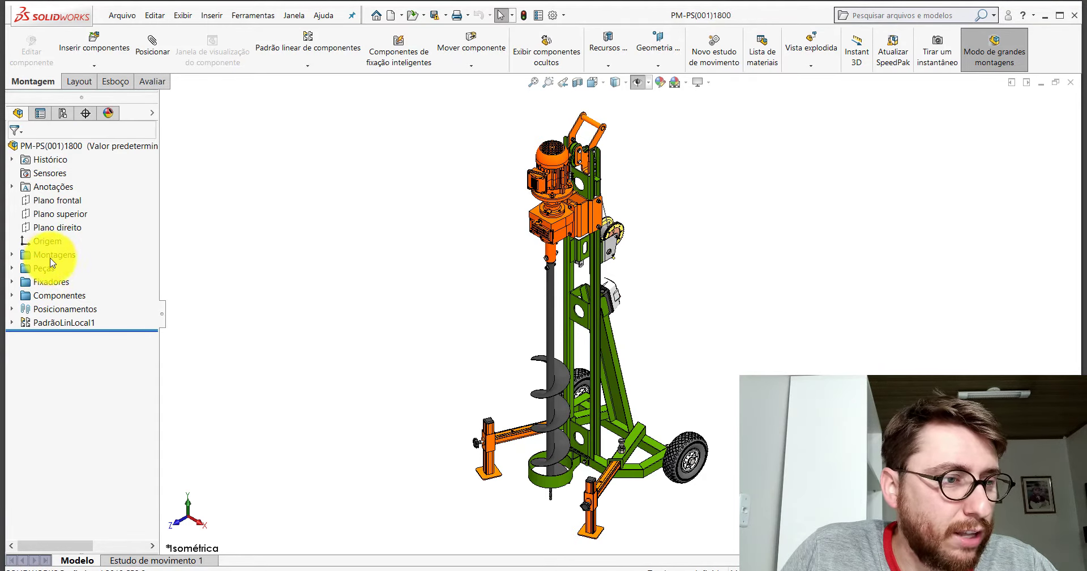
Review the four subassemblies in the Montagens folder by highlighting each one in the model, from PM-PS(002)1800 to PM-PS(055)1800.
left_click(12, 254)
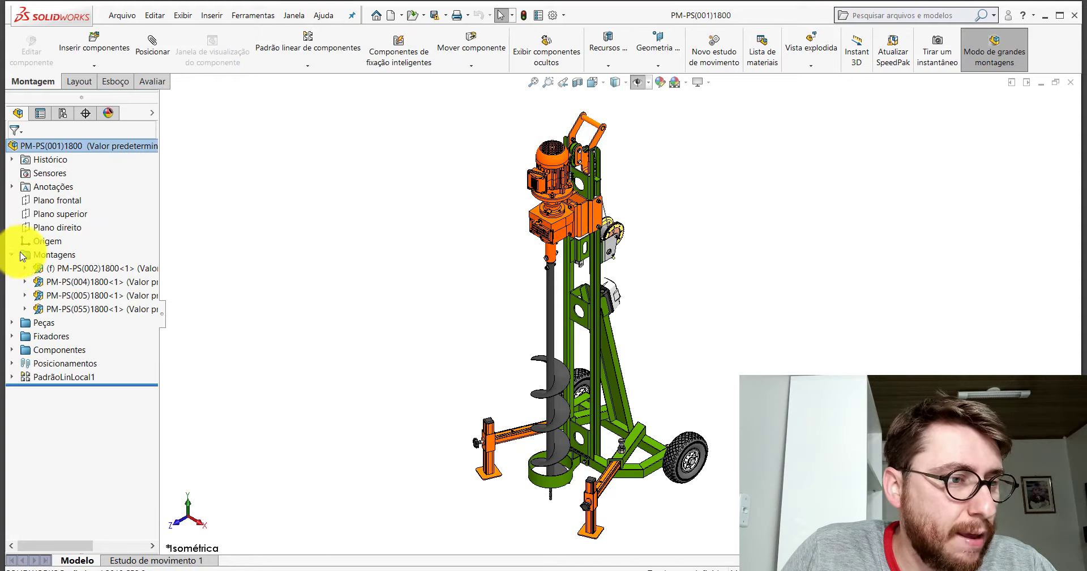
left_click(60, 270)
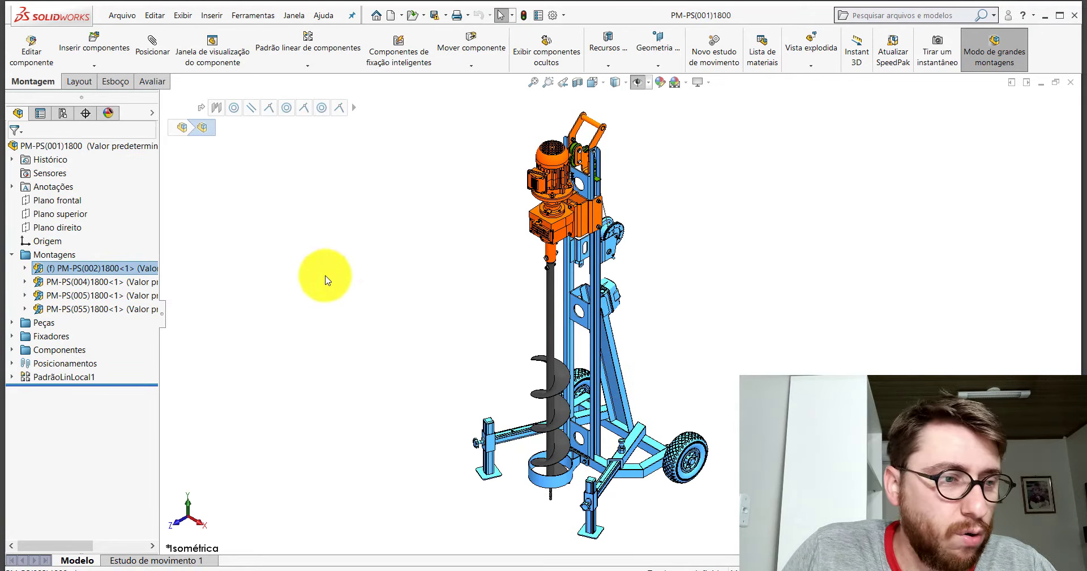
left_click(90, 282)
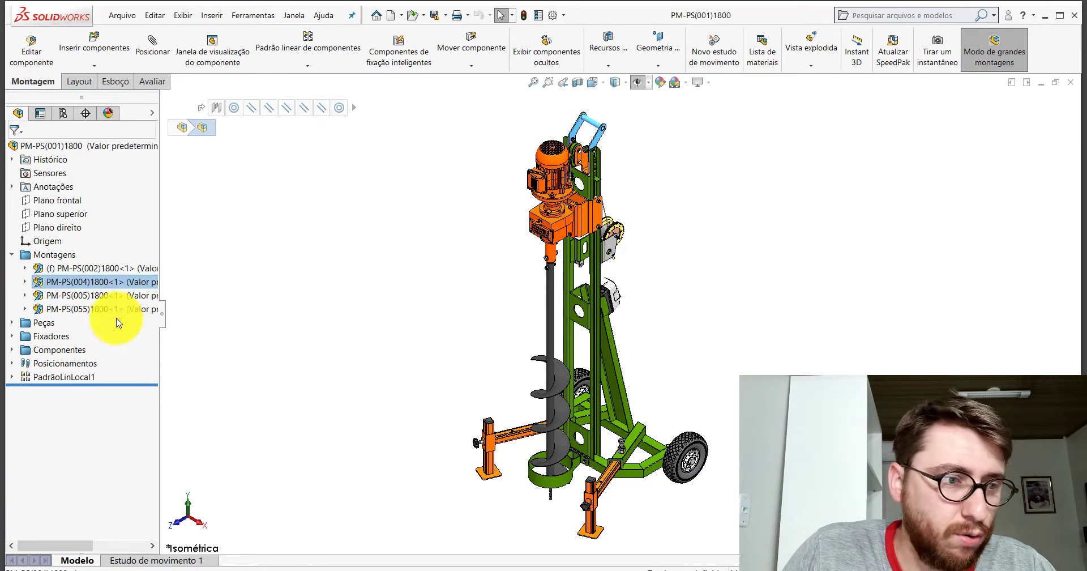
left_click(89, 295)
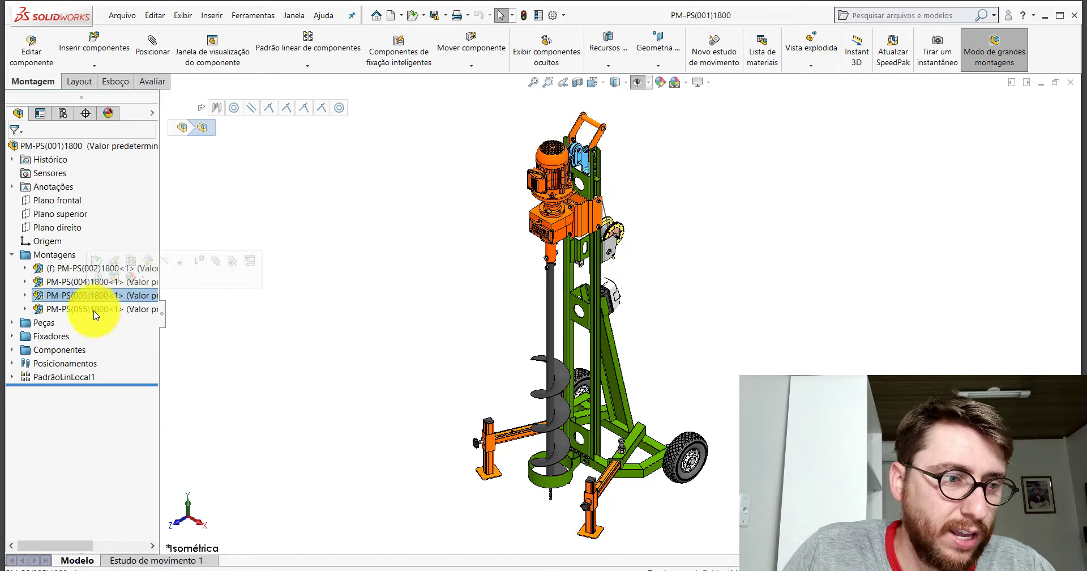
left_click(92, 309)
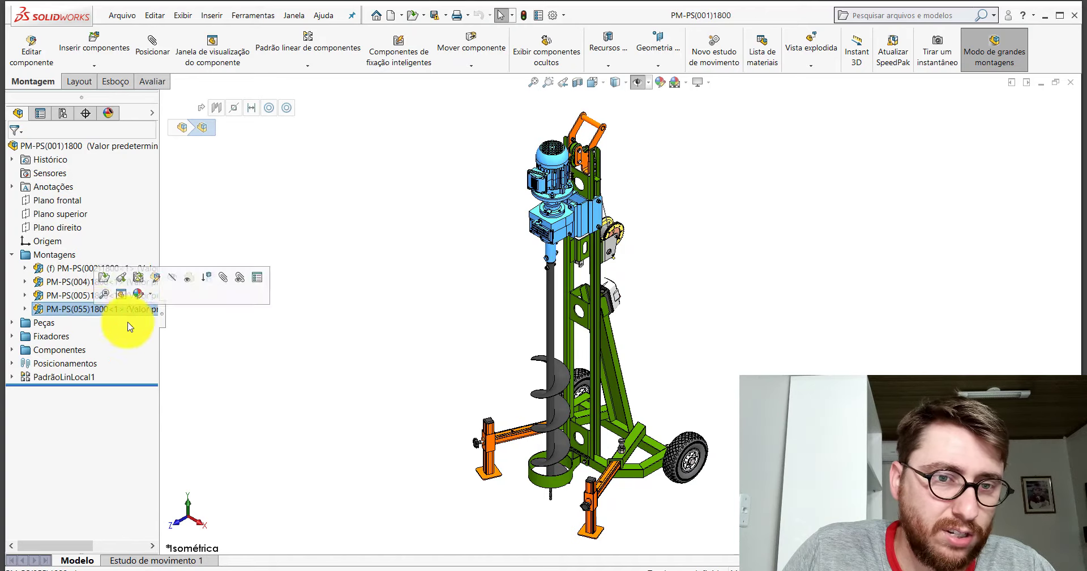
left_click(12, 255)
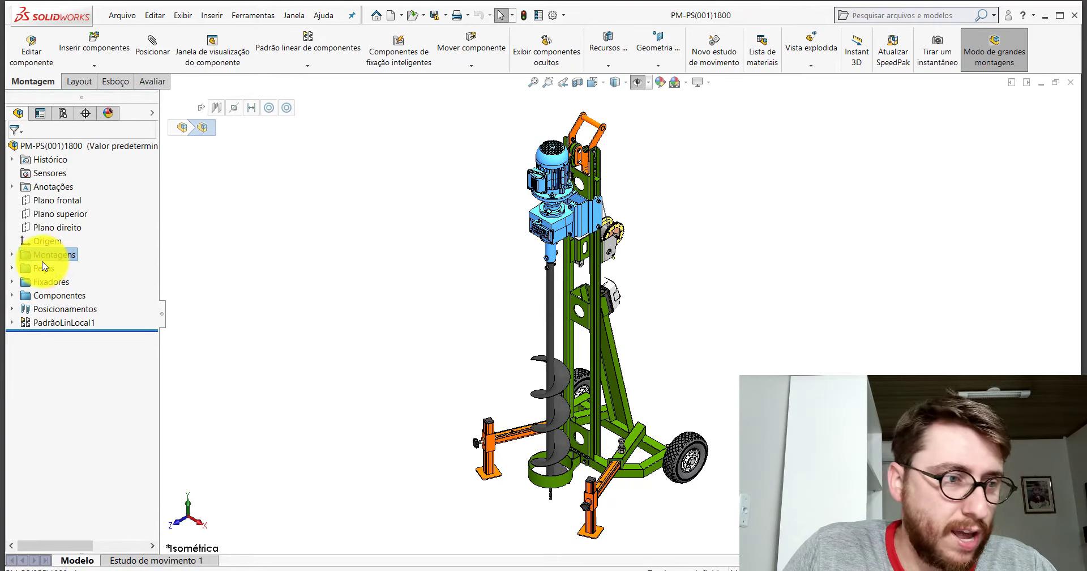
Inspect both PM-PS(028)1800 parts in the Peças folder by highlighting them and viewing them near the top of the mast.
left_click(11, 269)
left_click(76, 282)
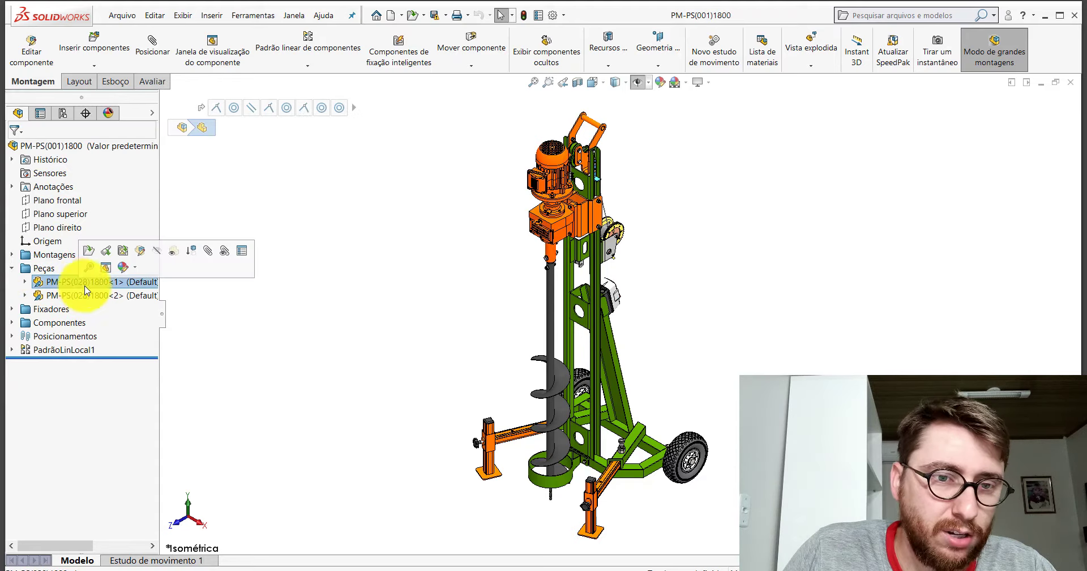
scroll(623, 201, "down", 6)
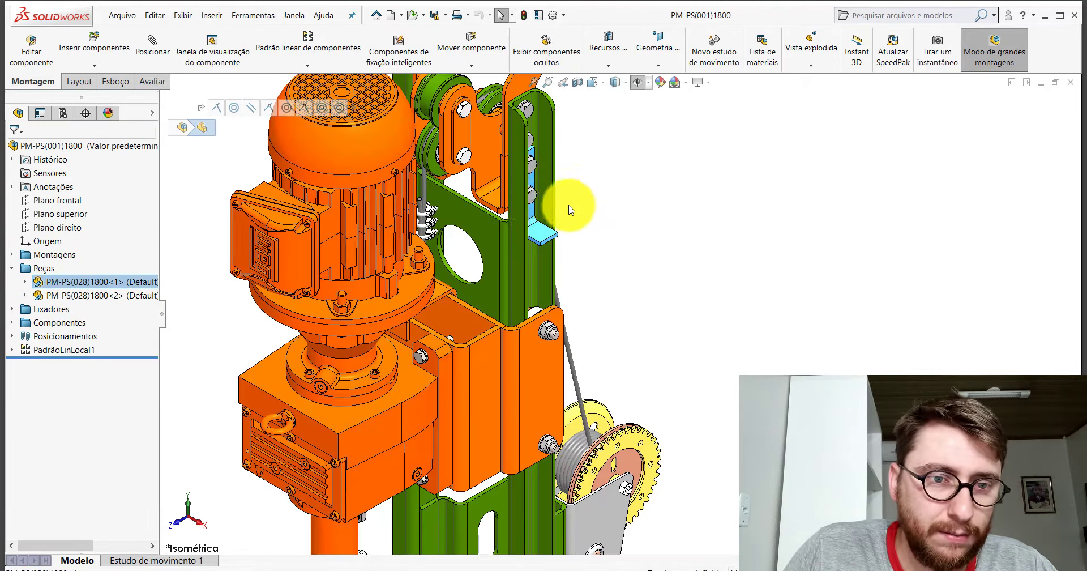
left_click(83, 295)
middle_click_drag(461, 243, 553, 274)
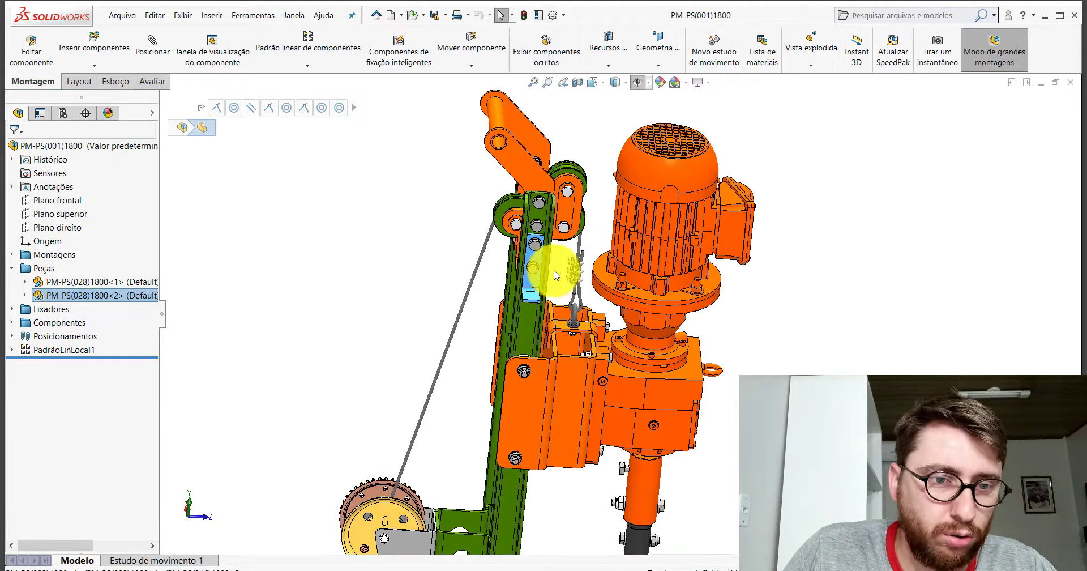
left_click(11, 268)
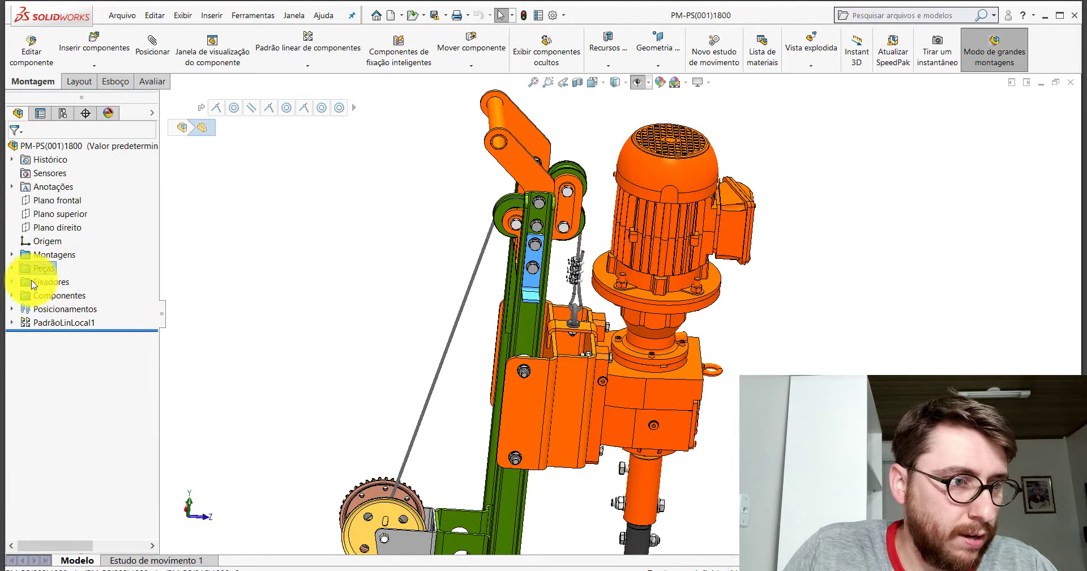
Highlight all fasteners in the Fixadores folder and examine where they sit on the upper mast.
left_click(12, 282)
scroll(507, 284, "up", 5)
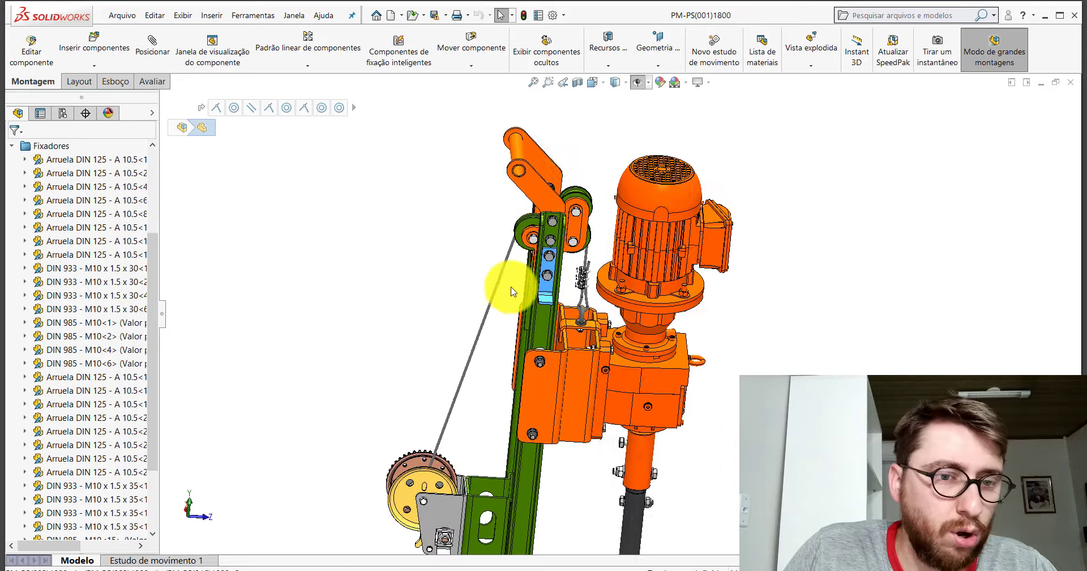
left_click(32, 149)
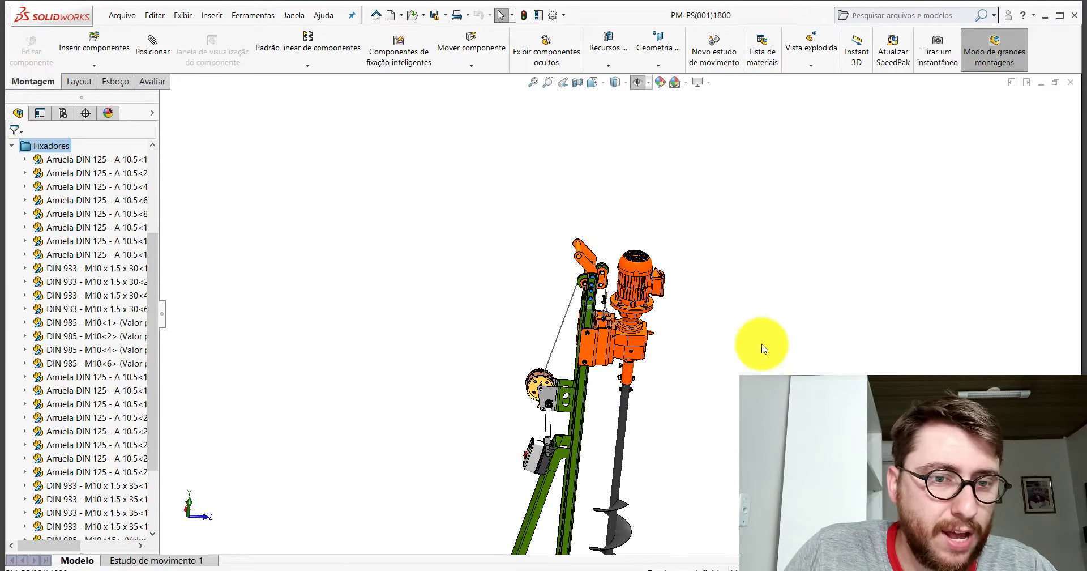
scroll(592, 294, "down", 5)
scroll(593, 311, "down", 3)
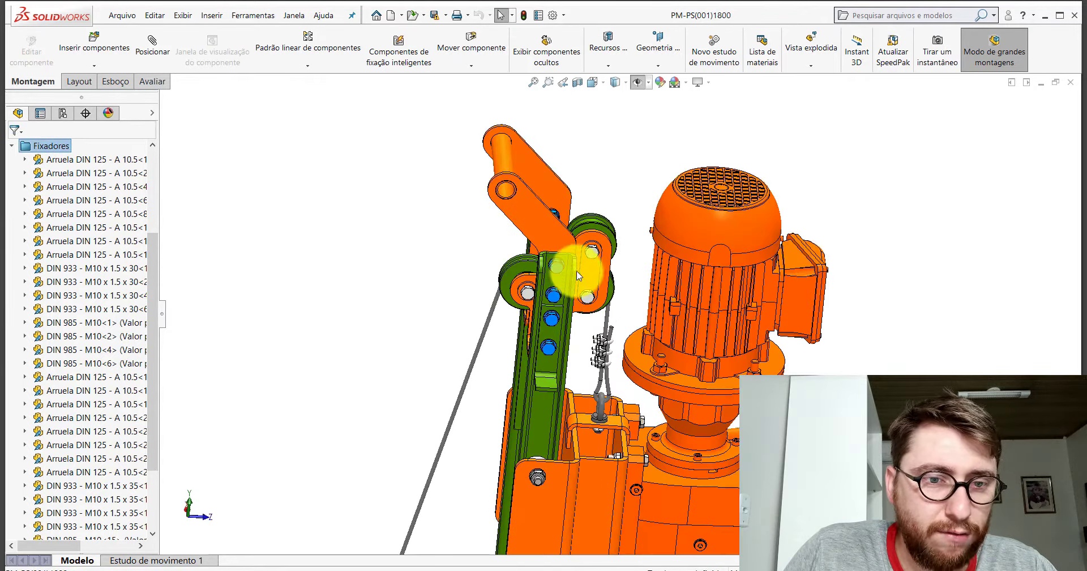
middle_click_drag(563, 347, 704, 323)
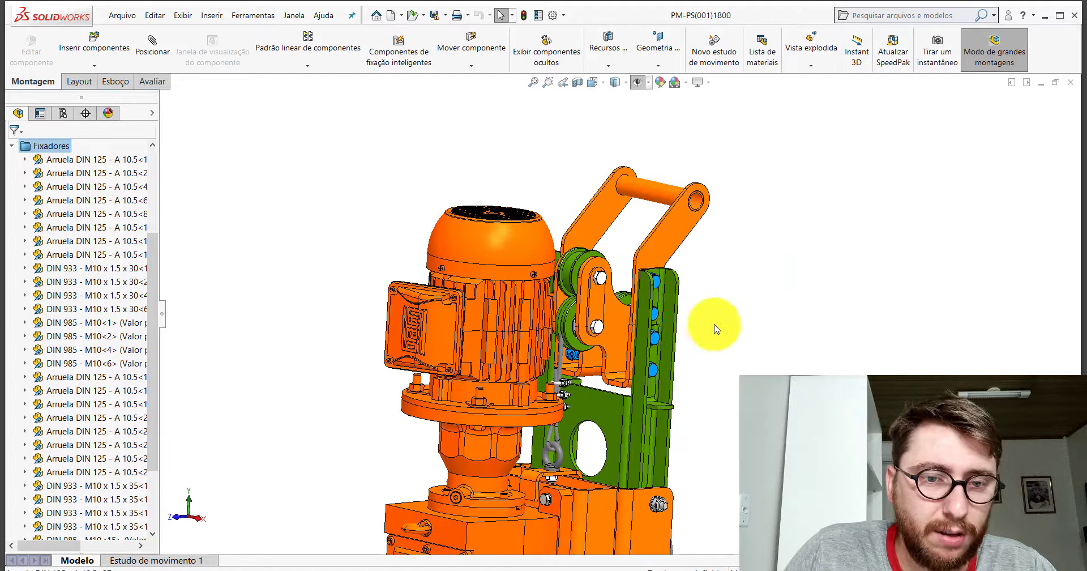
scroll(704, 323, "up", 3)
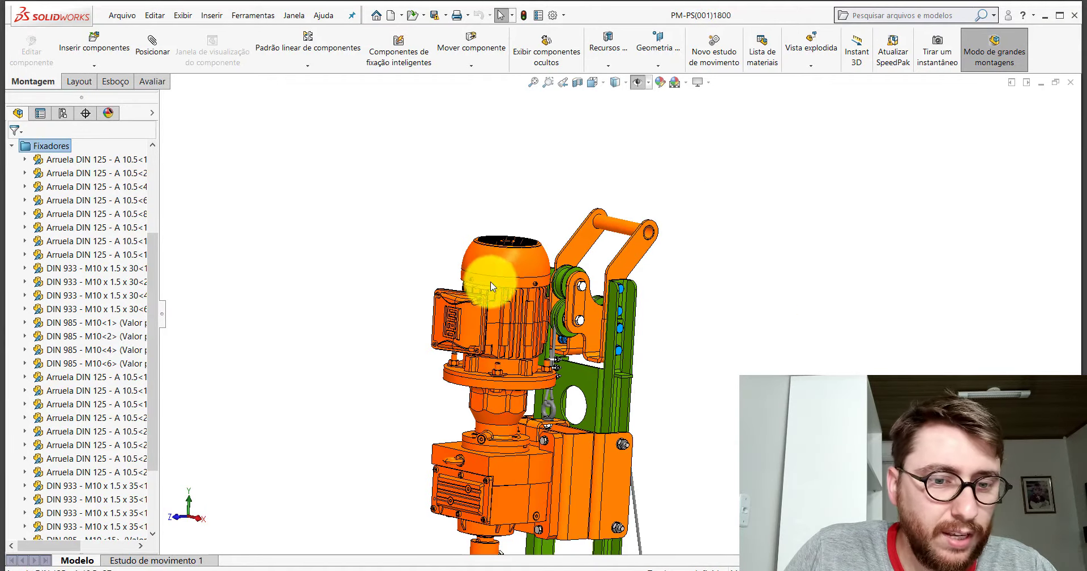
scroll(491, 281, "up", 5)
left_click(13, 150)
Highlight the contents of the Componentes folder, examine the auger and winch cable, and restore the isometric view.
left_click(57, 295)
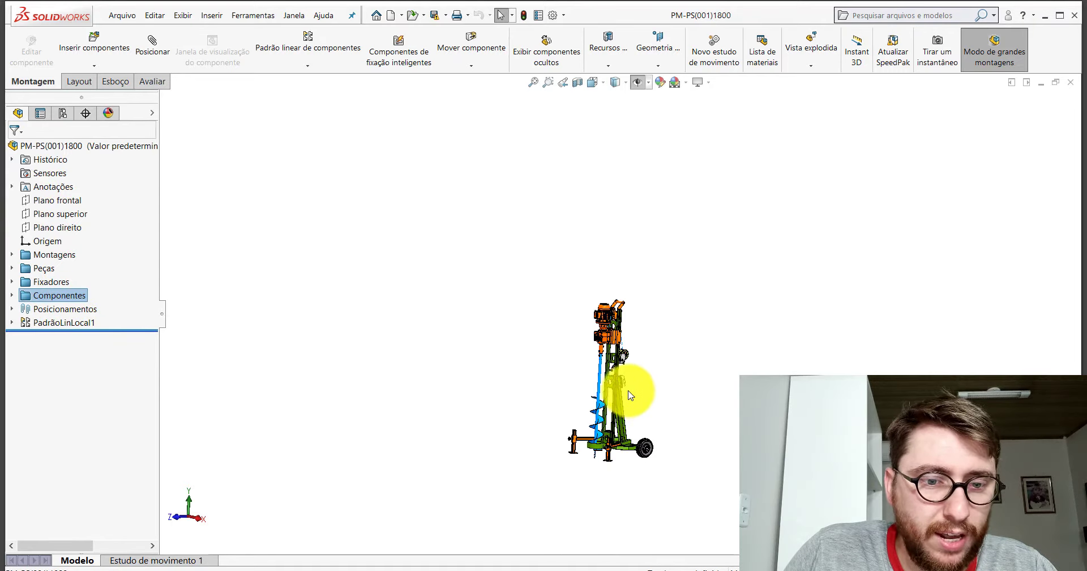
scroll(575, 287, "down", 5)
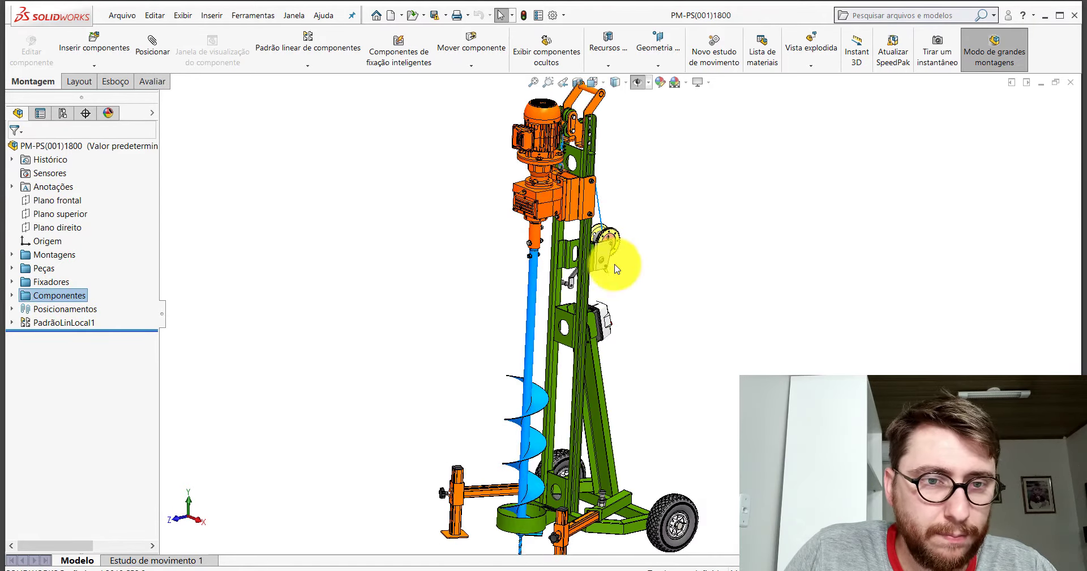
middle_click_drag(617, 262, 608, 166)
scroll(609, 165, "down", 5)
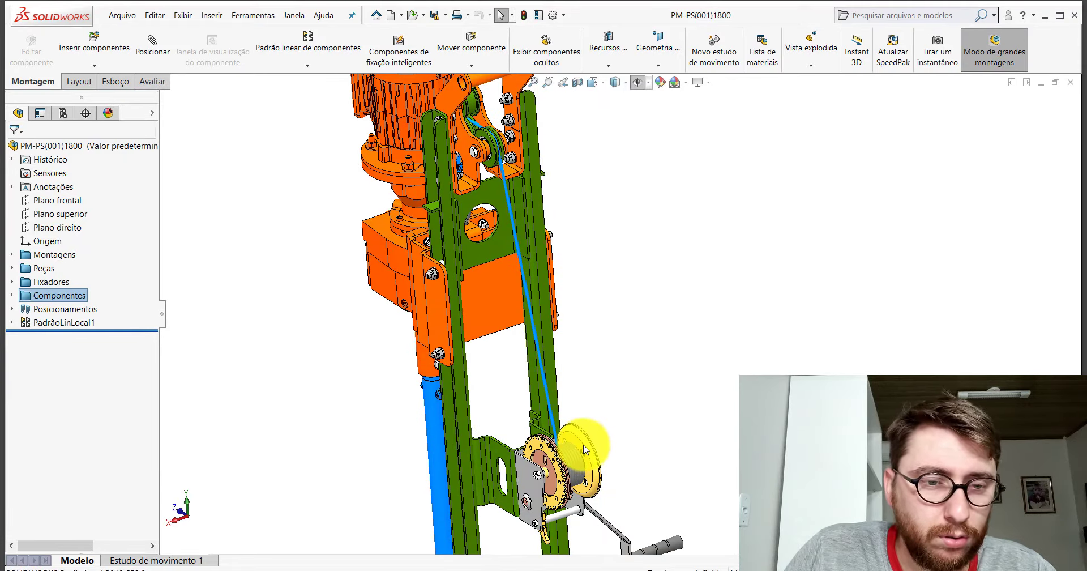
scroll(567, 448, "up", 4)
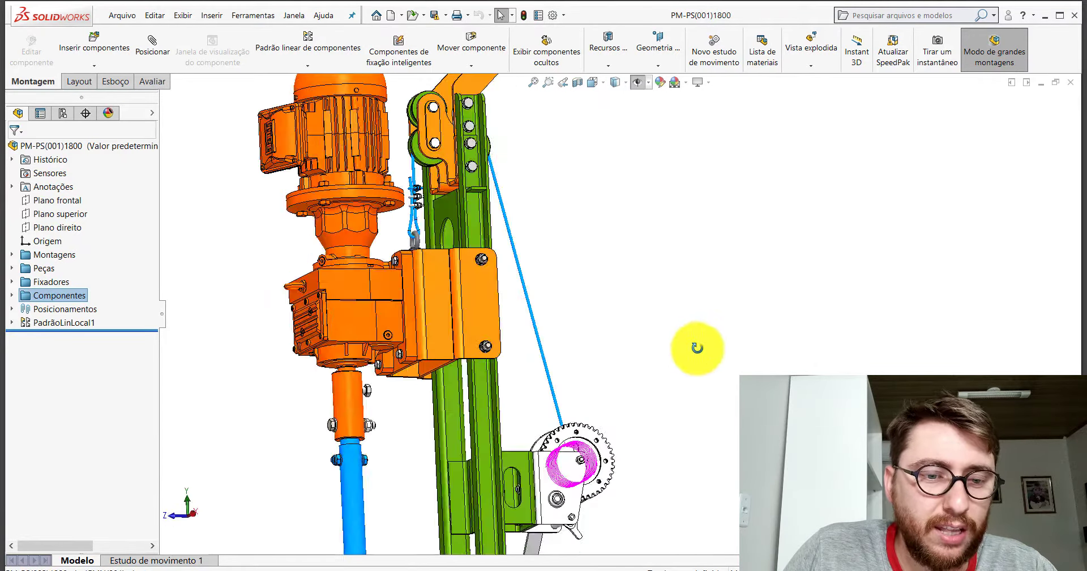
middle_click_drag(696, 347, 721, 417)
left_click(600, 84)
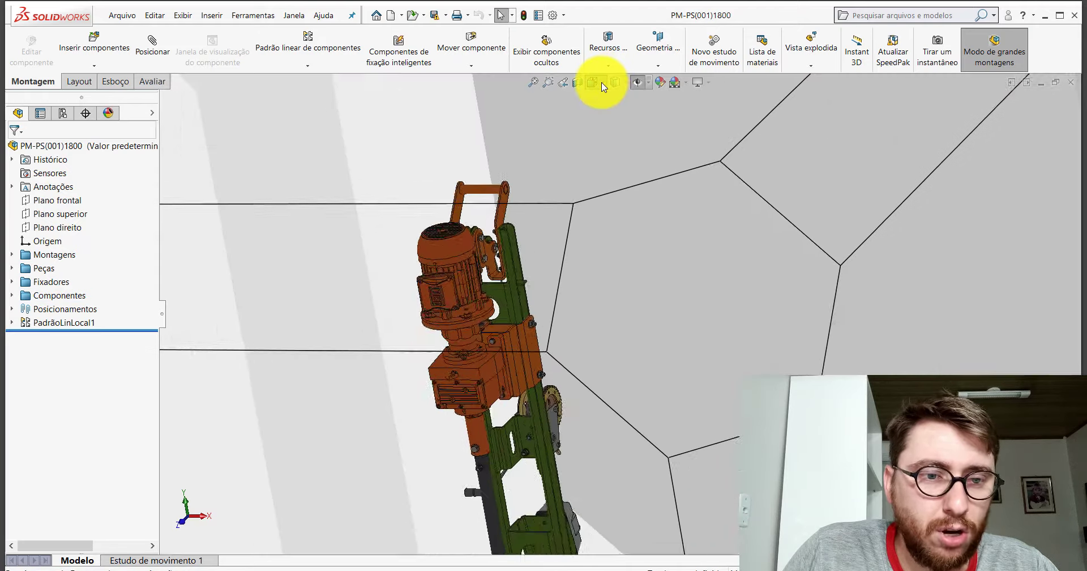
left_click(524, 338)
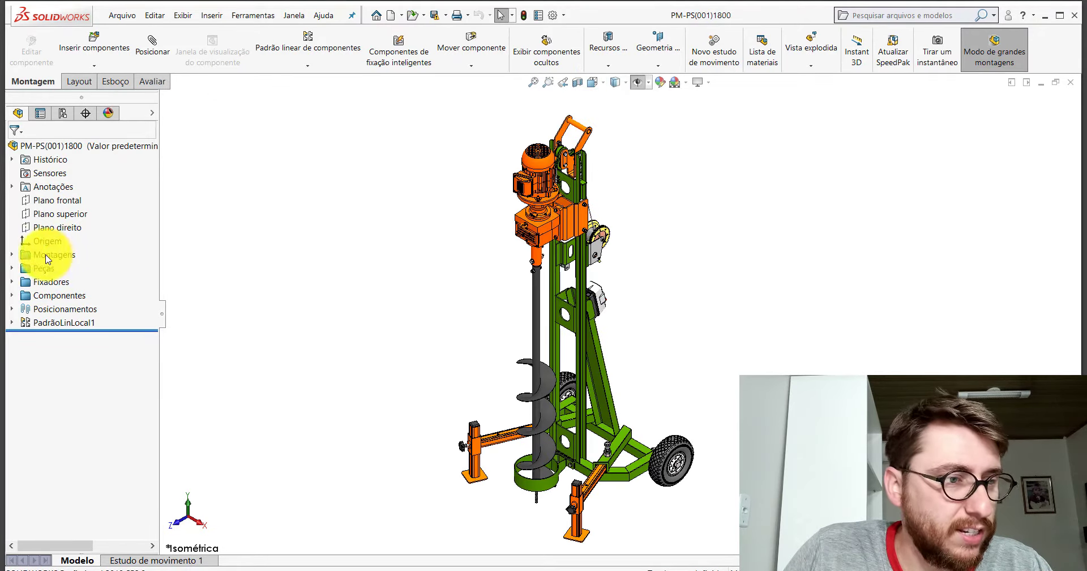
Open the PM-PS(002)1800 subassembly from the Montagens folder and display it shaded with edges.
left_click(11, 254)
left_click(85, 268)
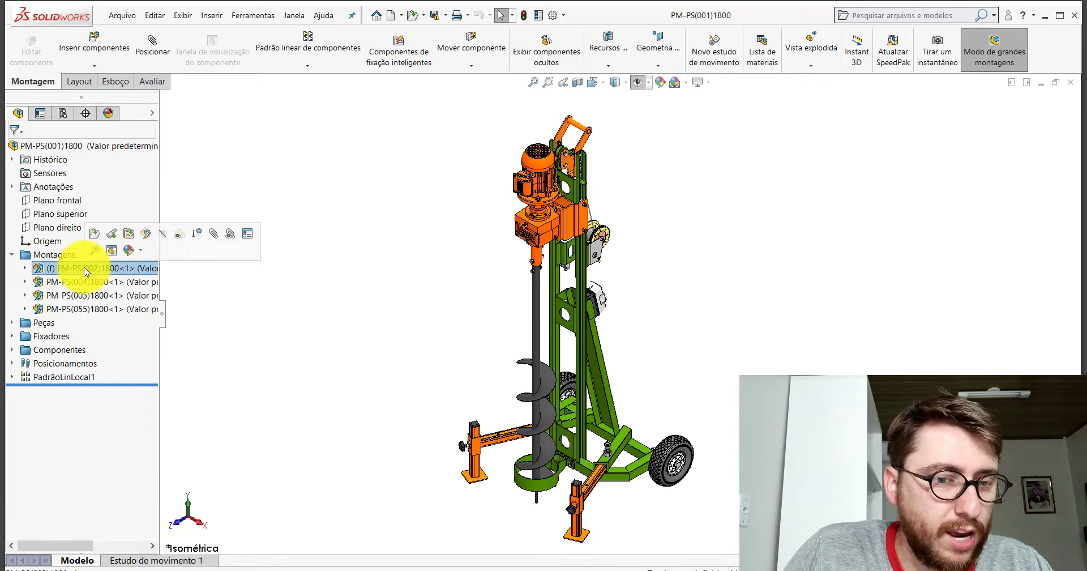
right_click(136, 267)
left_click(146, 161)
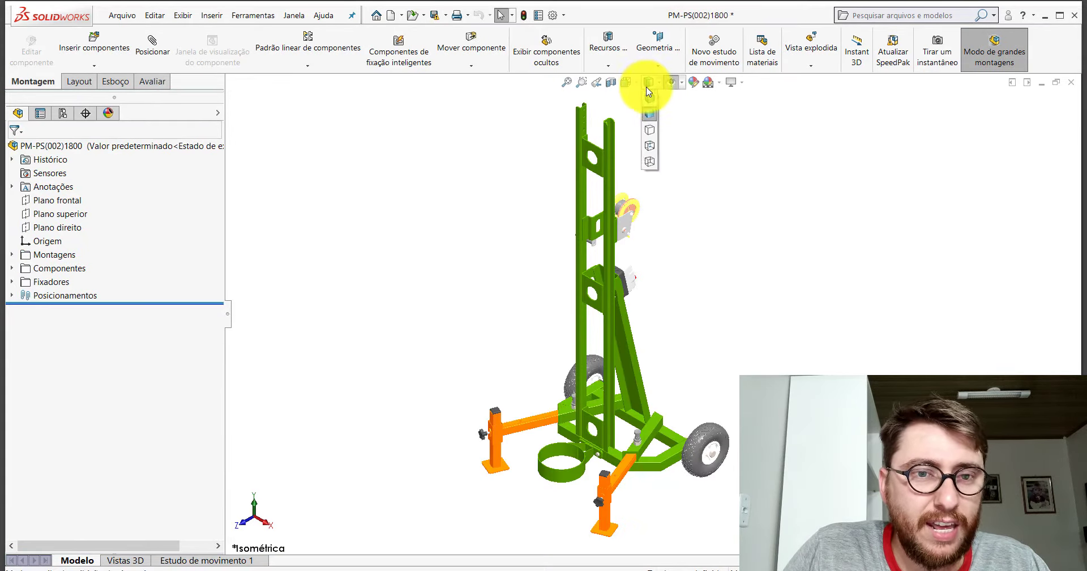
left_click(648, 99)
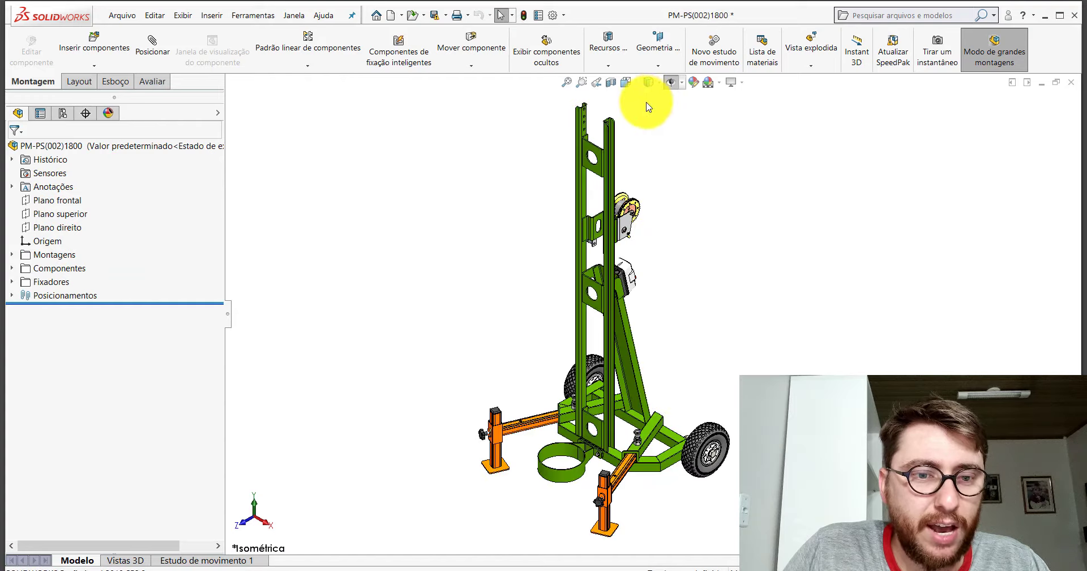
Open the PM-PS(003)1800 frame subassembly from the Montagens folder of PM-PS(002)1800.
left_click(13, 254)
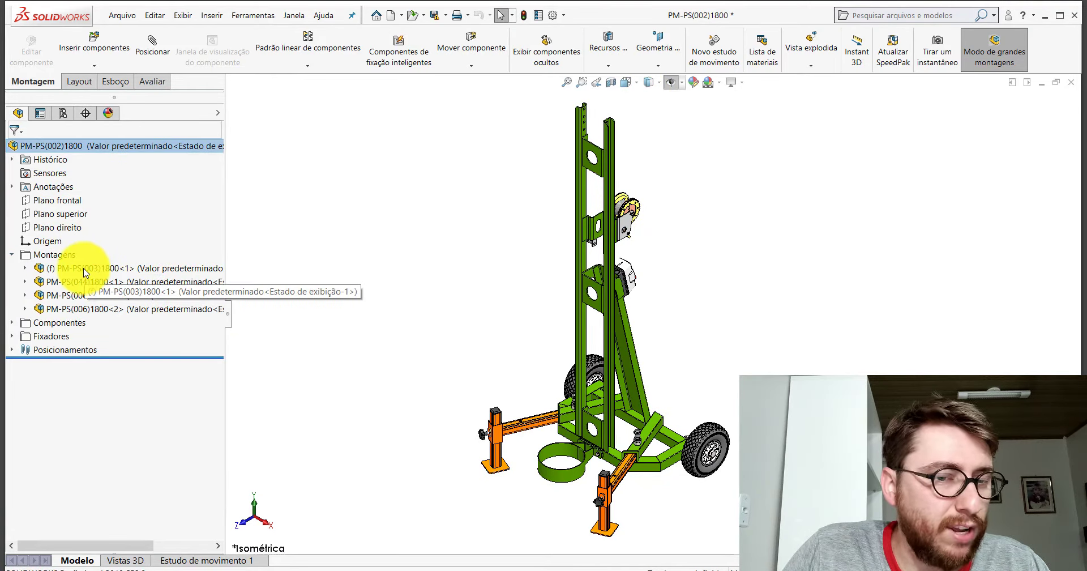
left_click(85, 270)
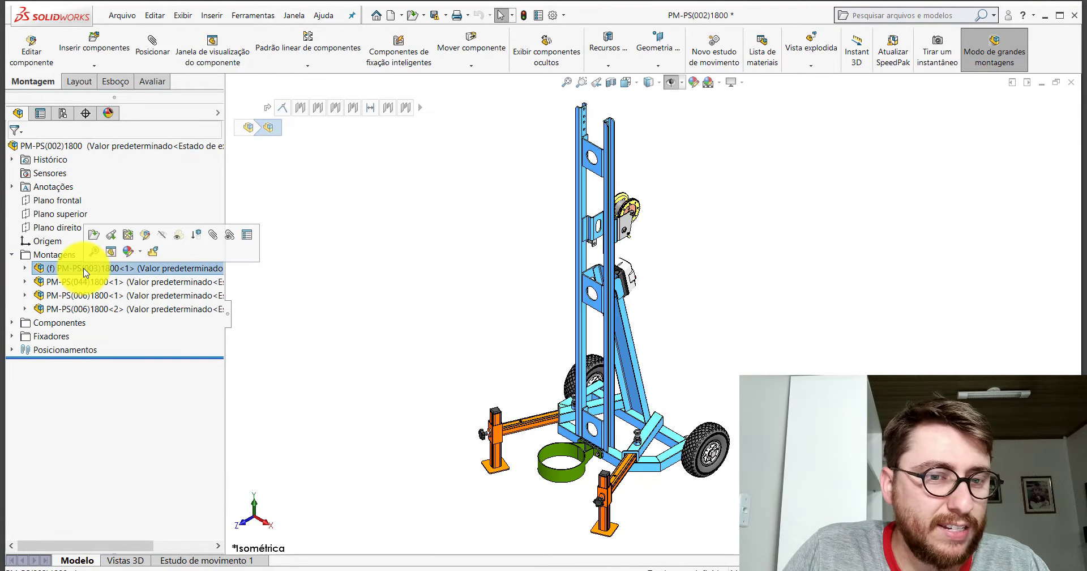
left_click(93, 235)
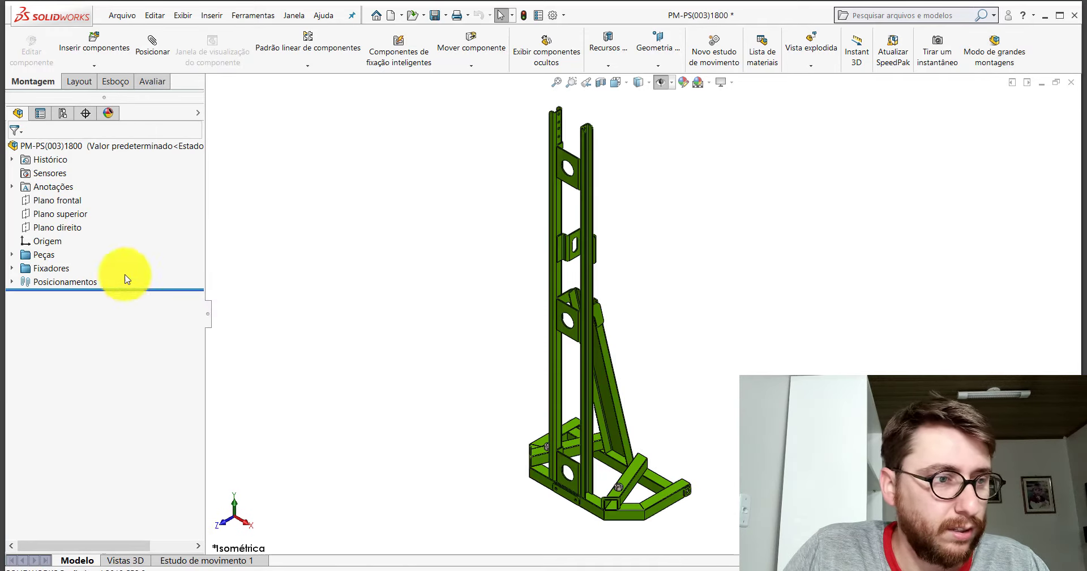
Check the contents of the Peças and Fixadores folders of PM-PS(003)1800, leaving both folders collapsed.
left_click(13, 254)
left_click(13, 254)
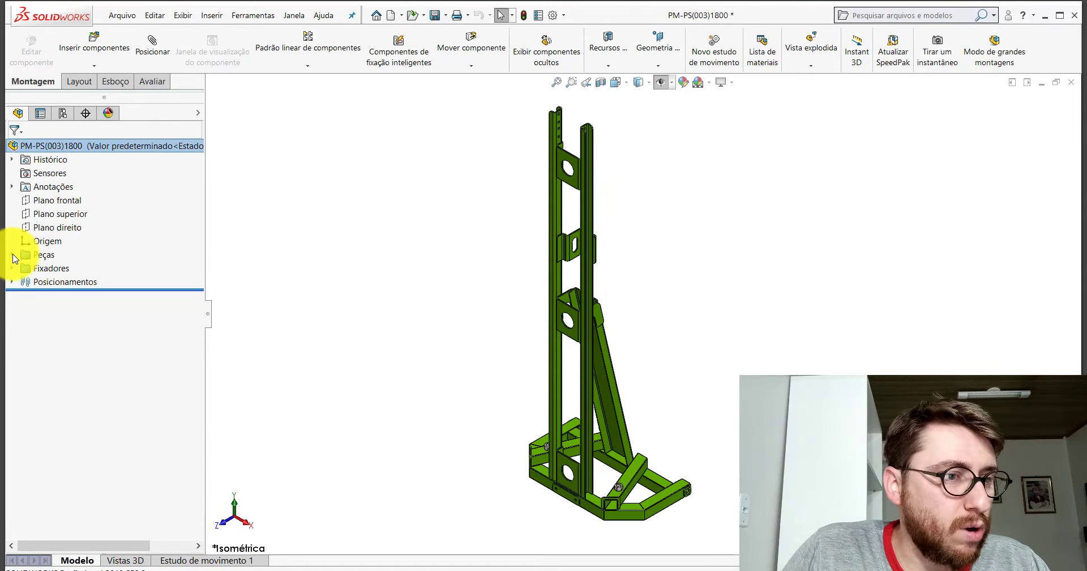
left_click(12, 268)
left_click(12, 268)
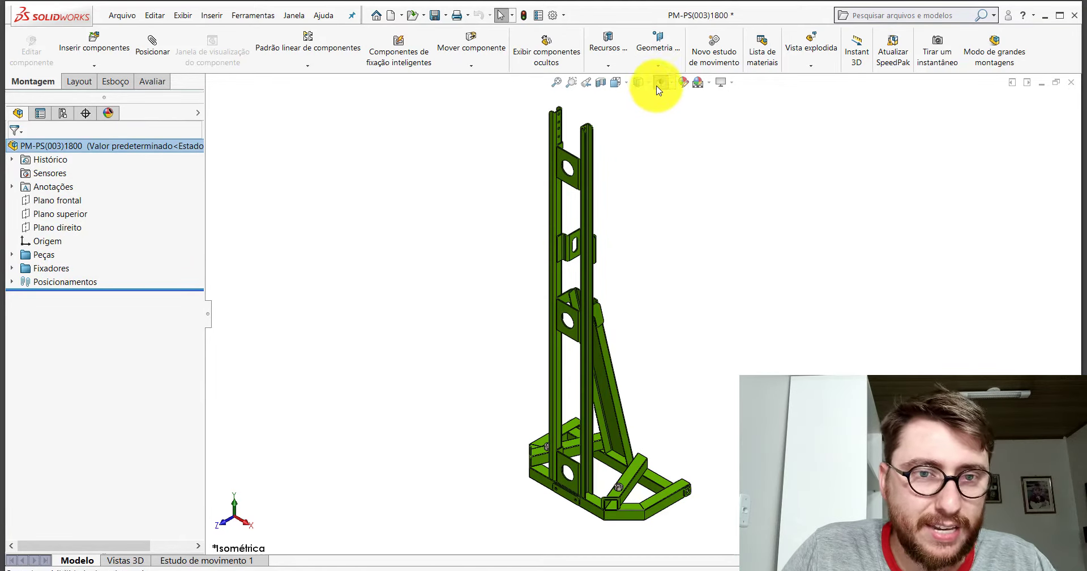
Turn on Large Assembly Mode for PM-PS(003)1800 and display the frame shaded with edges.
left_click(638, 82)
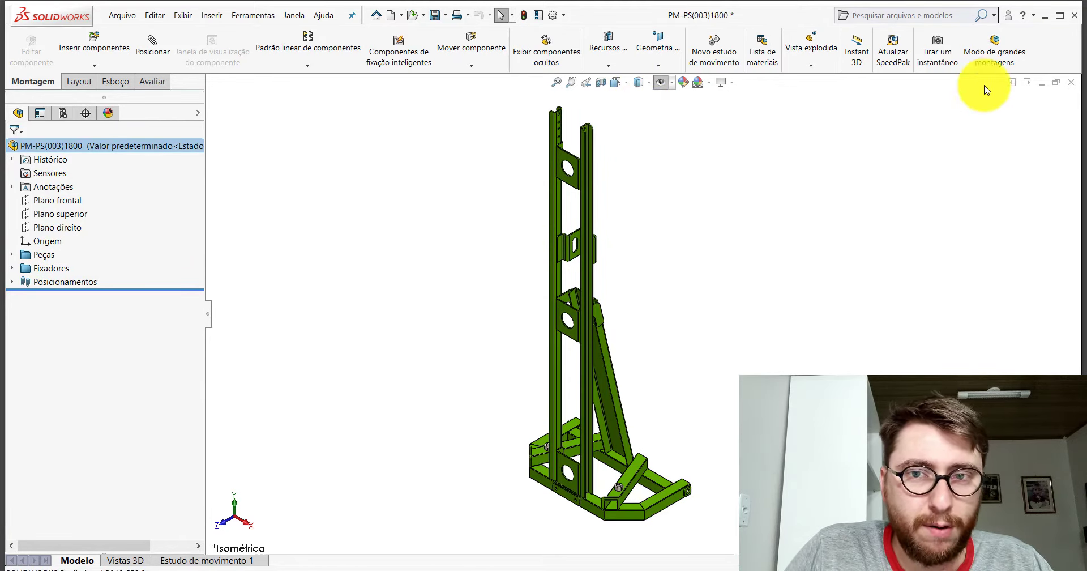
left_click(994, 48)
left_click(640, 98)
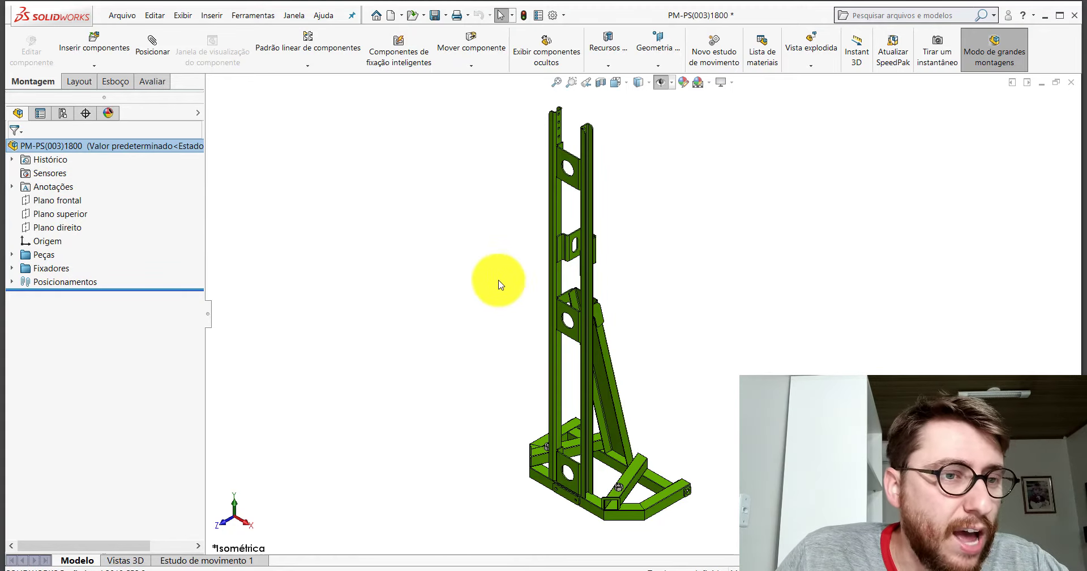
Highlight the PM-PS(015)1800 base part in the Peças folder, clear the selection, and examine the holed plate at the base frame's end.
left_click(12, 256)
left_click(78, 269)
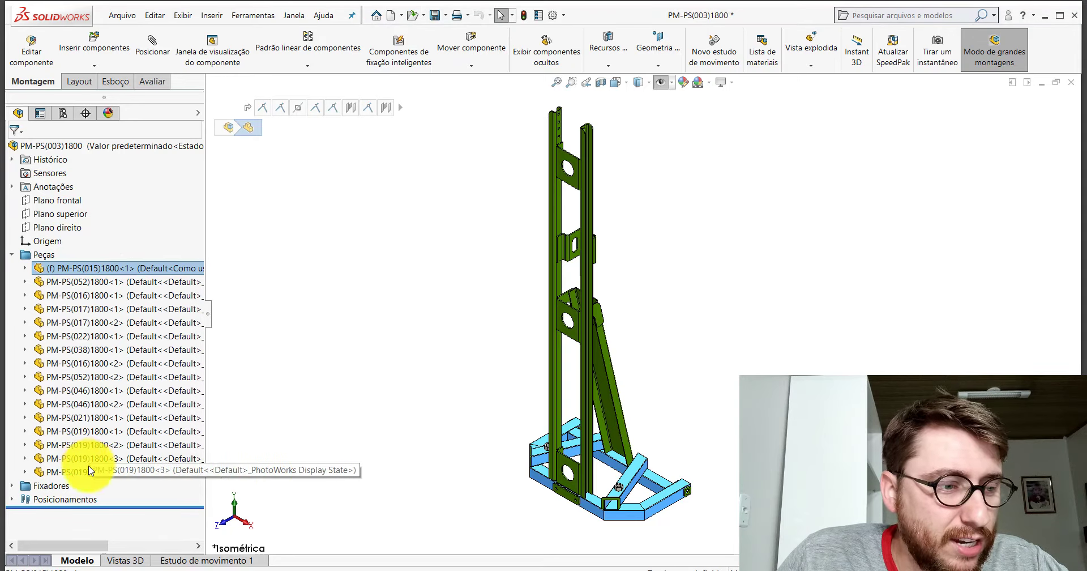
left_click(12, 254)
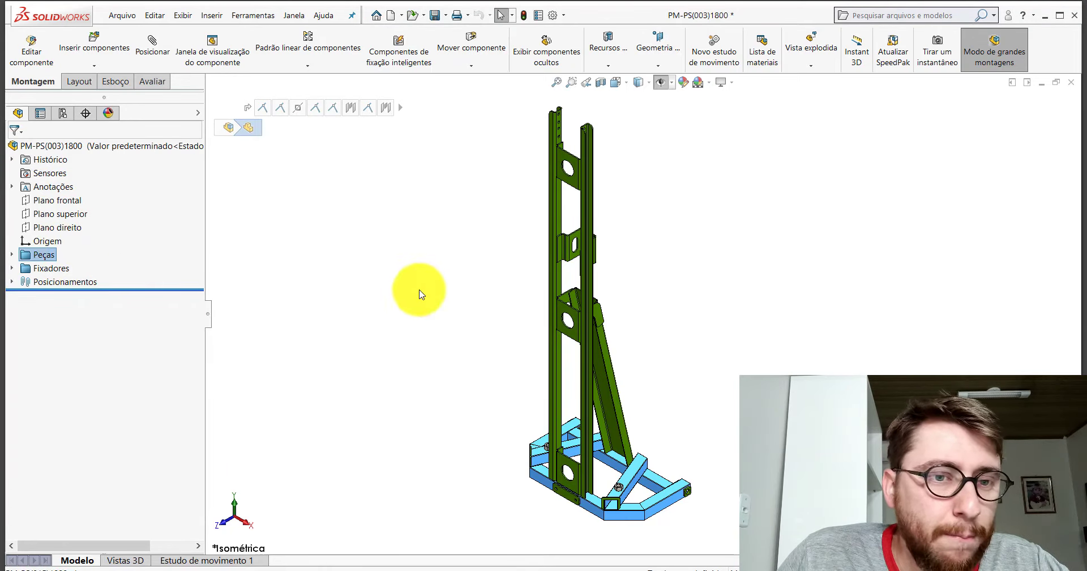
left_click(479, 180)
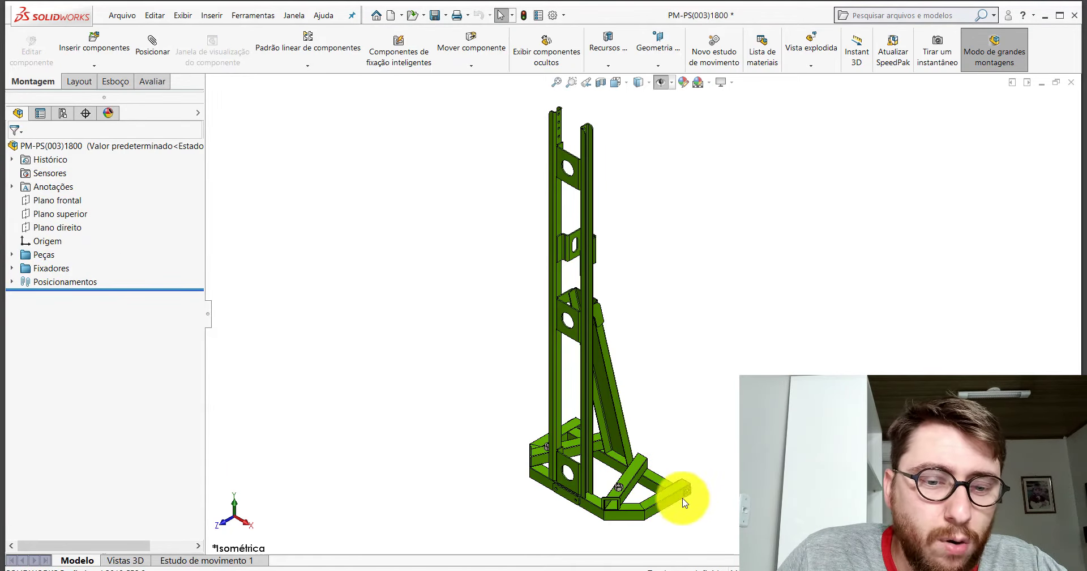
scroll(664, 483, "down", 10)
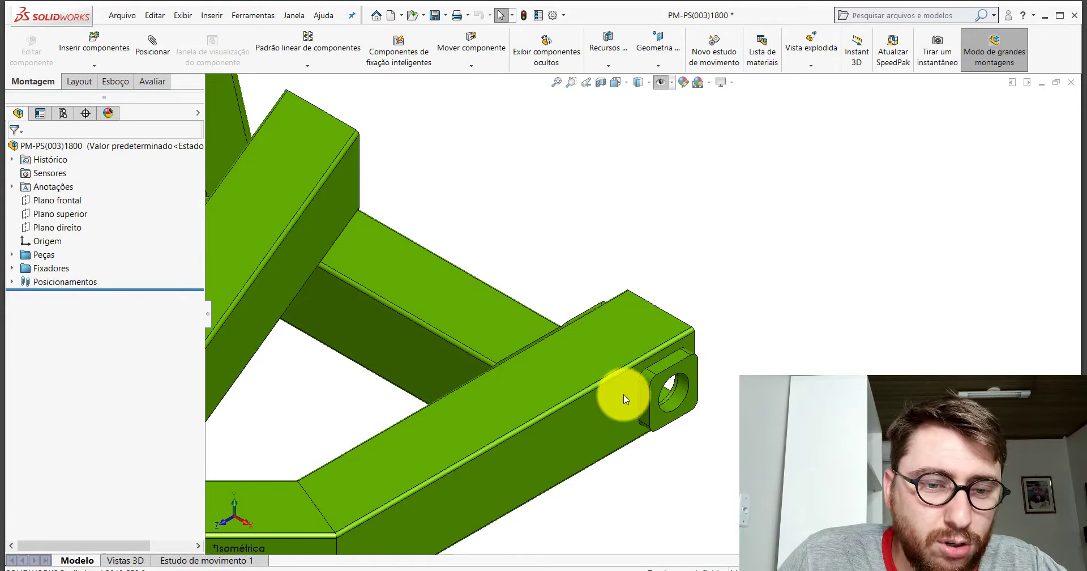
Select the M20 nut on the base frame and the square tube beneath it to locate them among the fasteners and parts.
scroll(487, 315, "up", 5)
scroll(427, 340, "down", 5)
left_click(389, 353)
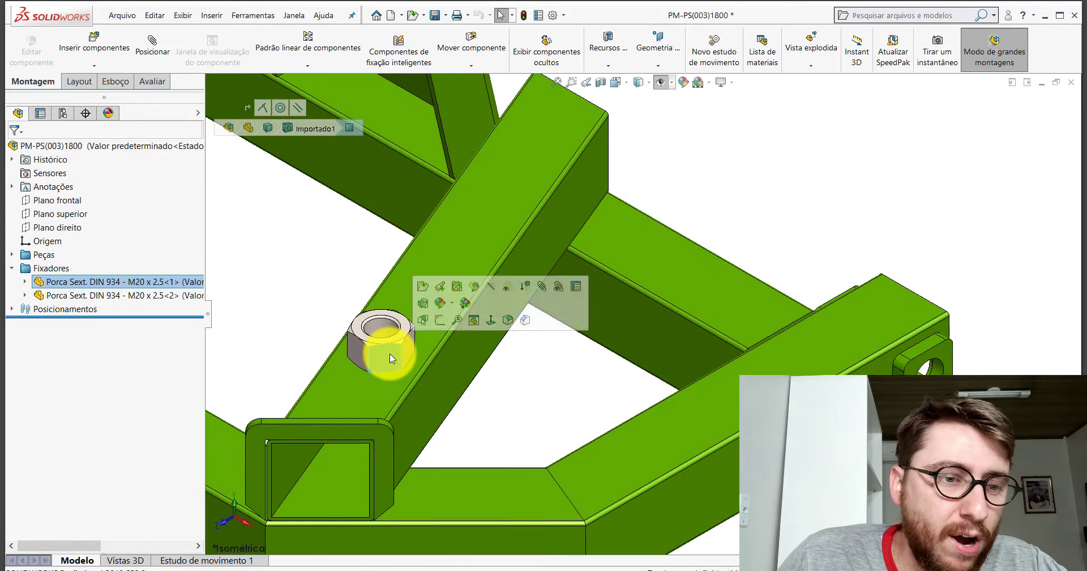
left_click(545, 251)
scroll(544, 249, "up", 5)
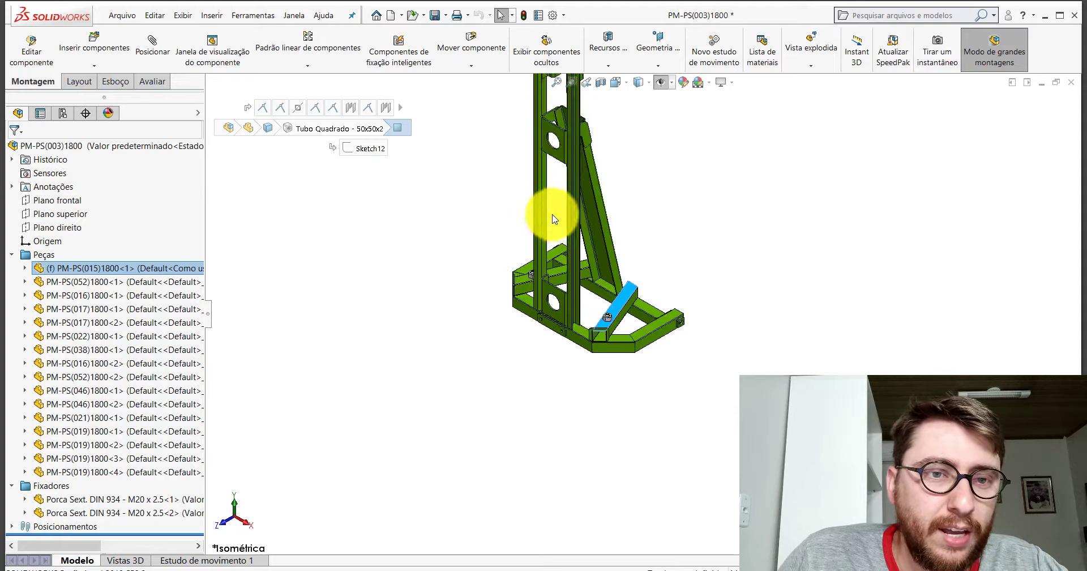
Examine the cross plates between the frame's uprights from a rotated angle, clear the selection, and restore the isometric view.
scroll(553, 316, "down", 6)
middle_click_drag(553, 315, 640, 229)
left_click(625, 120)
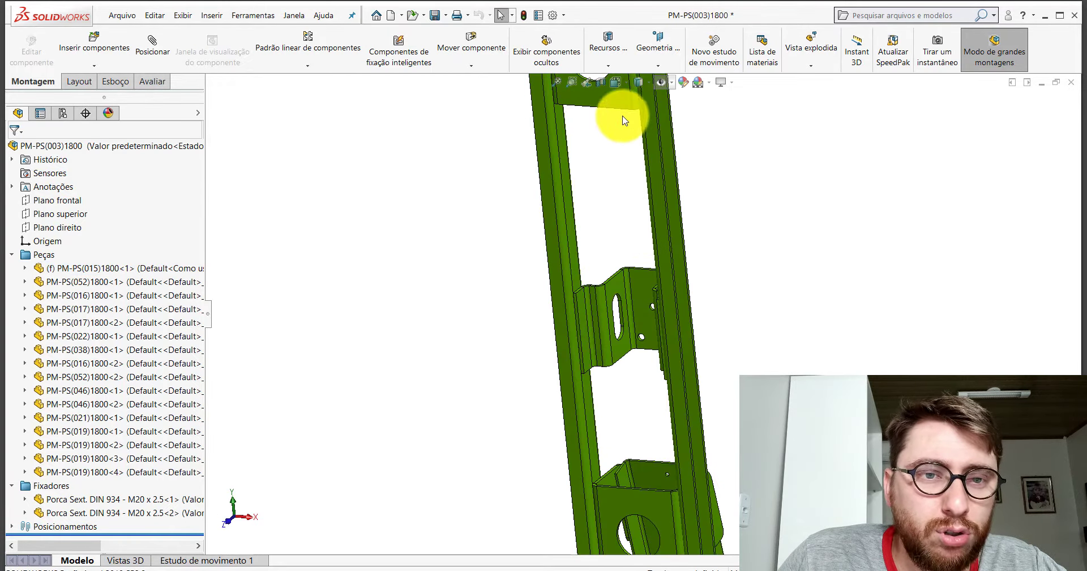
left_click(622, 83)
left_click(674, 112)
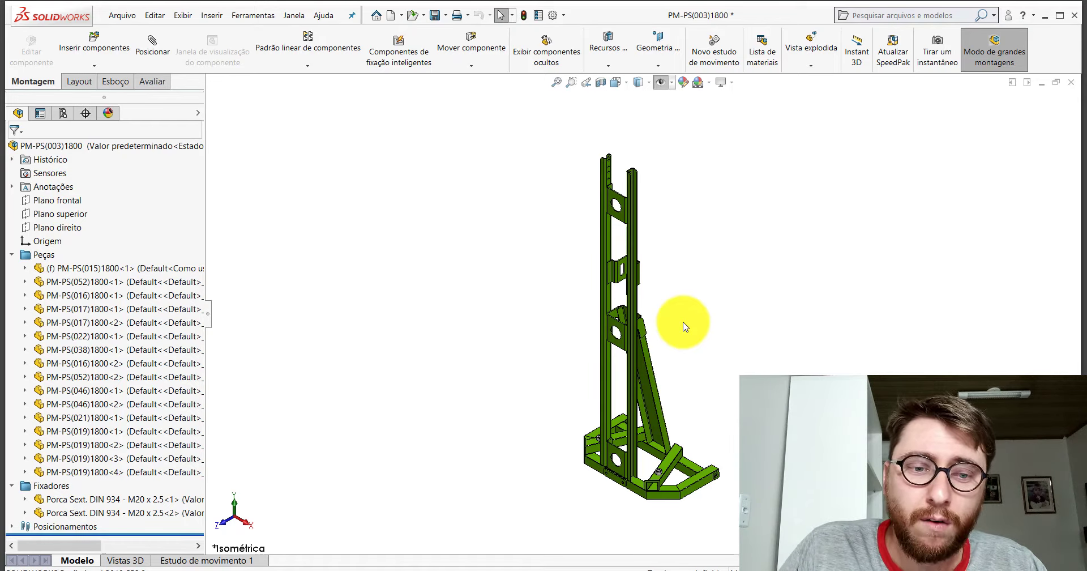
Examine the uprights and cross plates of the frame's upper half, and collapse the Peças and Fixadores folders.
scroll(643, 214, "down", 3)
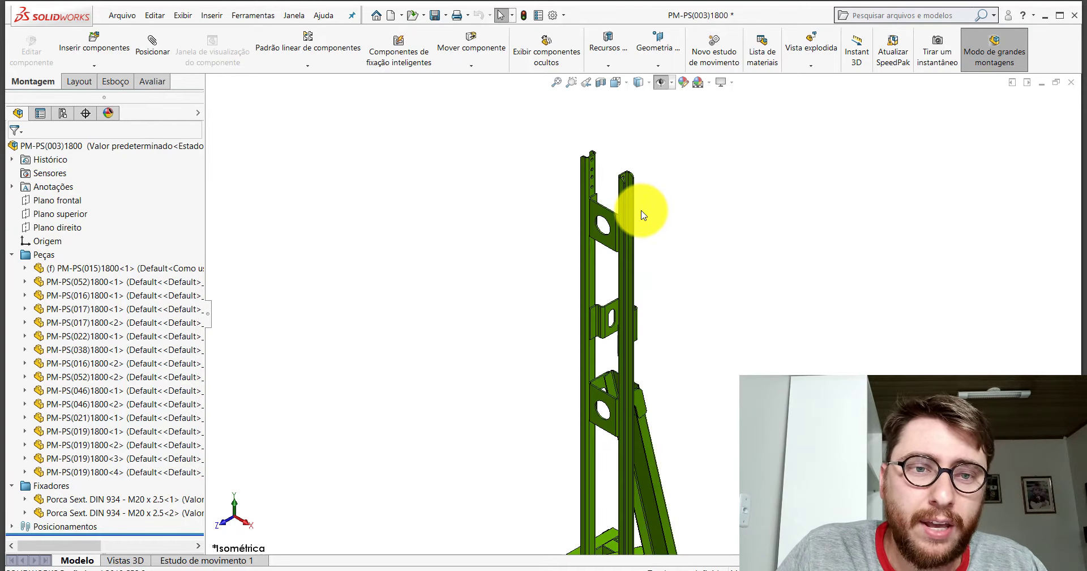
scroll(643, 214, "down", 3)
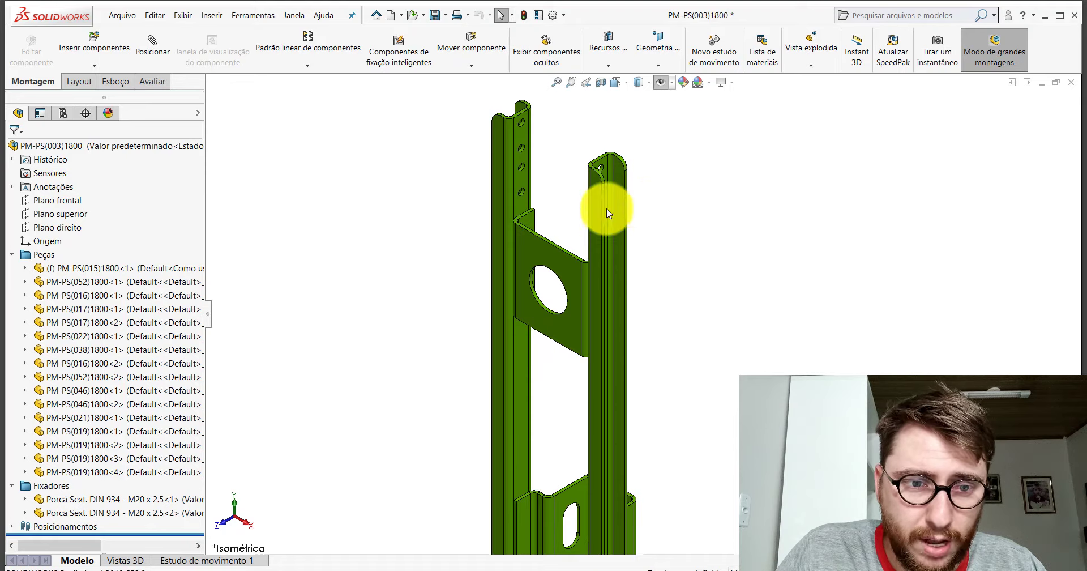
scroll(636, 311, "up", 4)
scroll(633, 361, "down", 4)
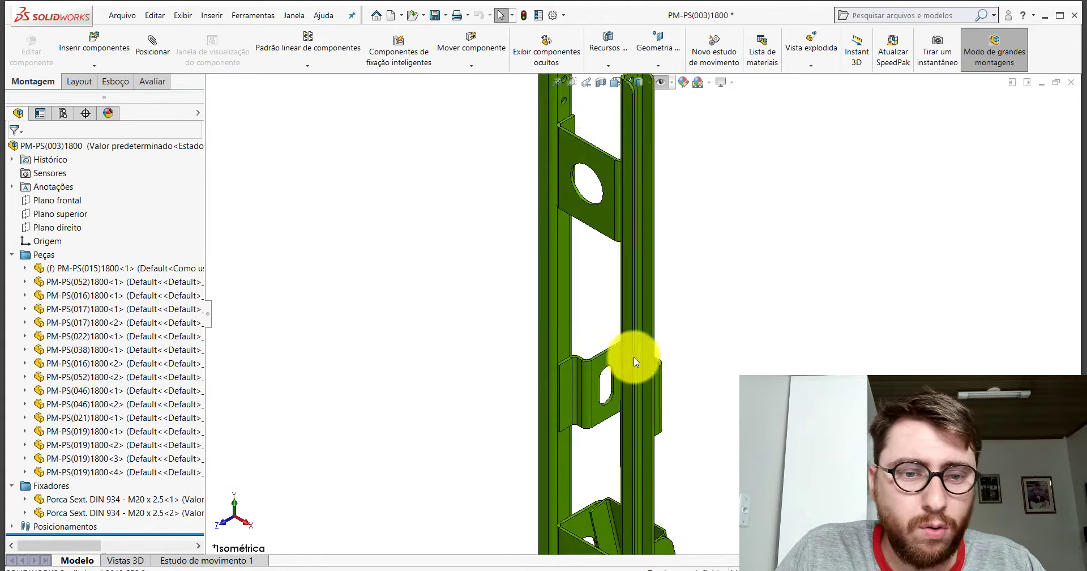
scroll(594, 230, "up", 3)
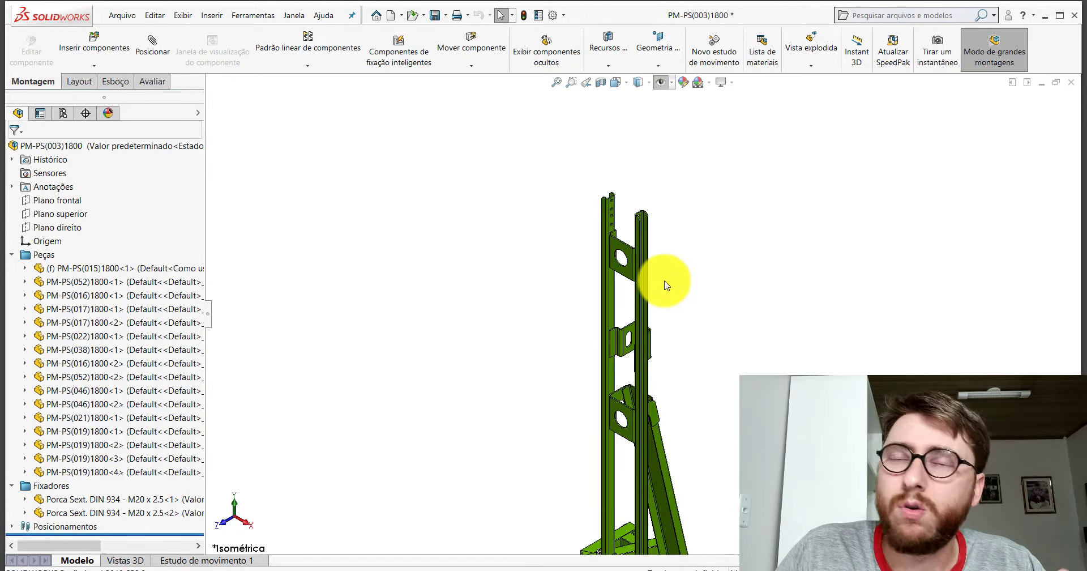
scroll(688, 329, "up", 3)
scroll(626, 357, "down", 1)
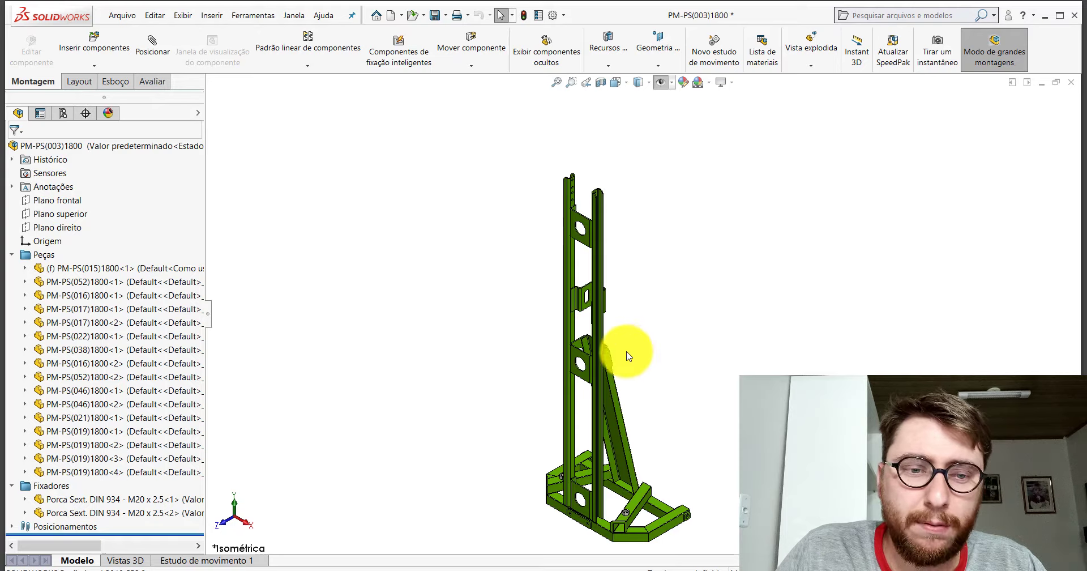
left_click(12, 254)
left_click(11, 268)
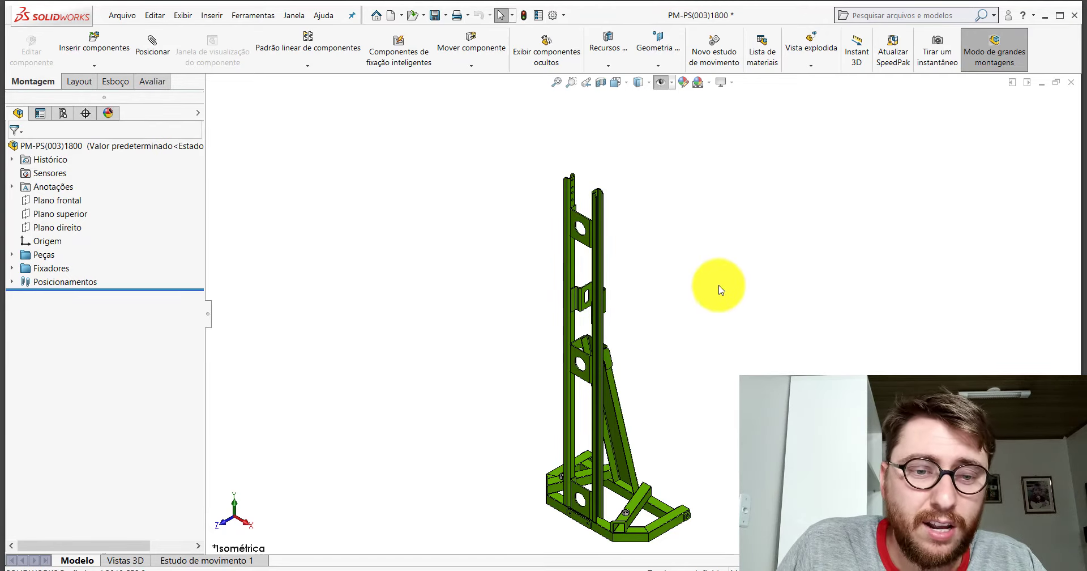
scroll(622, 353, "up", 1)
scroll(619, 359, "down", 1)
scroll(626, 376, "up", 3)
scroll(647, 288, "down", 2)
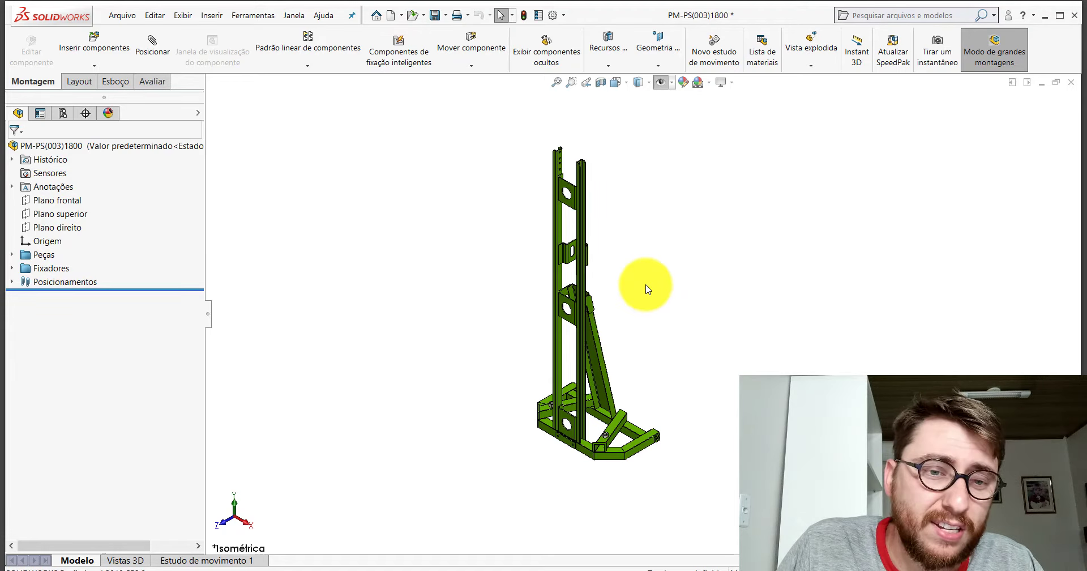
scroll(627, 301, "down", 1)
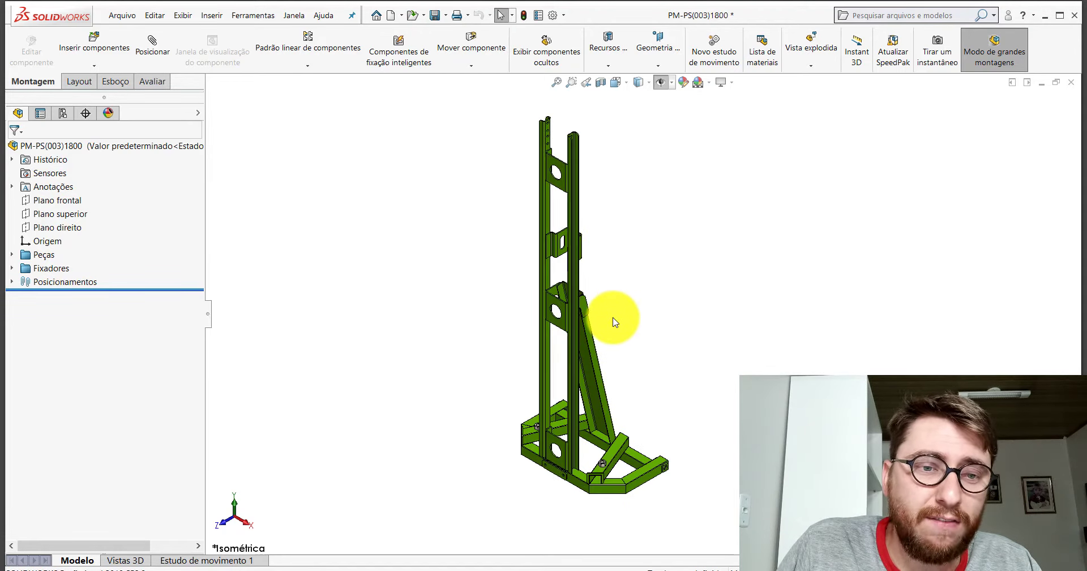
scroll(618, 303, "down", 1)
scroll(631, 277, "up", 2)
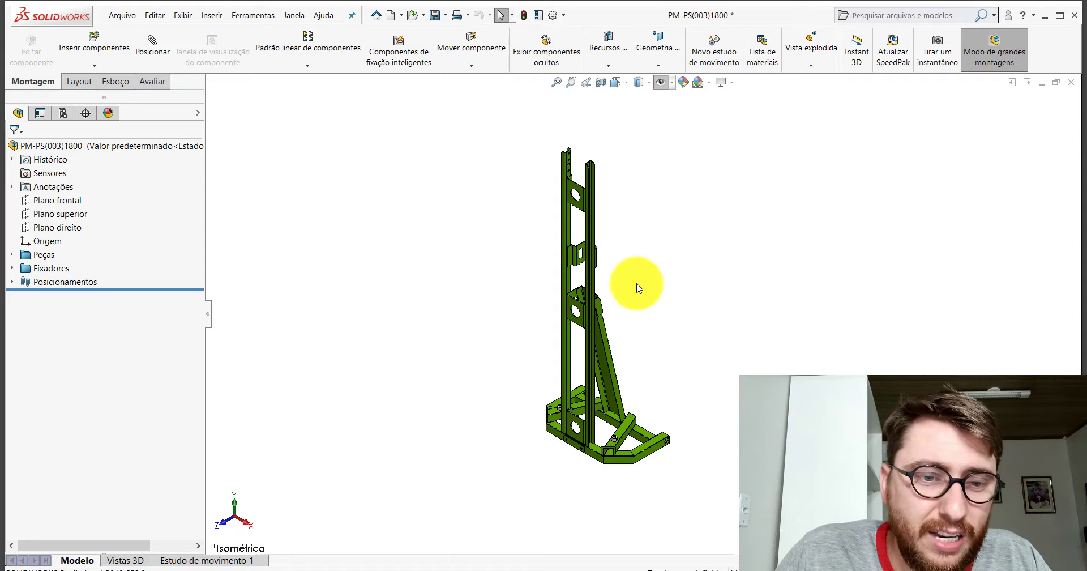
scroll(617, 321, "down", 1)
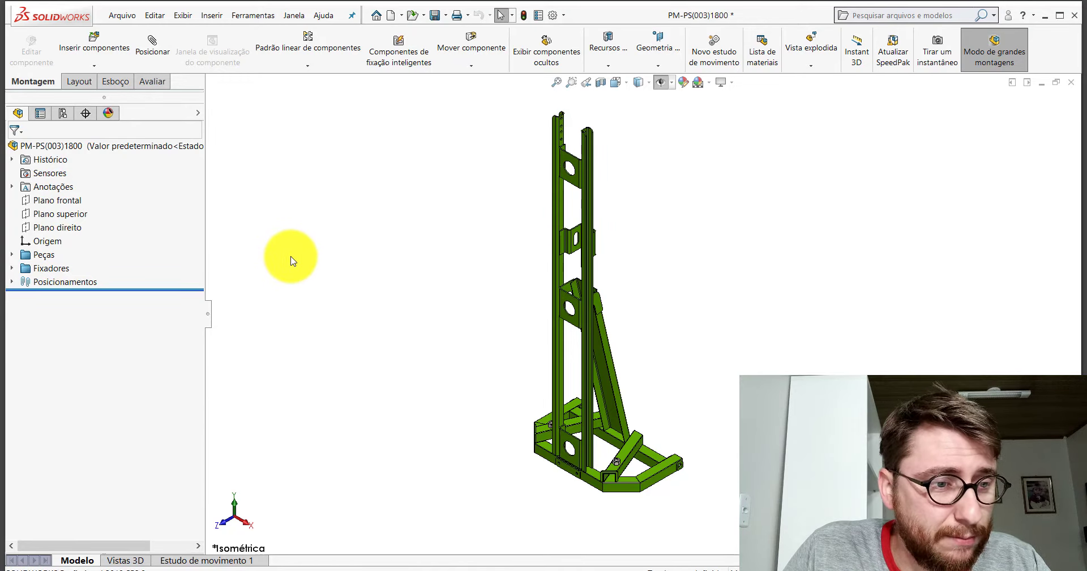
Highlight the whole PM-PS(003)1800 assembly, clear the selection, and close the file without saving its changes.
left_click(92, 147)
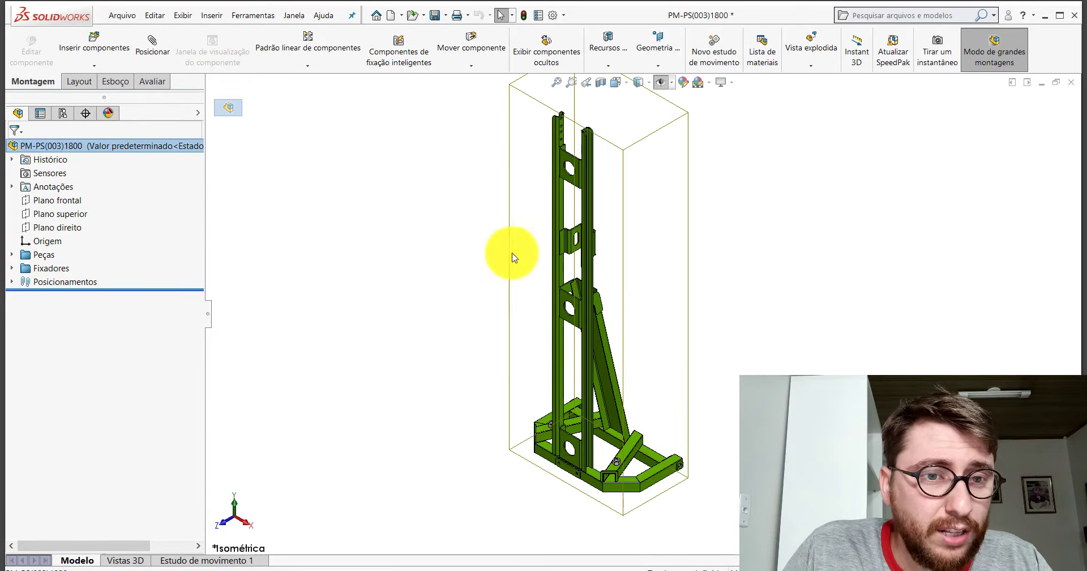
left_click(820, 177)
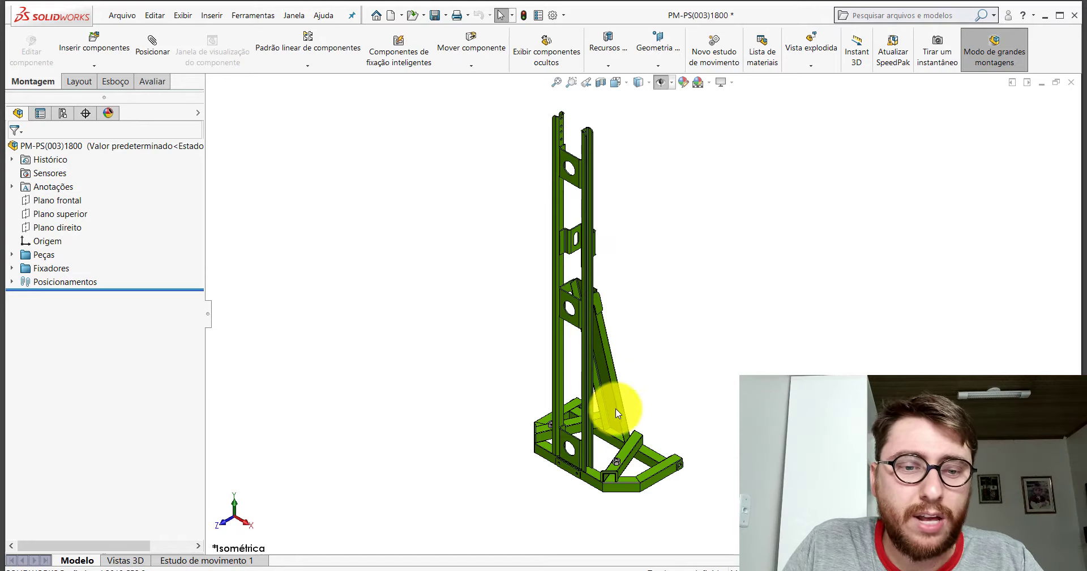
left_click(1071, 82)
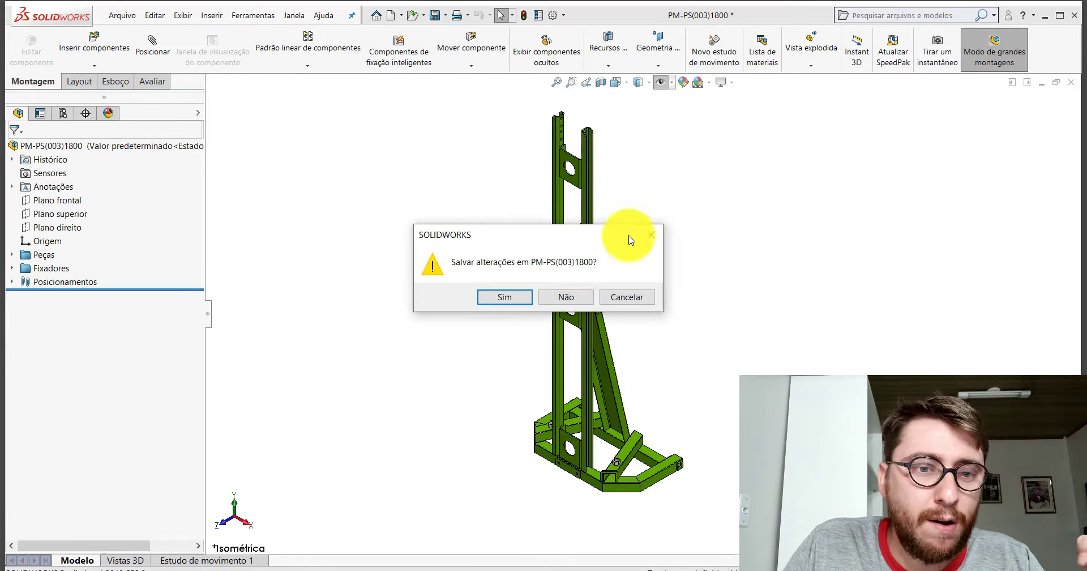
left_click(566, 295)
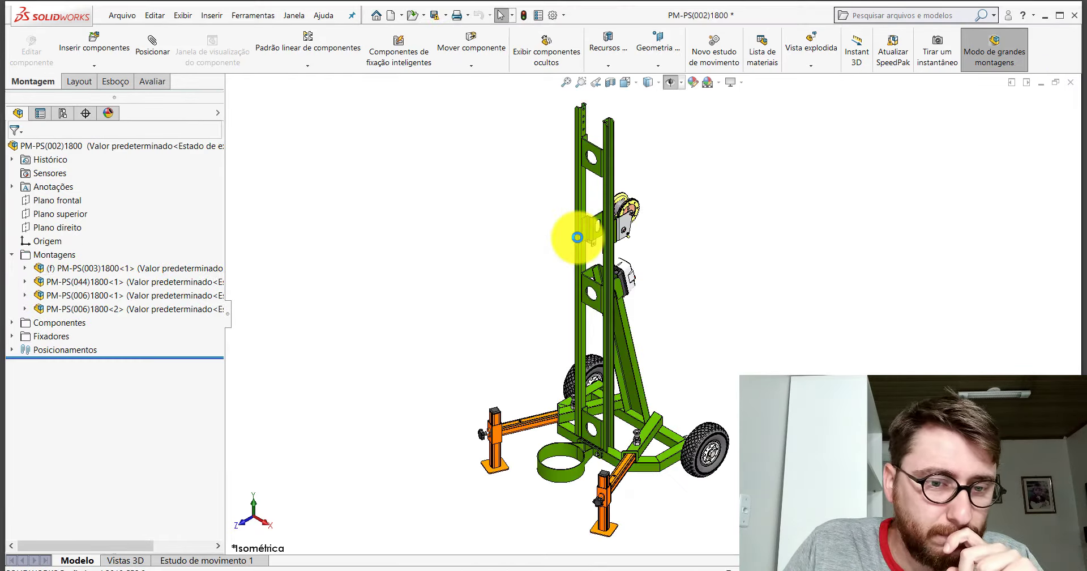
Collapse and re-expand the Montagens folder of PM-PS(002)1800, and highlight the PM-PS(003)1800 and PM-PS(044)1800 subassemblies in turn.
left_click(12, 254)
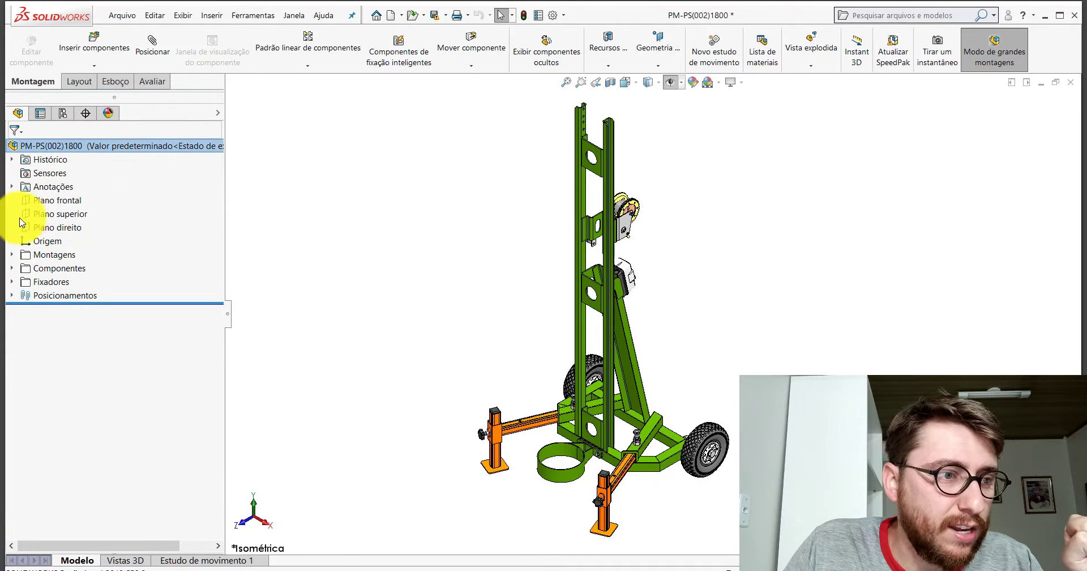
left_click(11, 254)
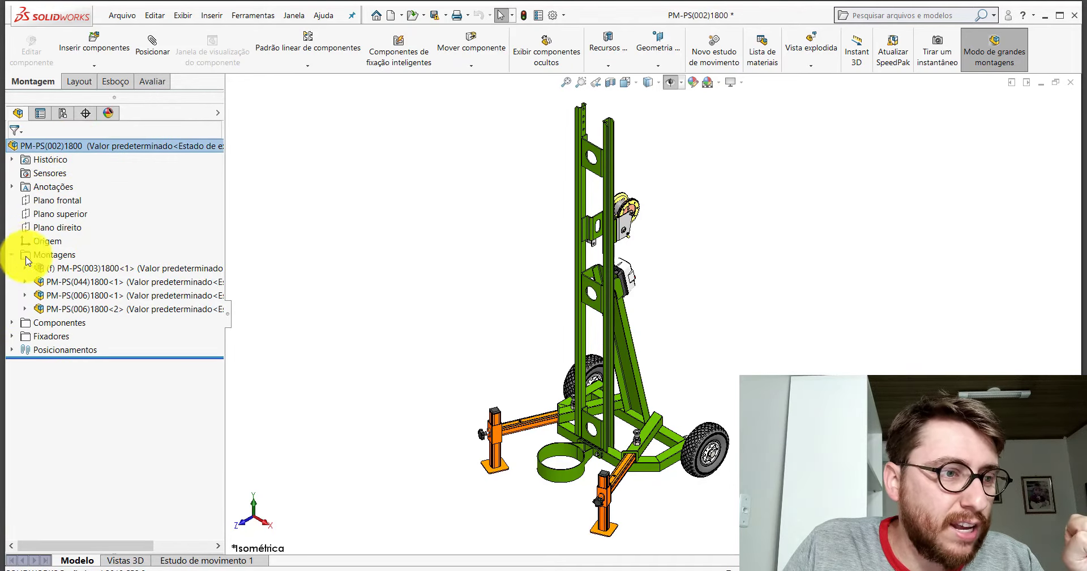
left_click(105, 271)
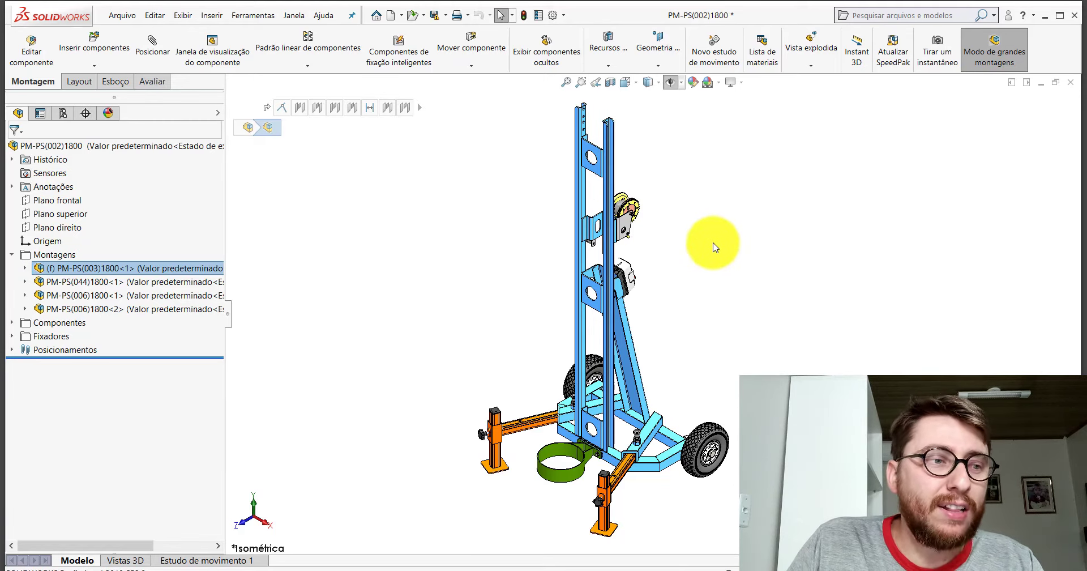
left_click(89, 283)
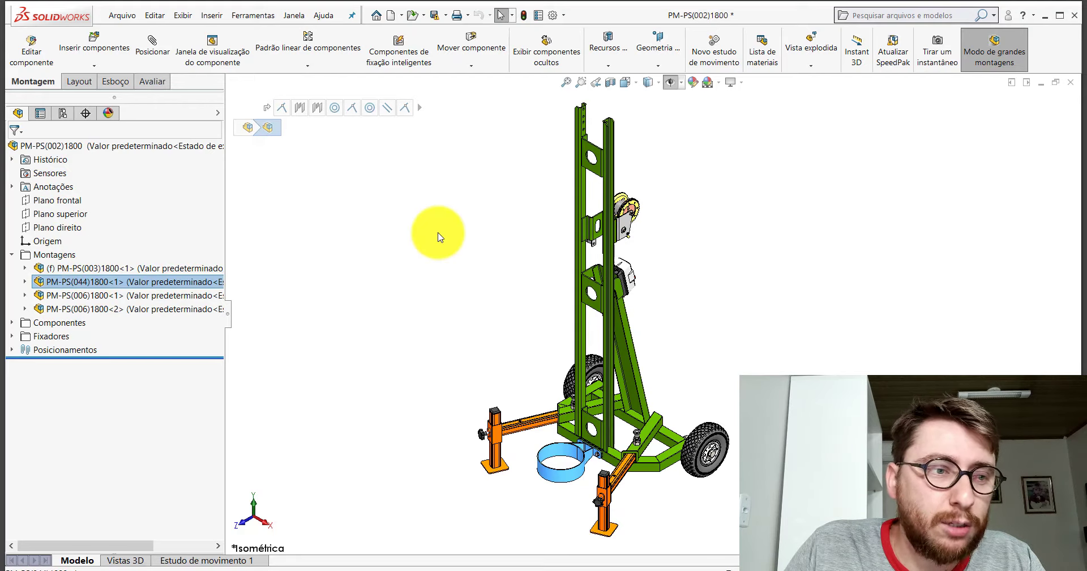
Open the PM-PS(044)1800 ring subassembly from the Montagens folder in its own window.
left_click(82, 286)
scroll(600, 430, "down", 6)
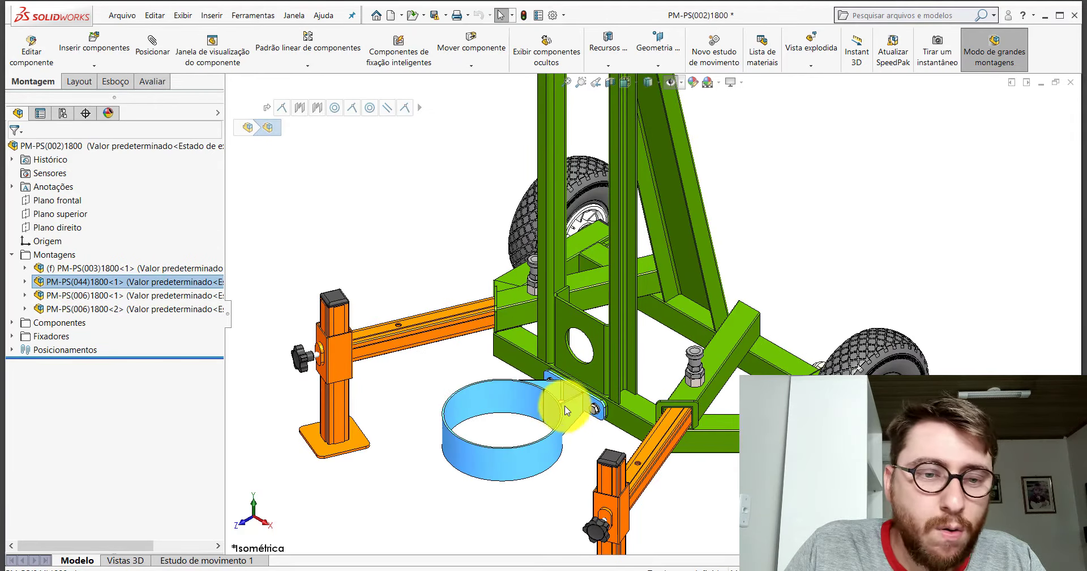
right_click(110, 281)
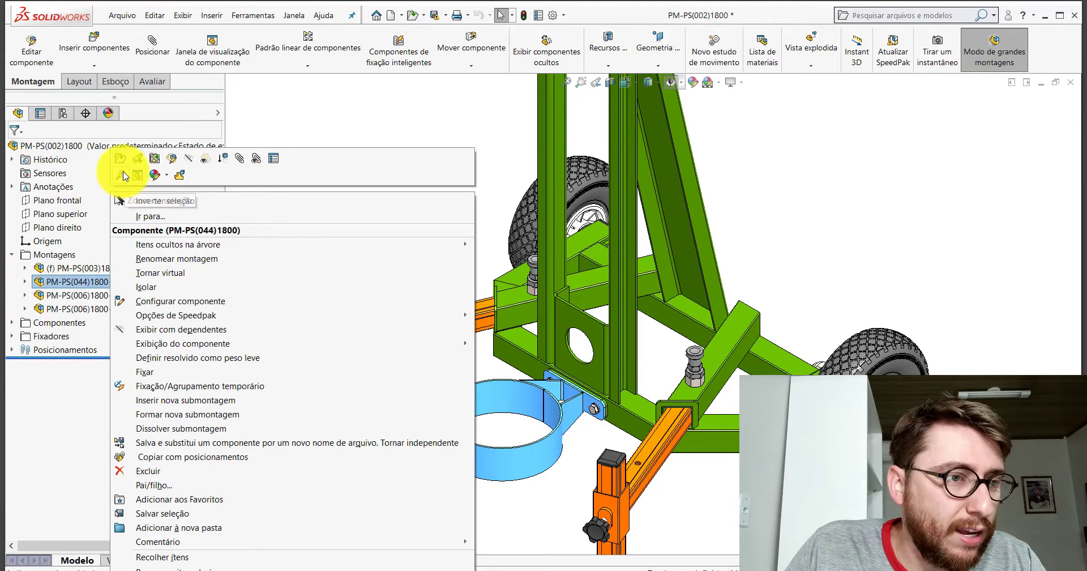
left_click(137, 175)
Examine the ring, gussets and holed mounting plate of PM-PS(044)1800, selecting the ring part PM-PS(042)1800 and clearing the selection.
scroll(715, 338, "up", 3)
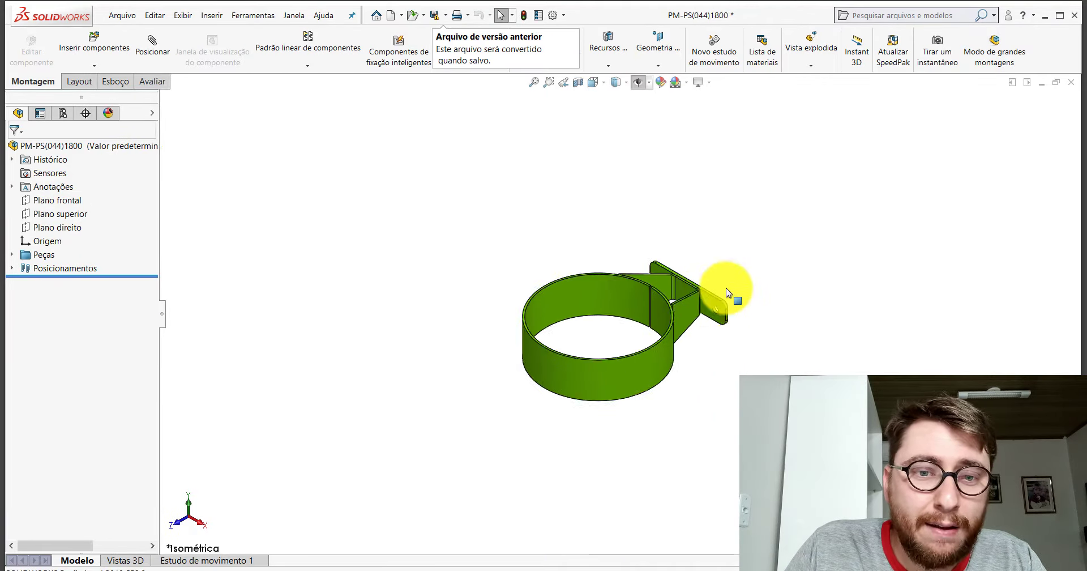
middle_click_drag(726, 288, 504, 295)
left_click(504, 295)
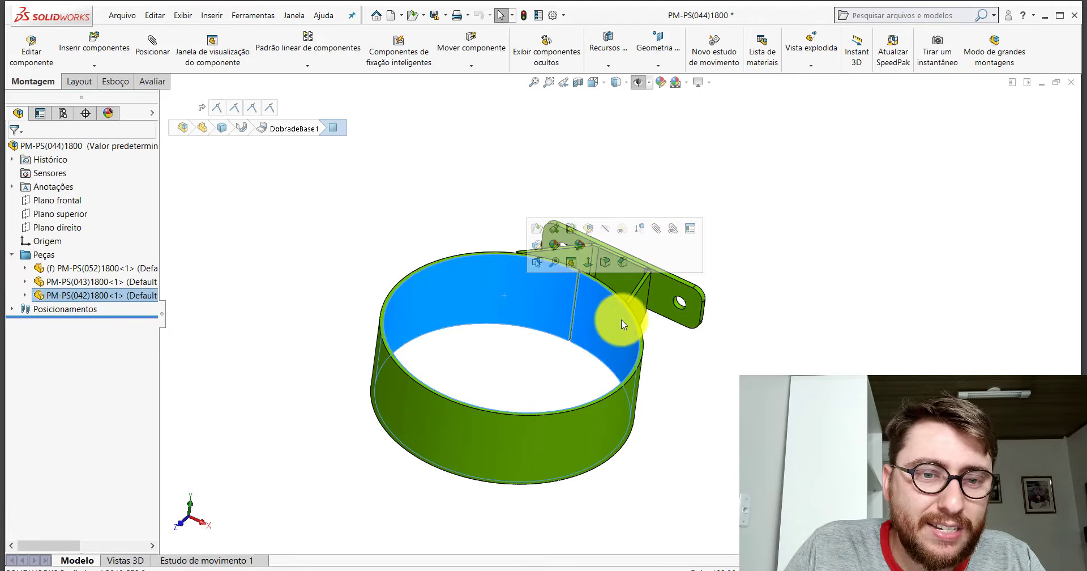
left_click(643, 297)
left_click(664, 307)
left_click(626, 218)
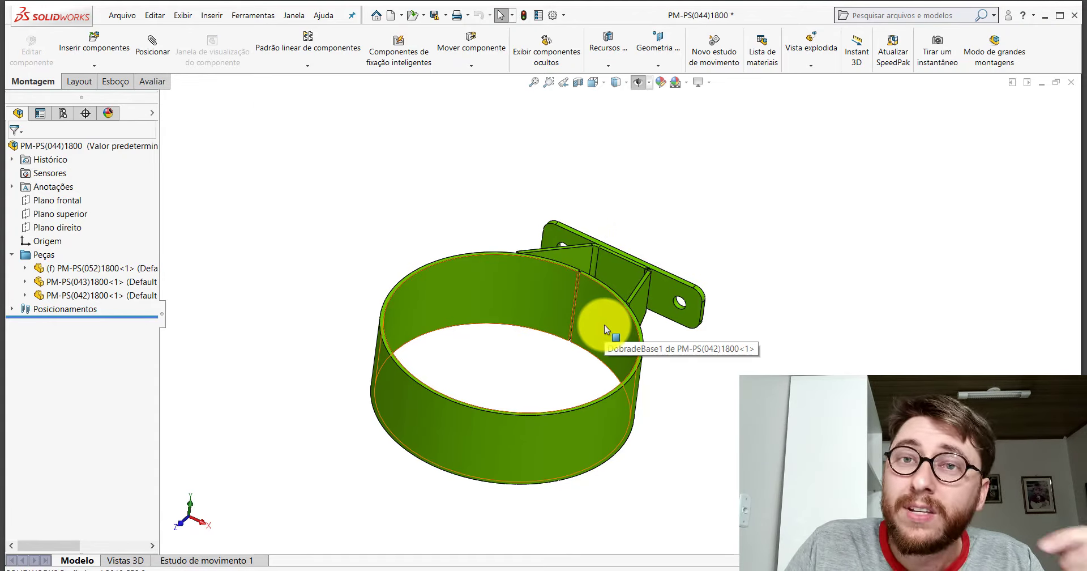
mouse_move(602, 327)
middle_mouse_down()
mouse_move(577, 315)
mouse_move(587, 316)
middle_mouse_up()
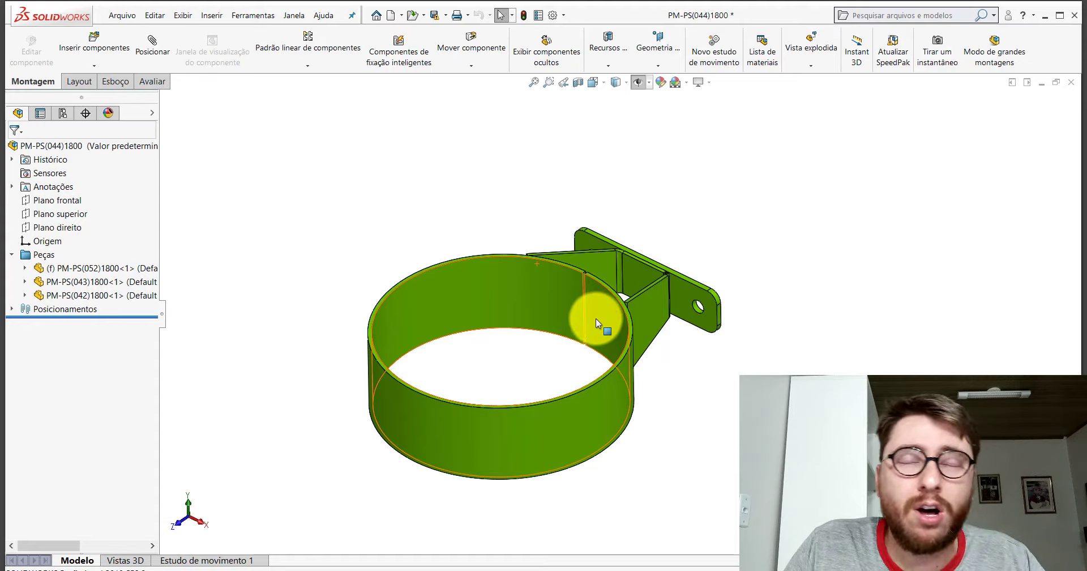
Close PM-PS(044)1800 and highlight that subassembly within PM-PS(002)1800 to check where it mounts on the frame.
left_click(1071, 82)
left_click(190, 242)
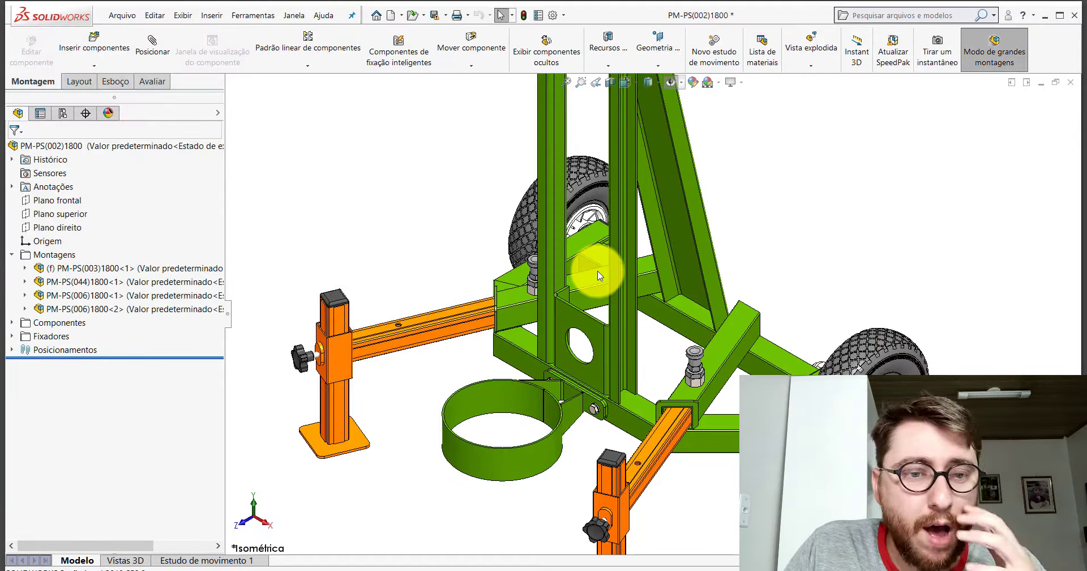
left_click(73, 282)
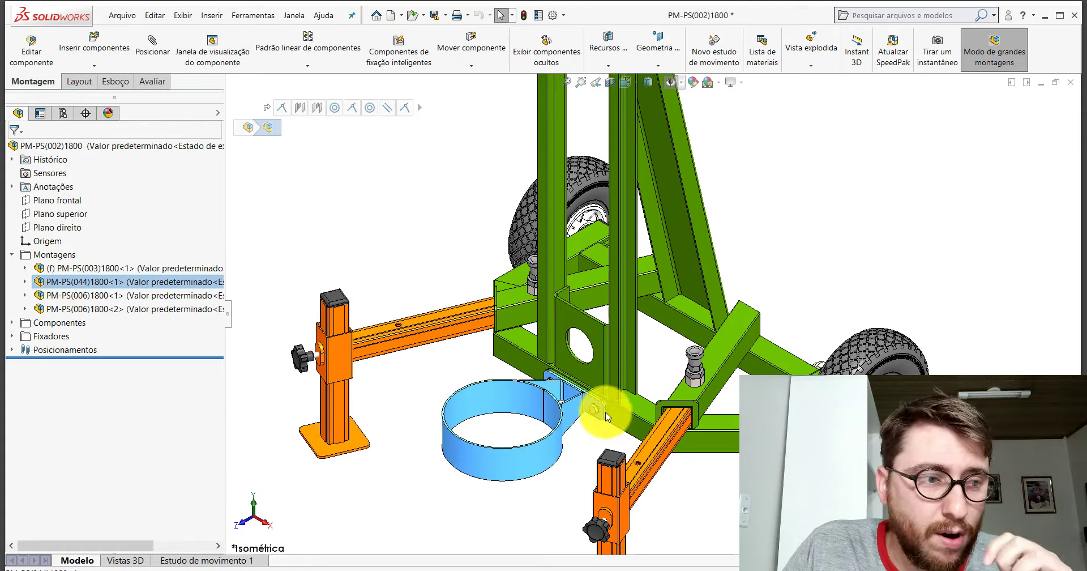
scroll(655, 364, "up", 8)
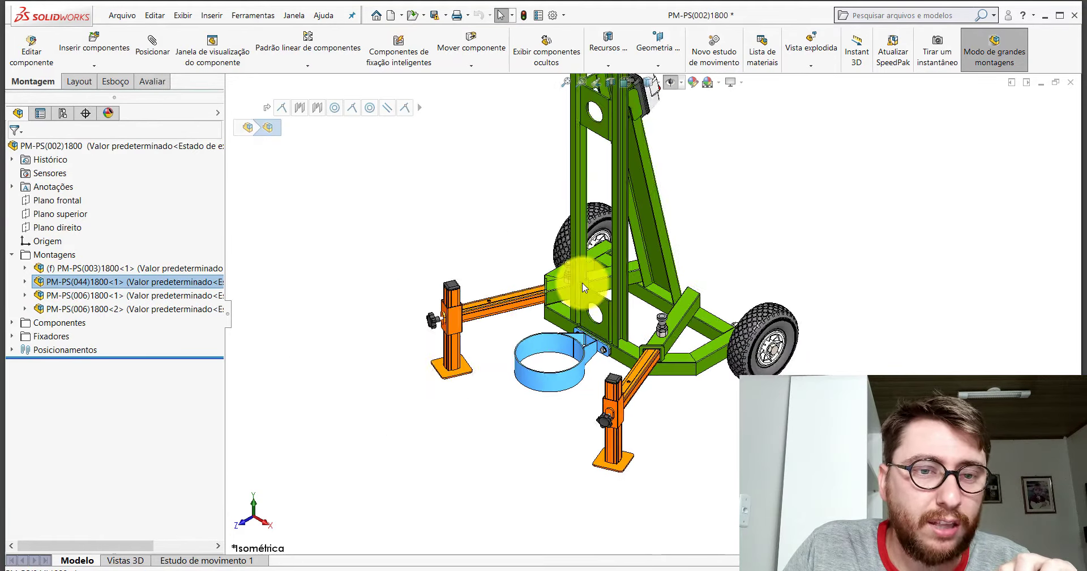
scroll(682, 218, "down", 3)
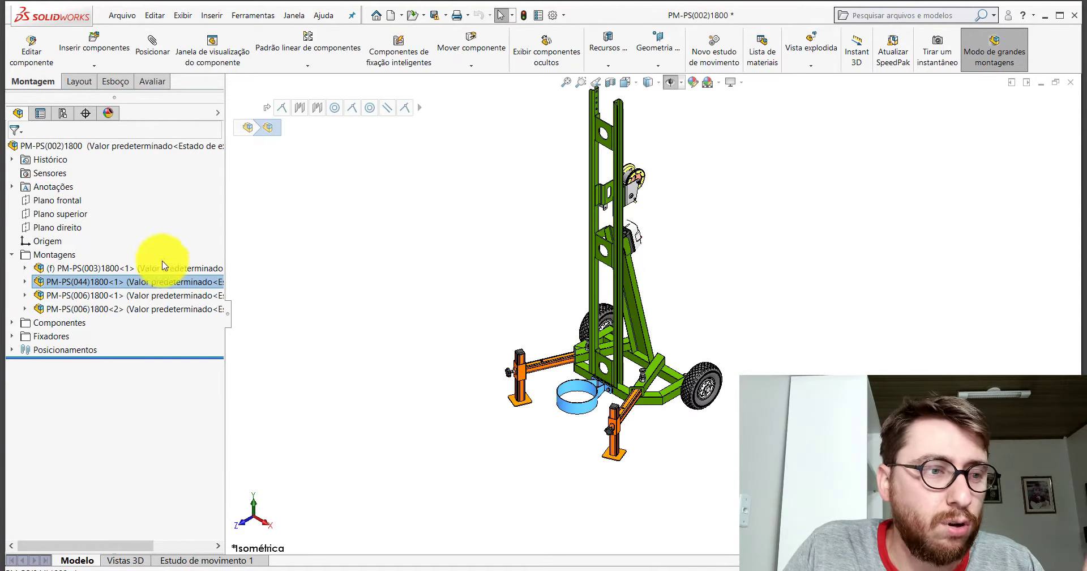
Highlight the PM-PS(003)1800 frame, clear the selection, and highlight the PM-PS(044)1800 ring again.
left_click(87, 268)
scroll(694, 275, "up", 3)
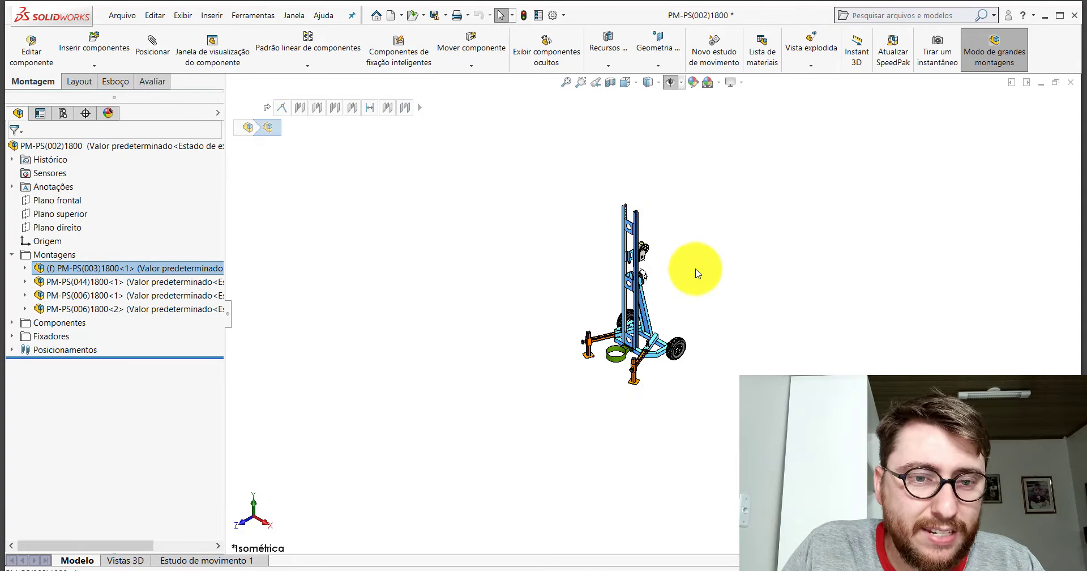
scroll(694, 272, "down", 1)
left_click(441, 210)
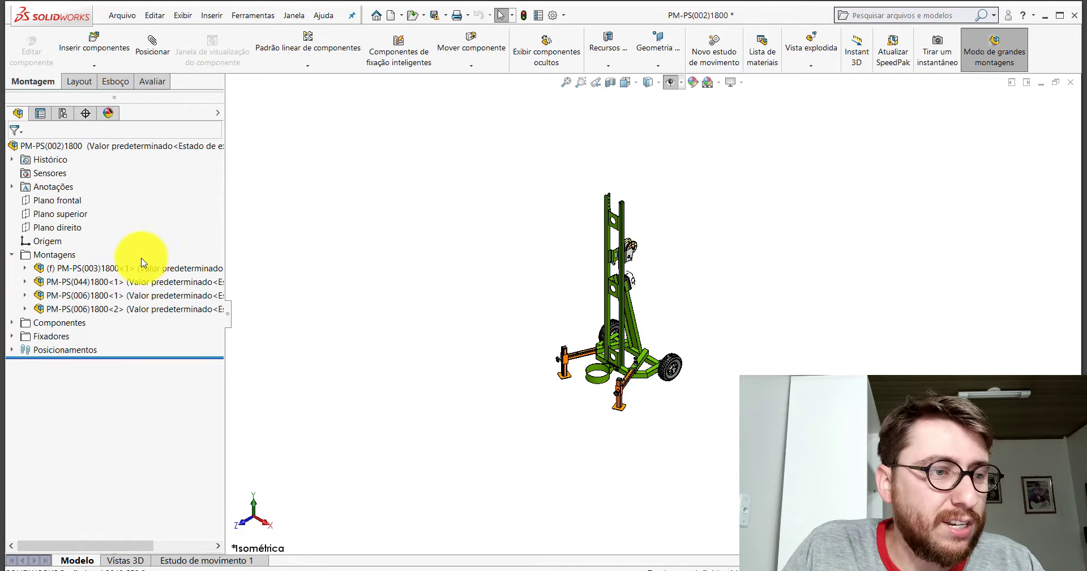
left_click(82, 287)
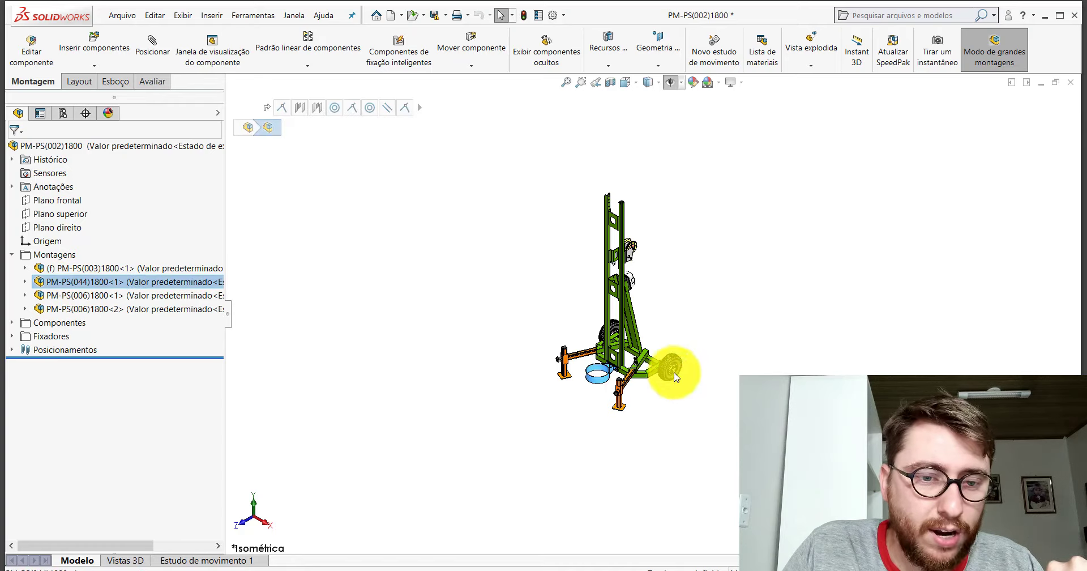
Open the first PM-PS(006)1800 outrigger subassembly from the Montagens folder in its own window and fit it to view.
scroll(651, 377, "down", 5)
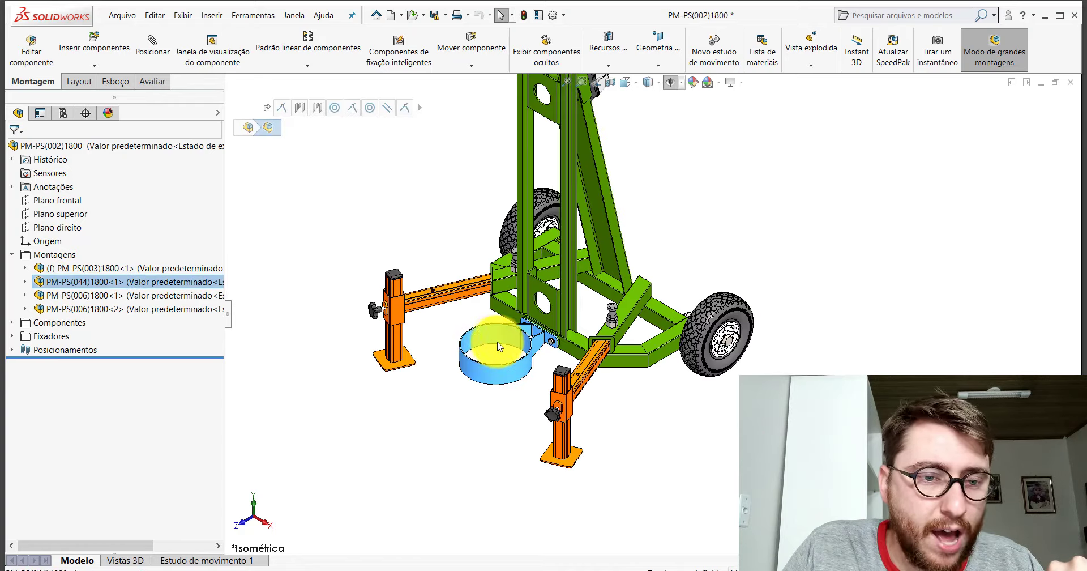
left_click(82, 299)
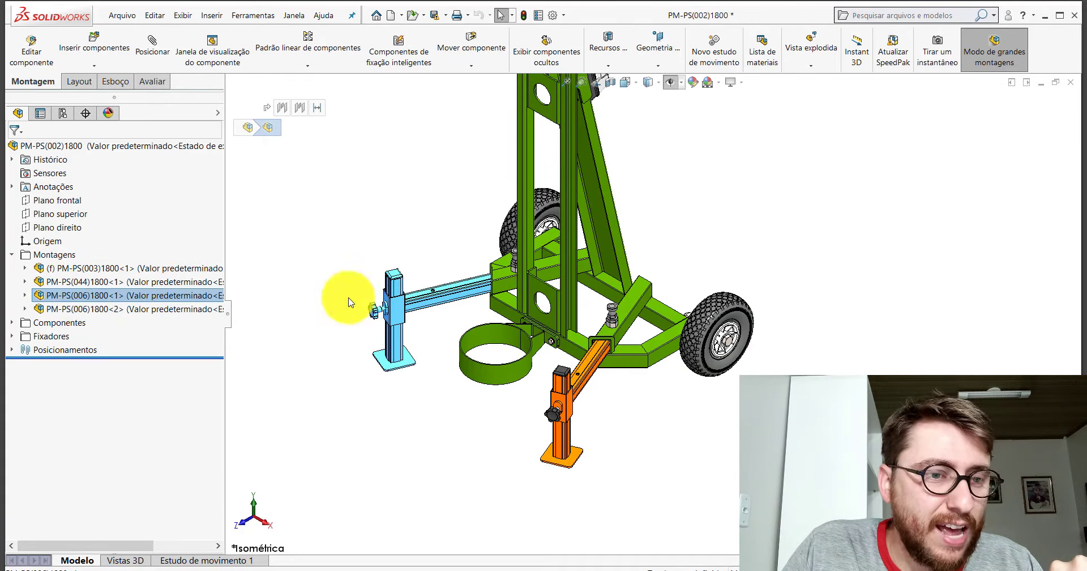
right_click(145, 295)
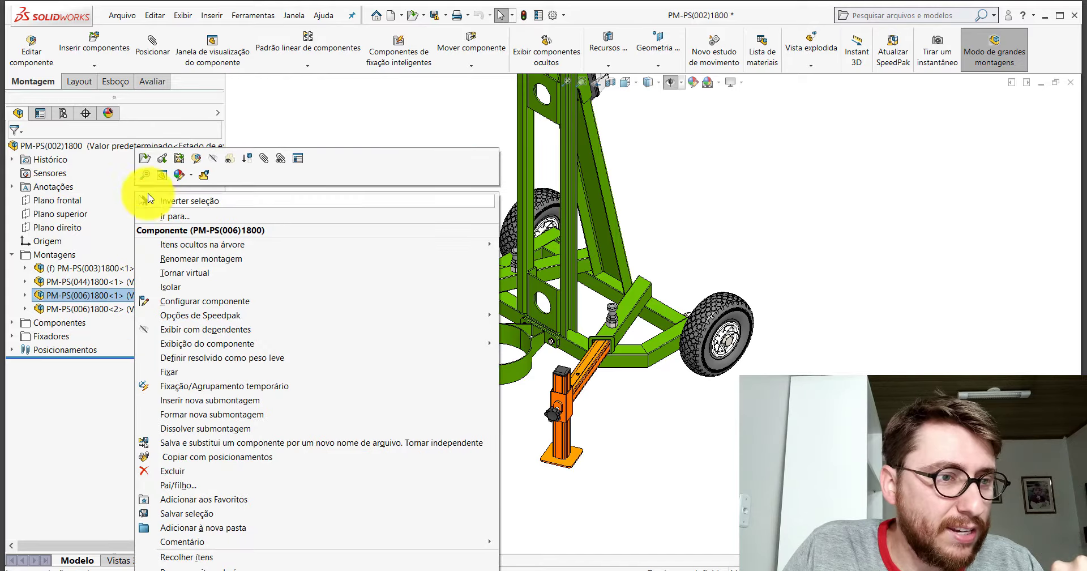
left_click(145, 160)
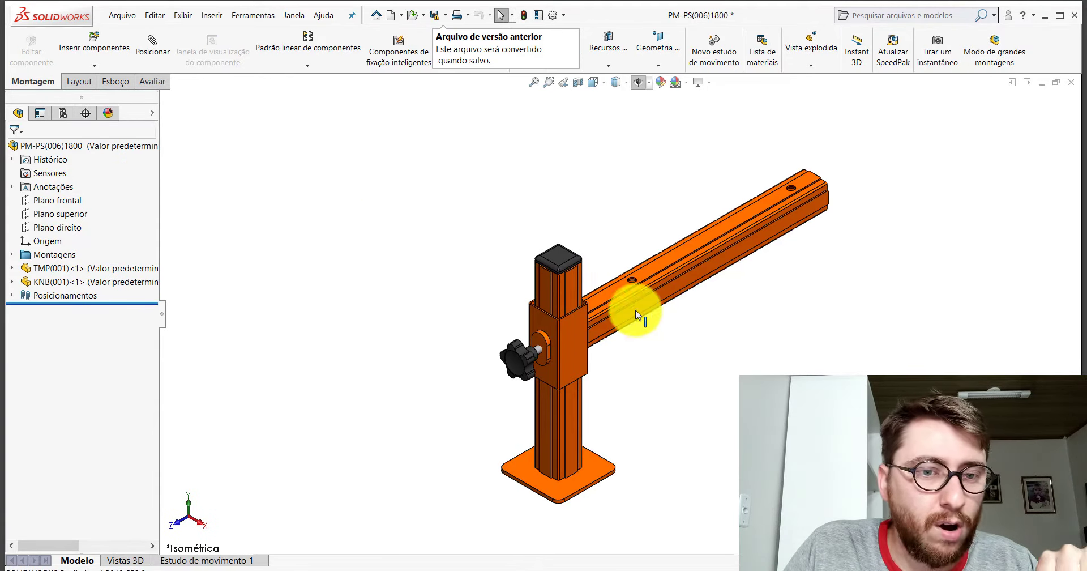
key("f")
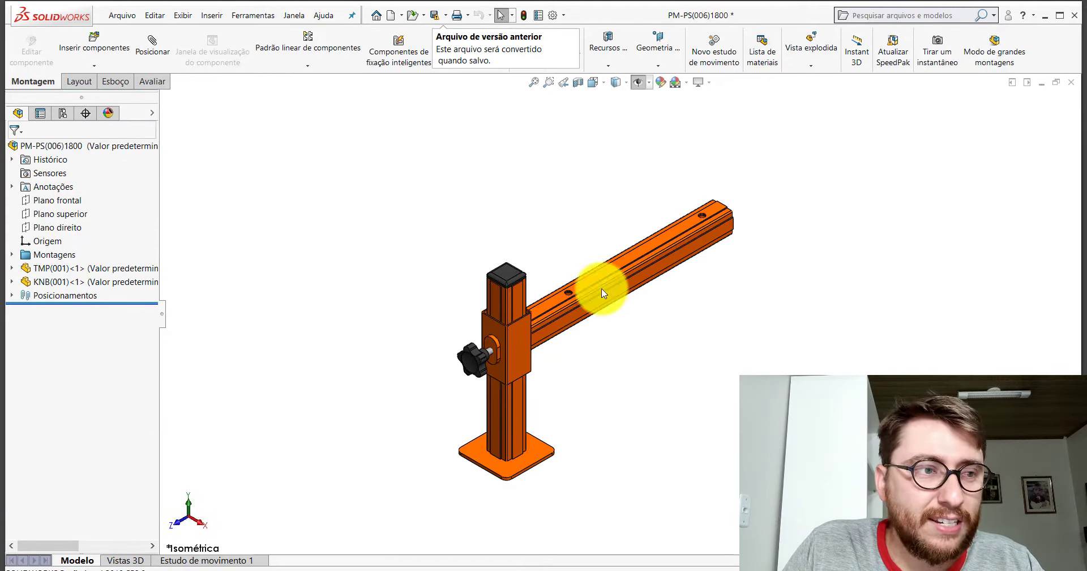
Expand the Montagens folder of PM-PS(006)1800, highlight its PM-PS(020)1800 and PM-PS(007)1800 subassemblies, and clear the selection.
left_click(63, 146)
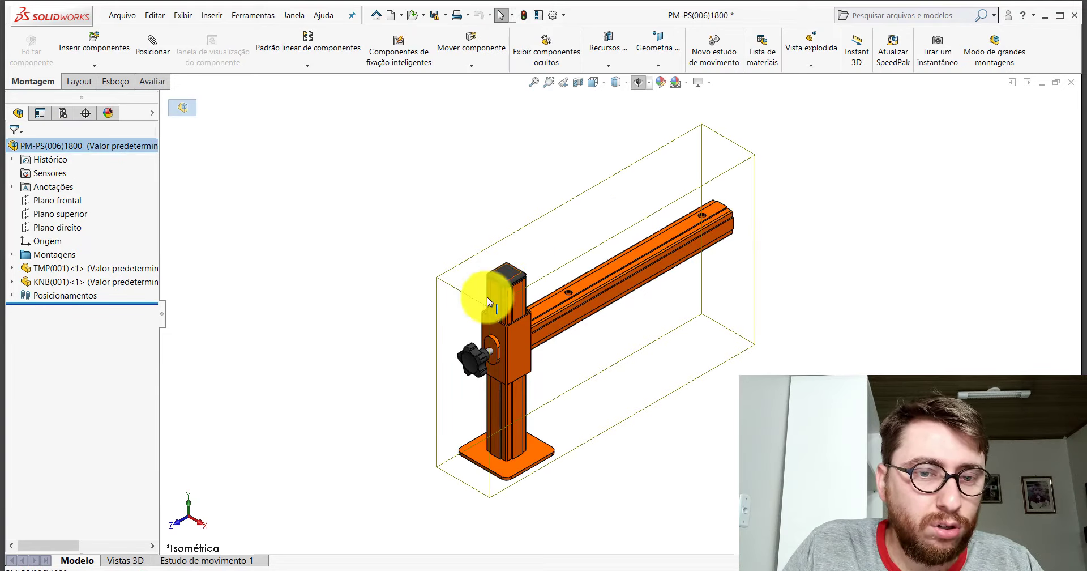
left_click(12, 255)
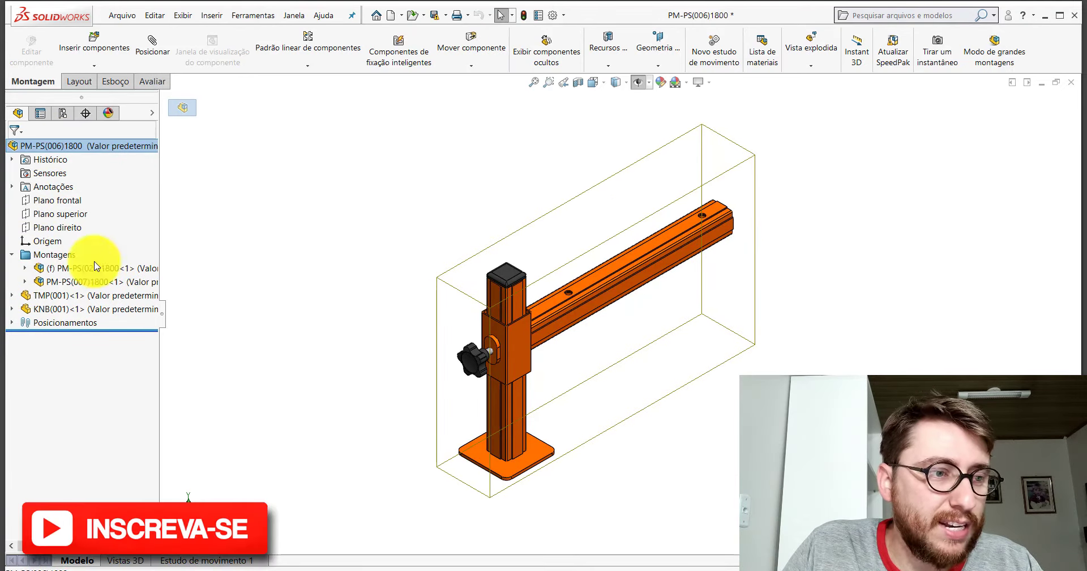
left_click(223, 212)
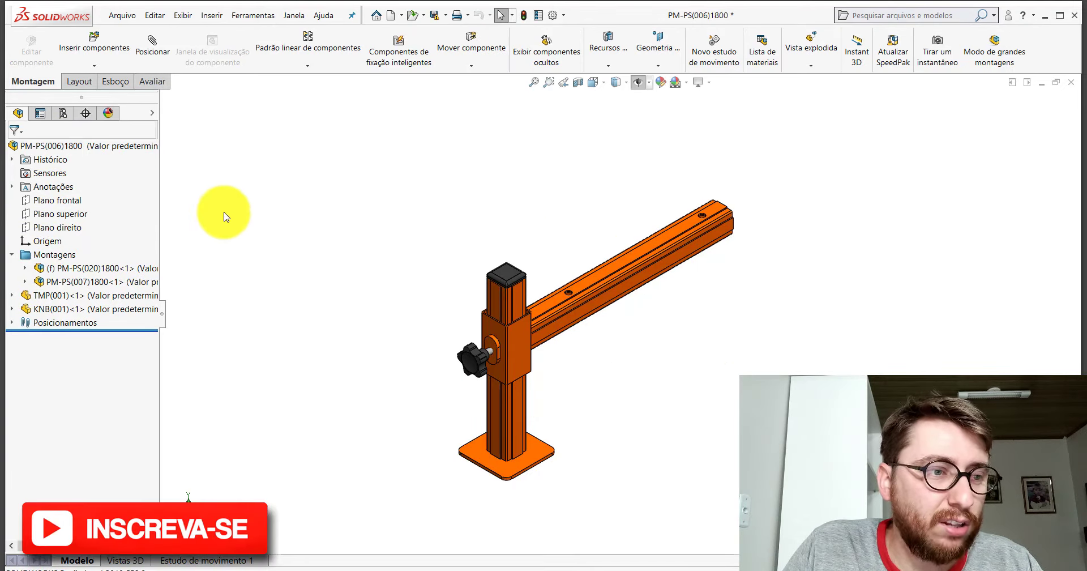
left_click(88, 269)
left_click(85, 281)
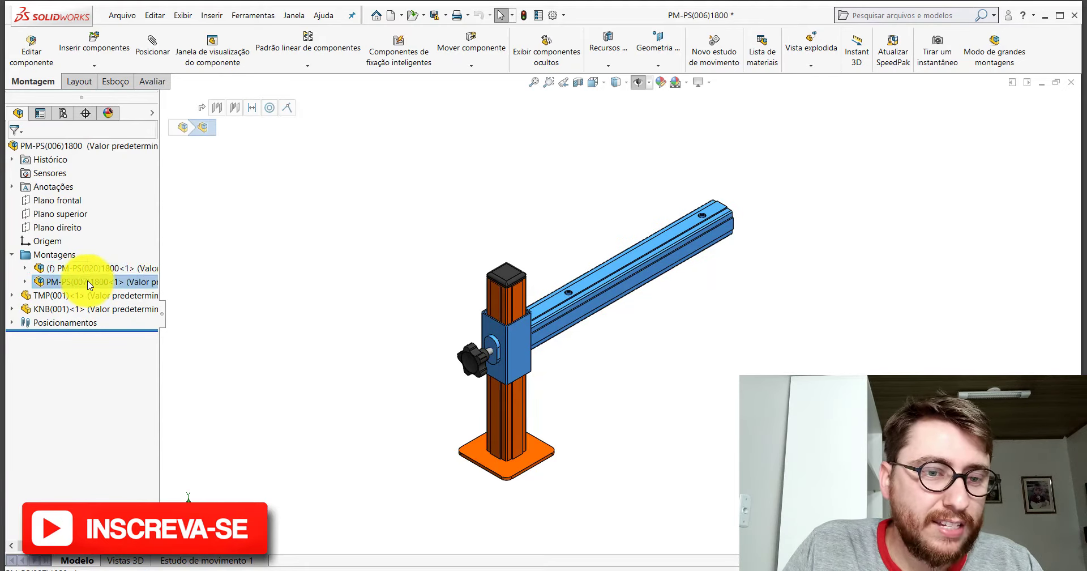
left_click(452, 195)
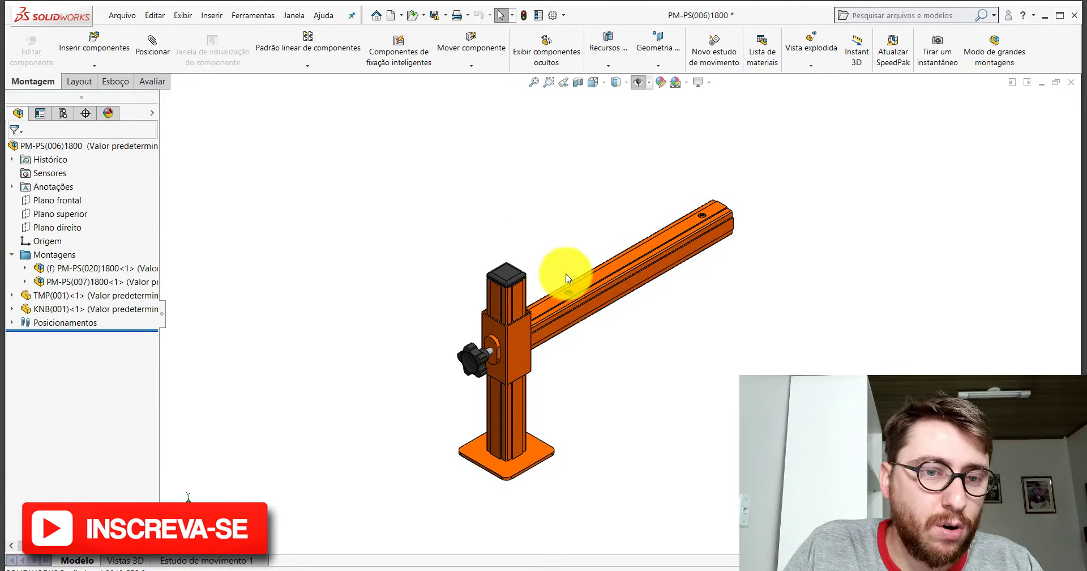
Open the PM-PS(020)1800 arm subassembly in its own window.
left_click(76, 271)
left_click(84, 234)
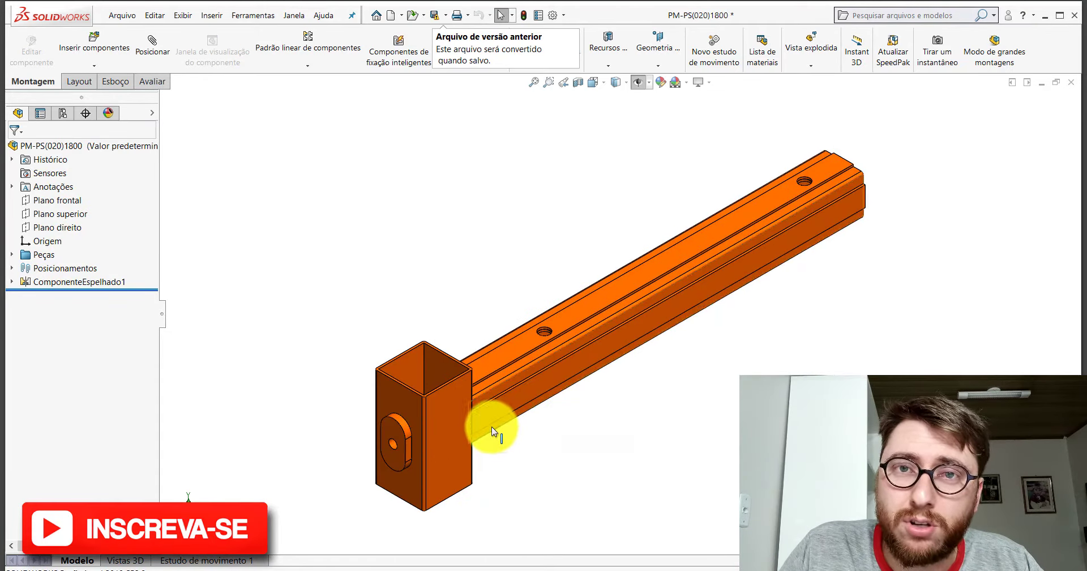
scroll(590, 413, "up", 3)
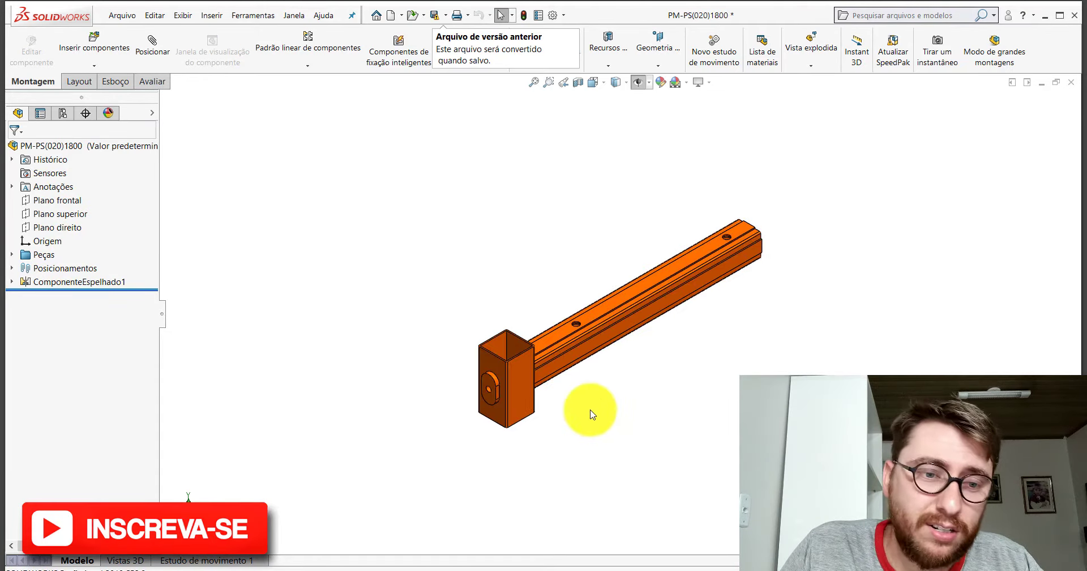
Examine the sleeve, slotted boss and arm profiles of PM-PS(020)1800, selecting parts such as PM-PS(012)1800 and PM-PS(058)1800 and viewing the arm from another angle.
scroll(497, 362, "down", 5)
scroll(470, 357, "down", 1)
left_click(437, 351)
left_click(444, 307)
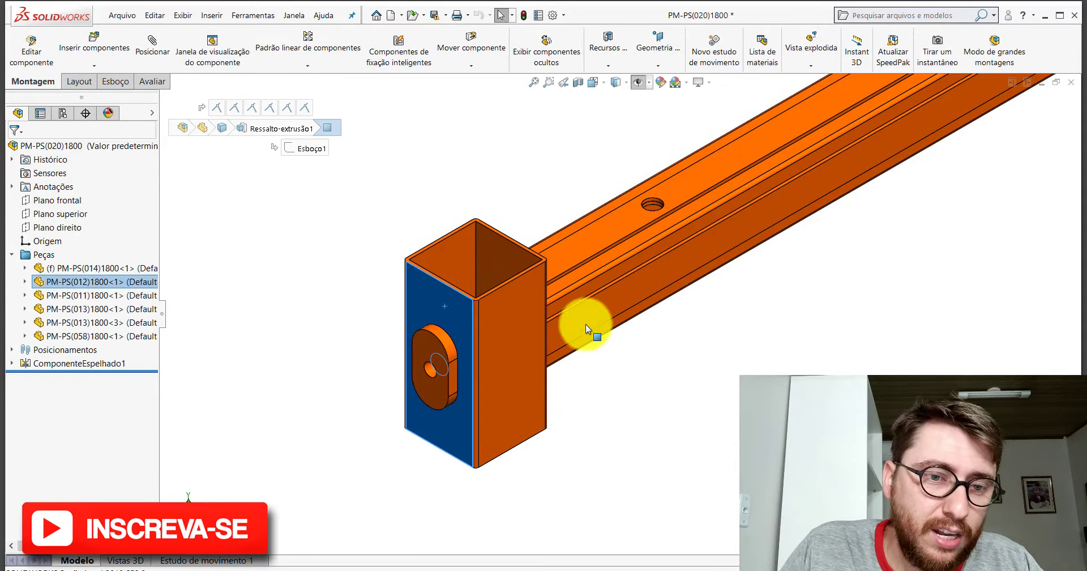
left_click(585, 322)
left_click(575, 250)
left_click(588, 223)
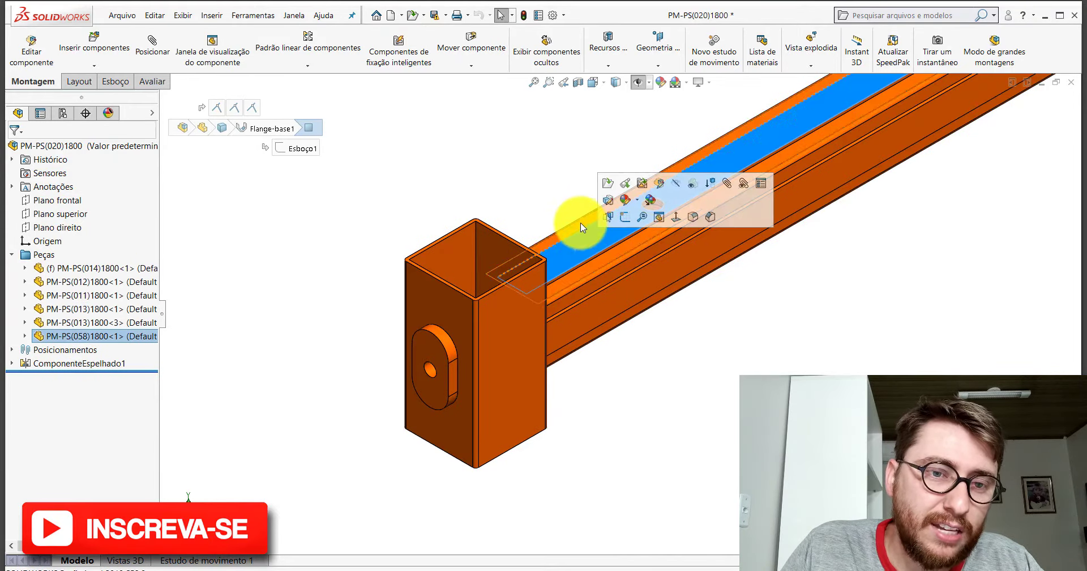
left_click(620, 275)
scroll(714, 300, "up", 4)
left_click(710, 293)
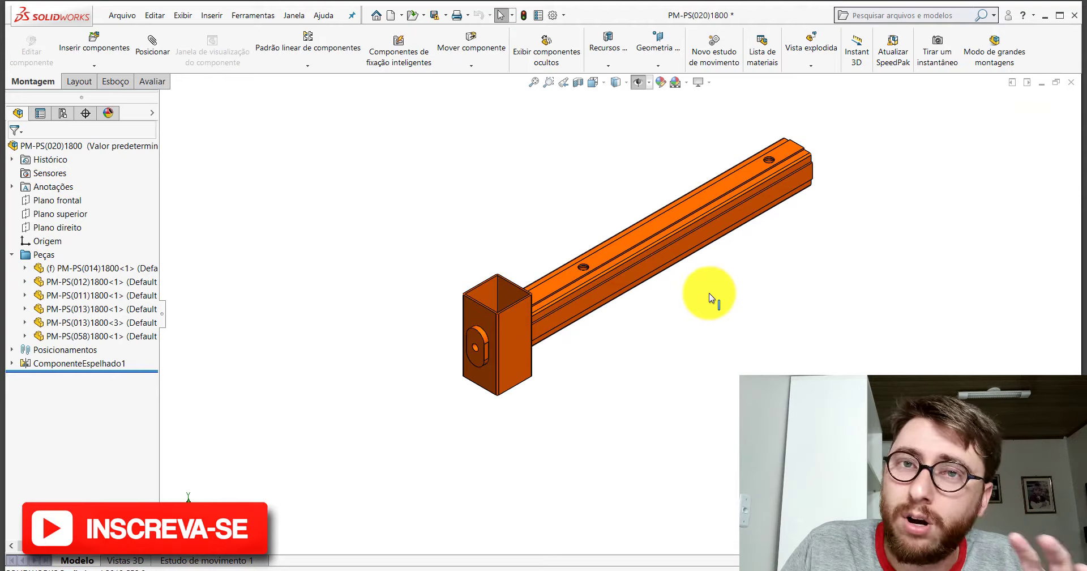
middle_click_drag(685, 274, 601, 223)
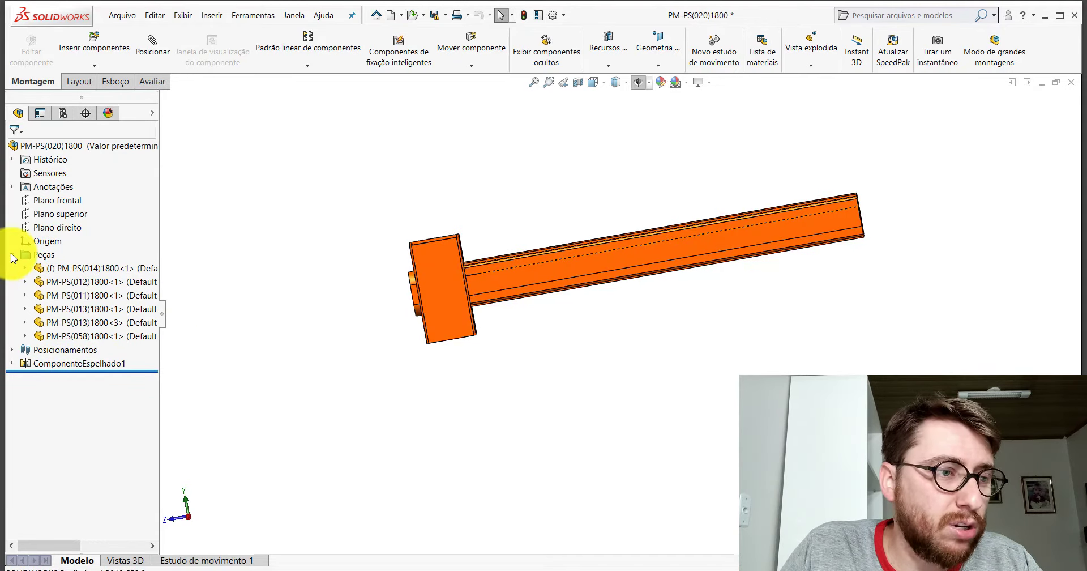
Close PM-PS(020)1800 and highlight that subassembly within PM-PS(006)1800 to check where it fits.
left_click(1071, 82)
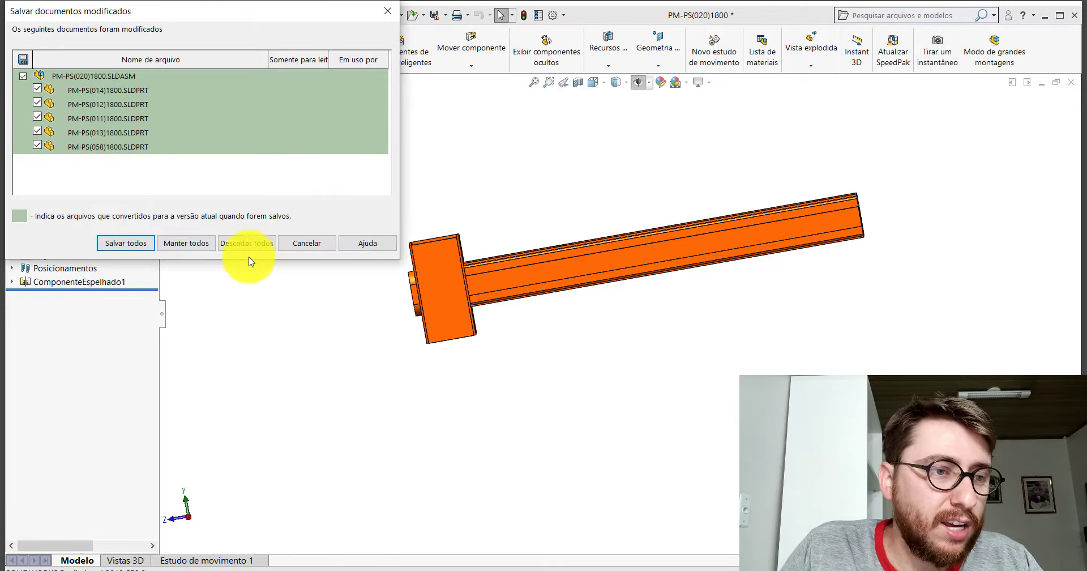
left_click(207, 243)
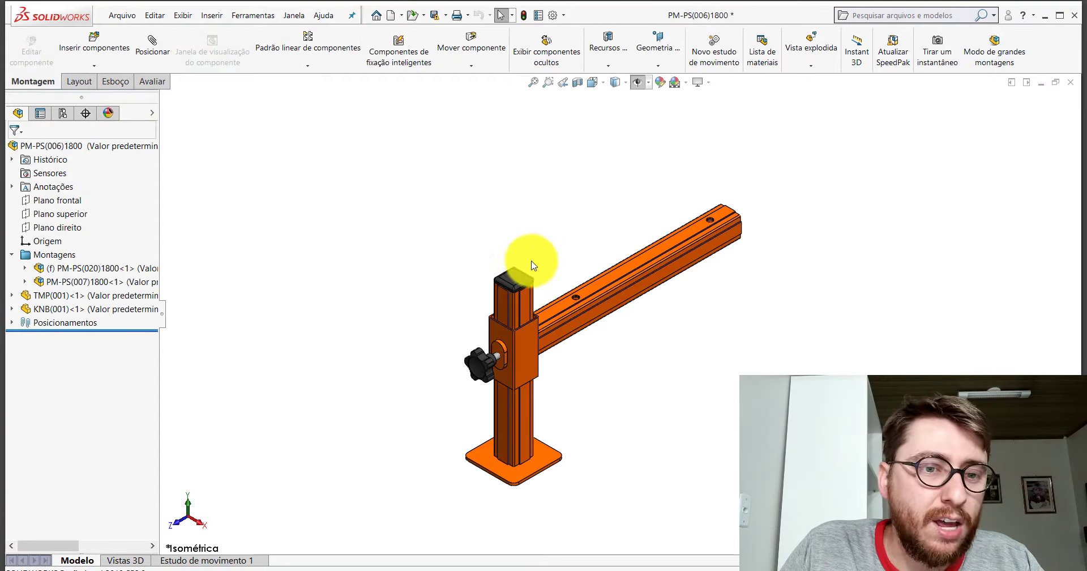
left_click(59, 270)
left_click(68, 145)
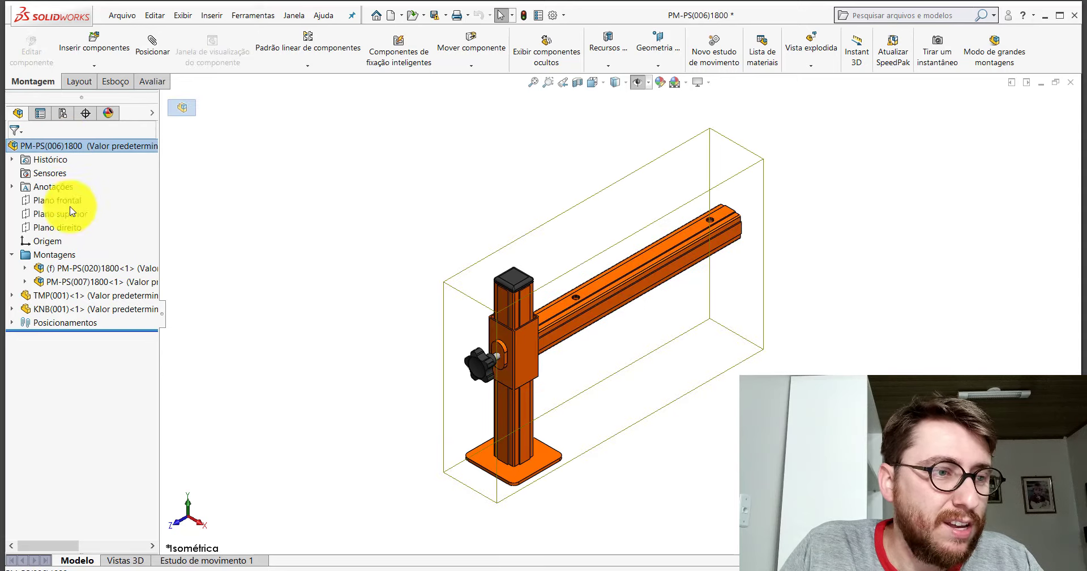
left_click(79, 269)
scroll(572, 340, "down", 3)
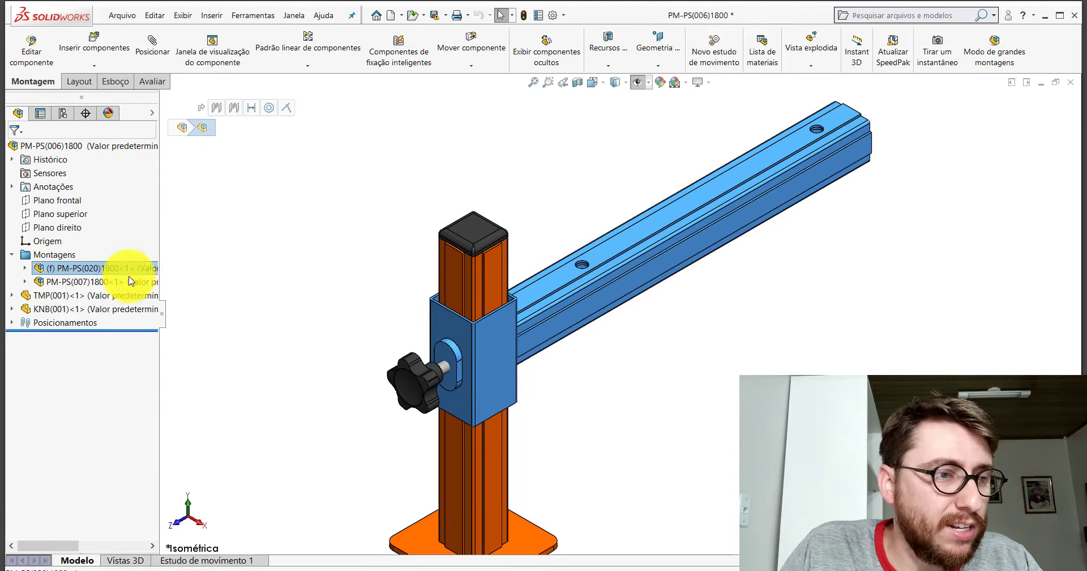
Open the PM-PS(007)1800 leg subassembly in its own window and examine its column profiles, including PM-PS(010)1800, and the base plate.
left_click(88, 282)
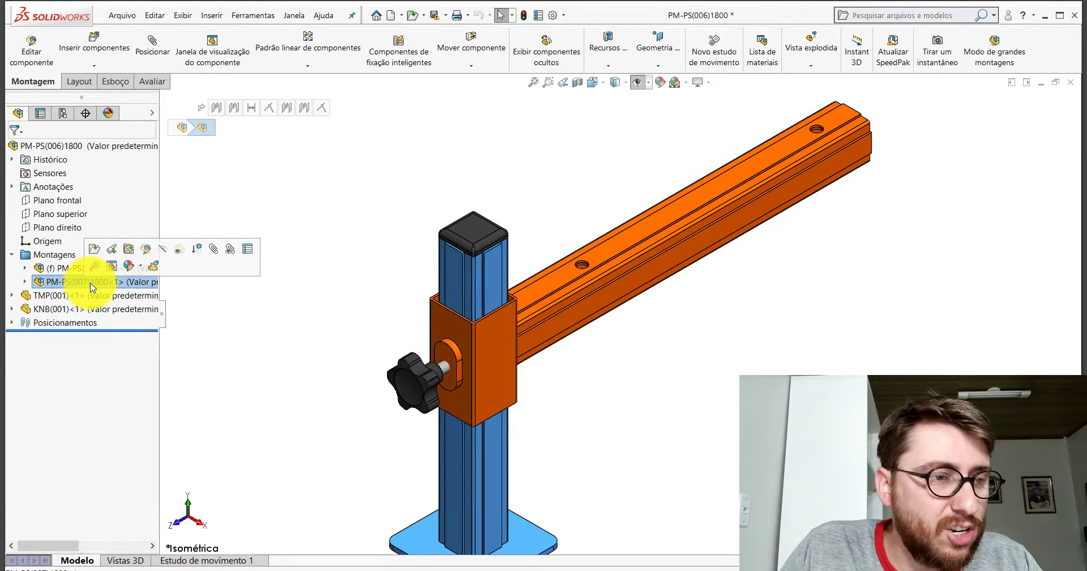
left_click(93, 249)
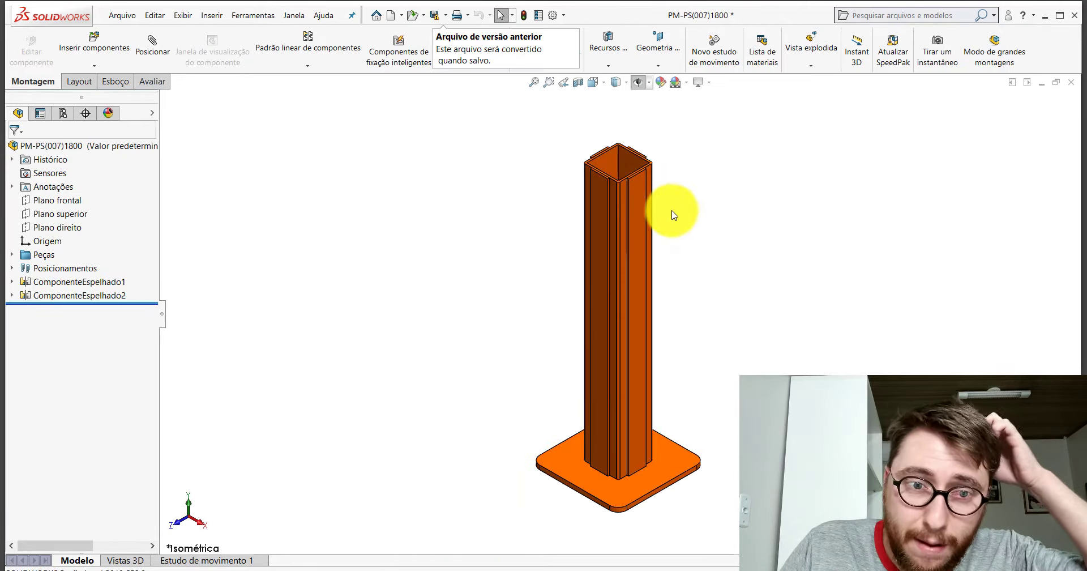
left_click(606, 233)
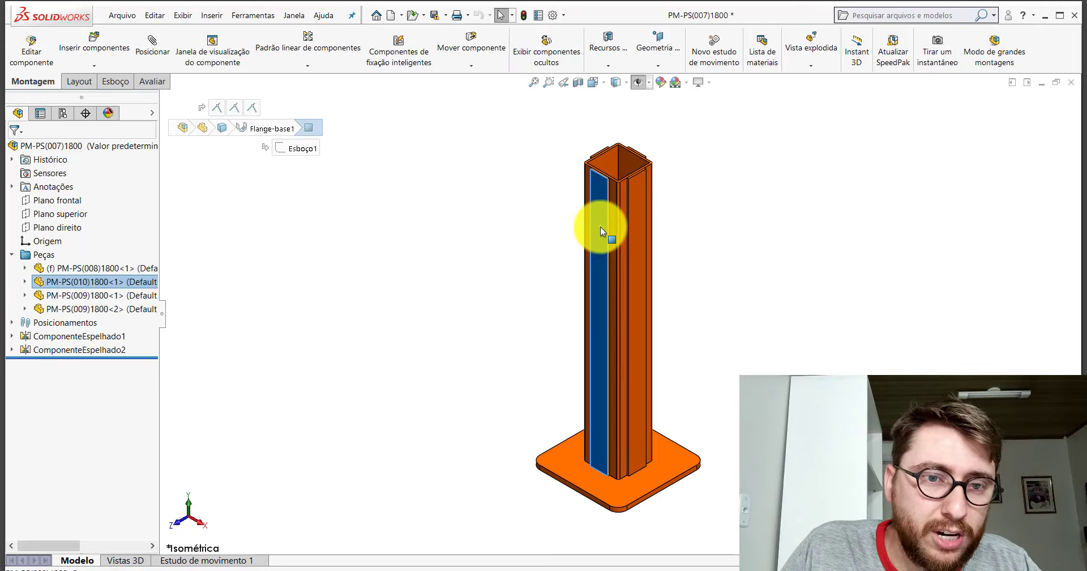
left_click(753, 323)
scroll(683, 461, "down", 3)
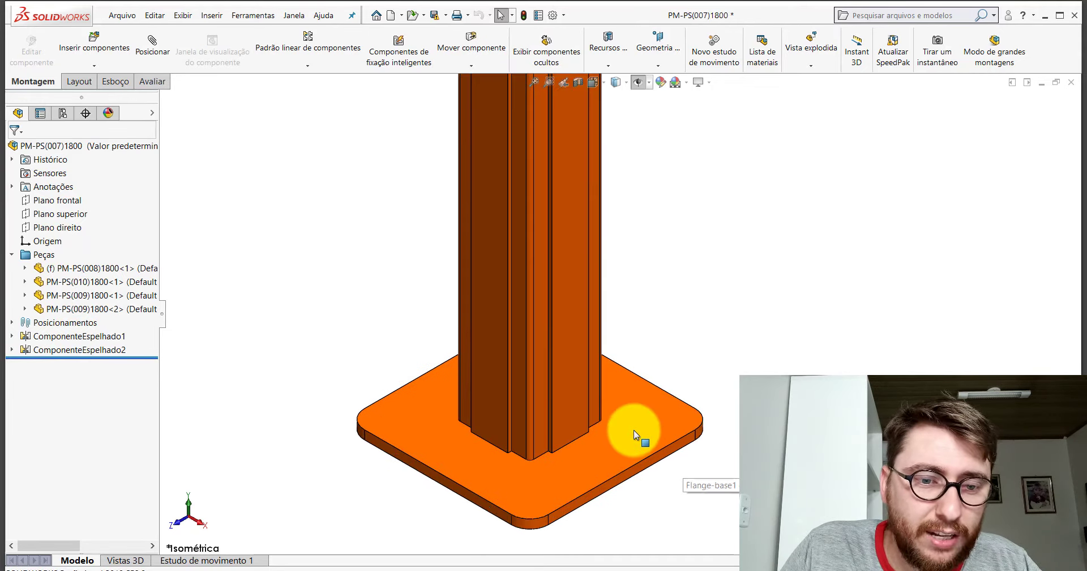
left_click(634, 429)
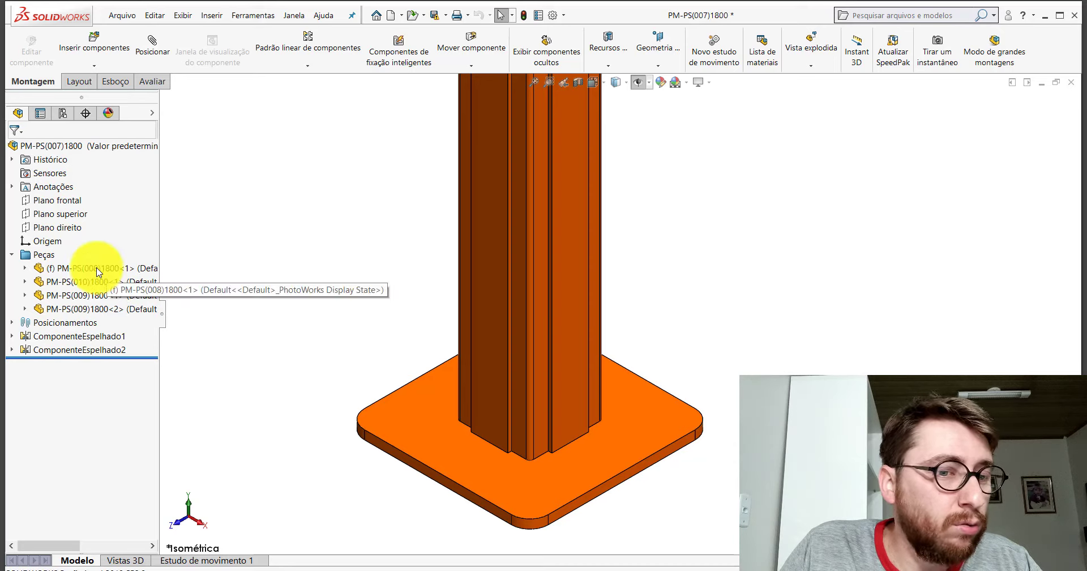
scroll(595, 308, "up", 5)
scroll(630, 246, "down", 3)
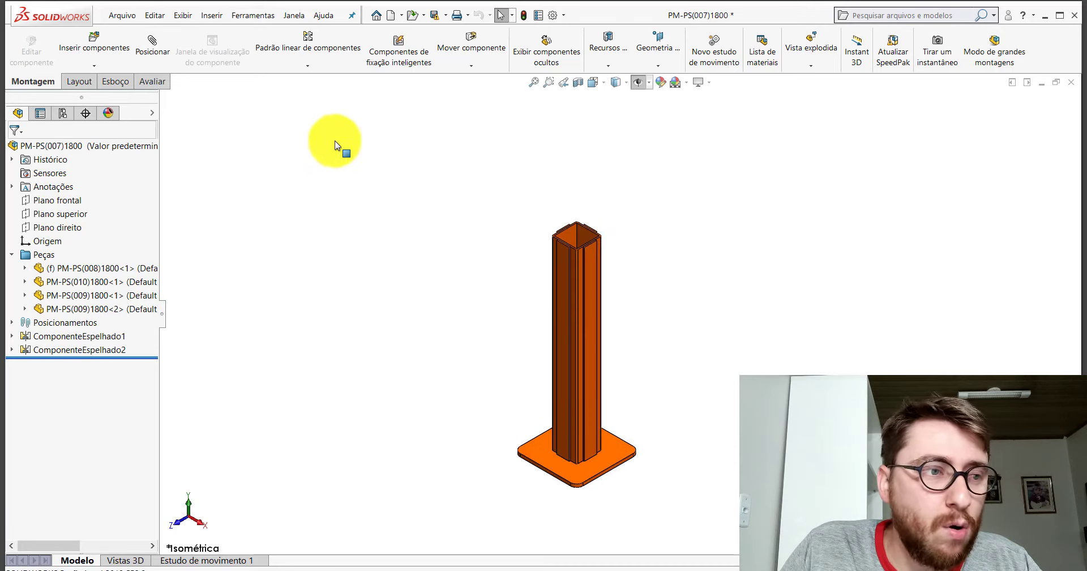
Close PM-PS(007)1800 discarding its changes, highlight that subassembly within PM-PS(006)1800, and clear the selection.
left_click(1070, 83)
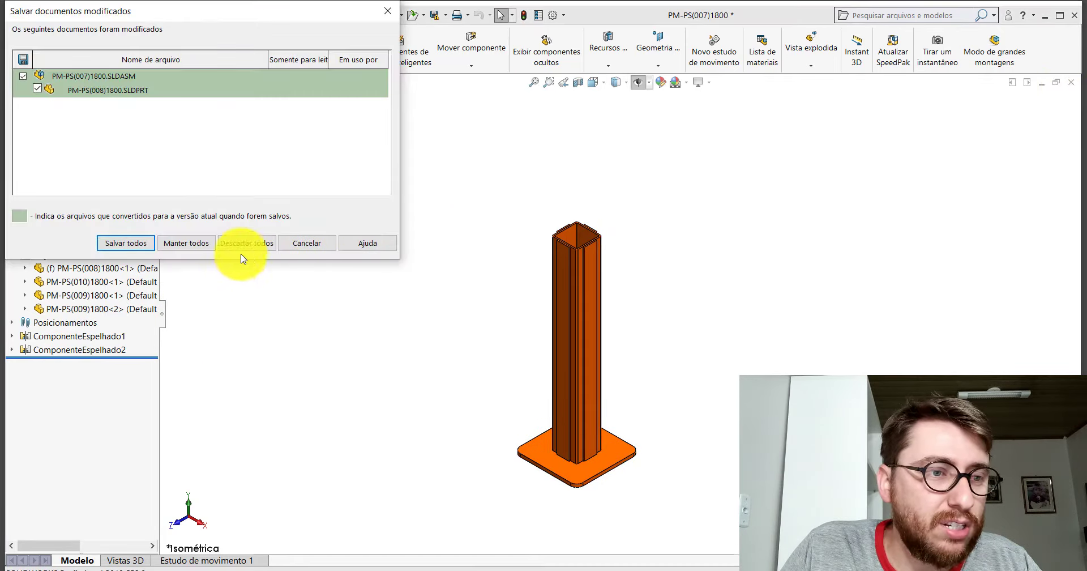
left_click(240, 244)
key("f")
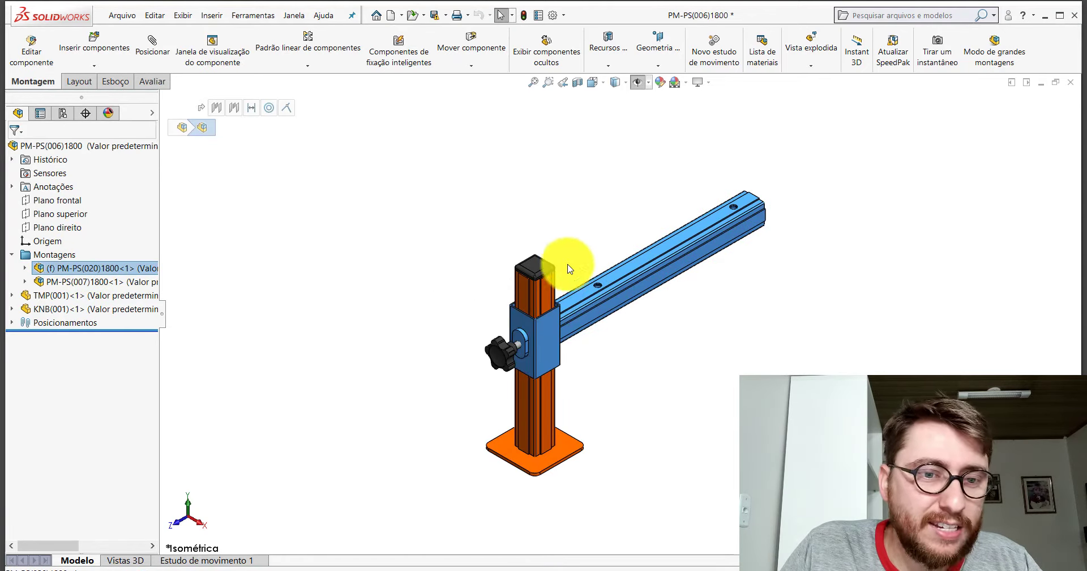
left_click(102, 281)
scroll(569, 377, "down", 3)
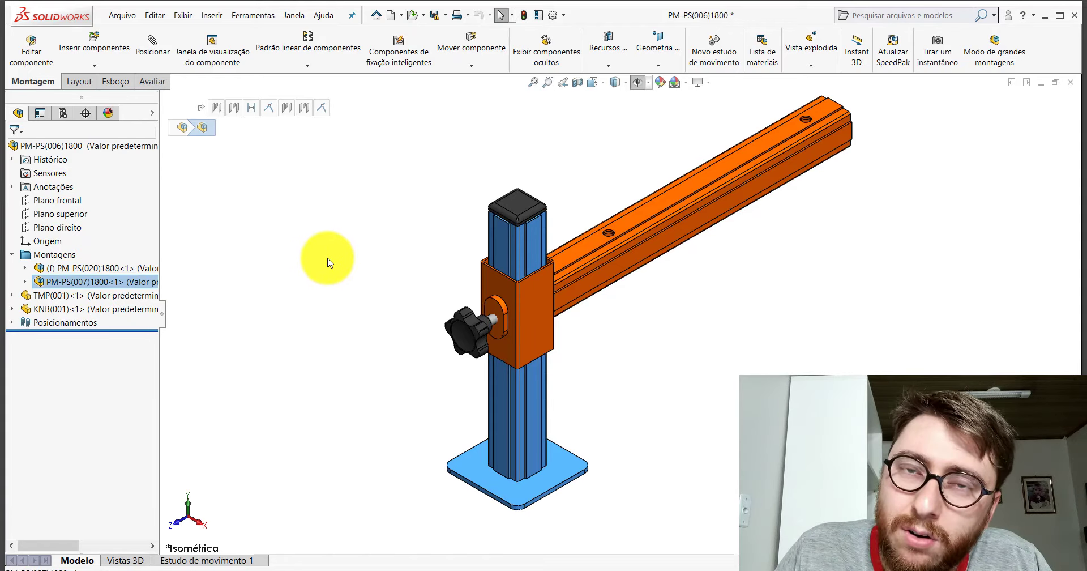
key("Escape")
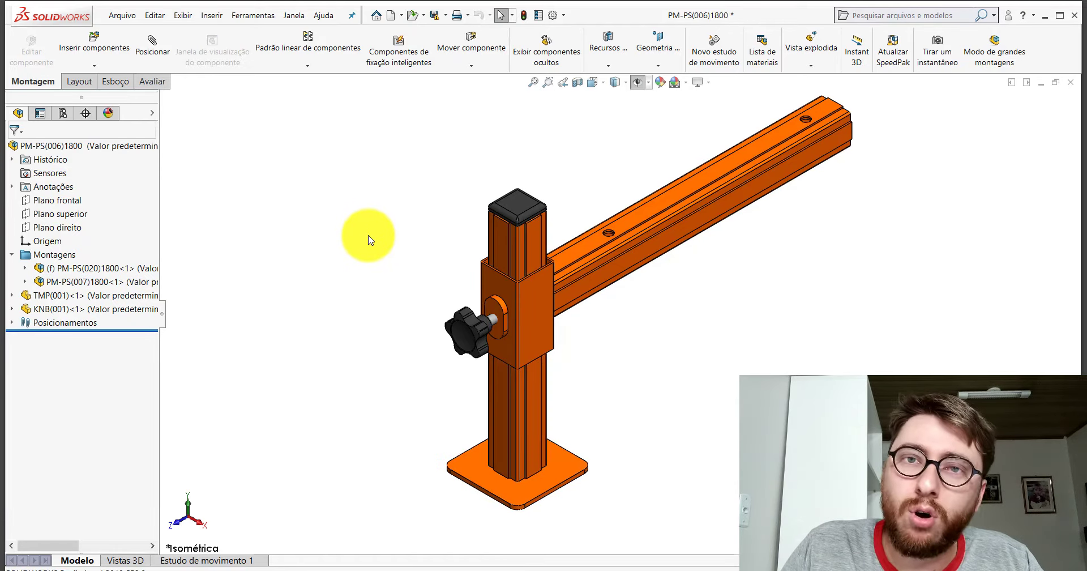
Highlight the TMP(001) end cap on top of the column, inspect it closely, and clear the selection.
left_click(516, 208)
left_click(68, 294)
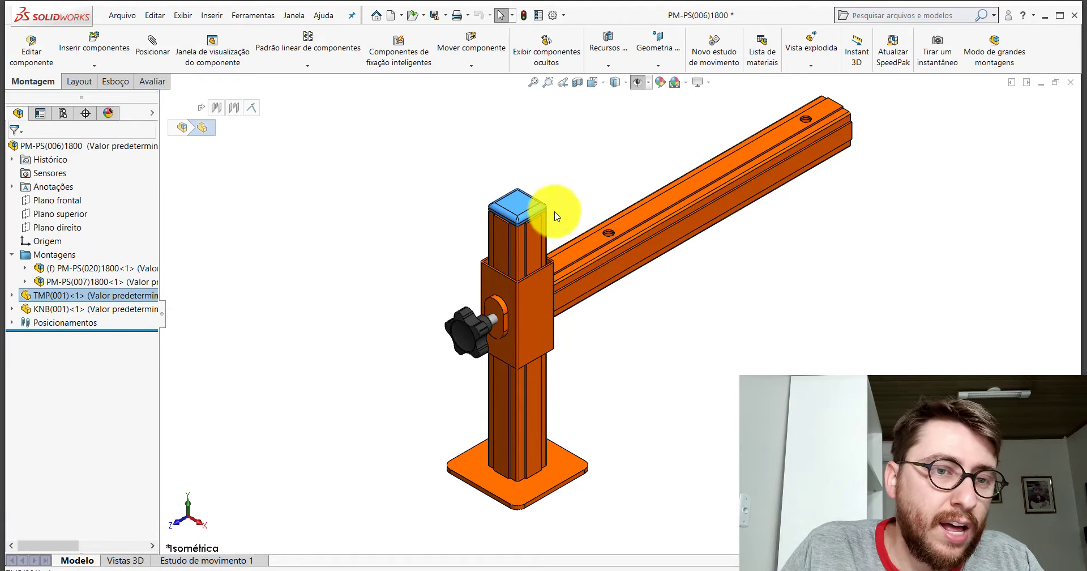
scroll(510, 195, "down", 4)
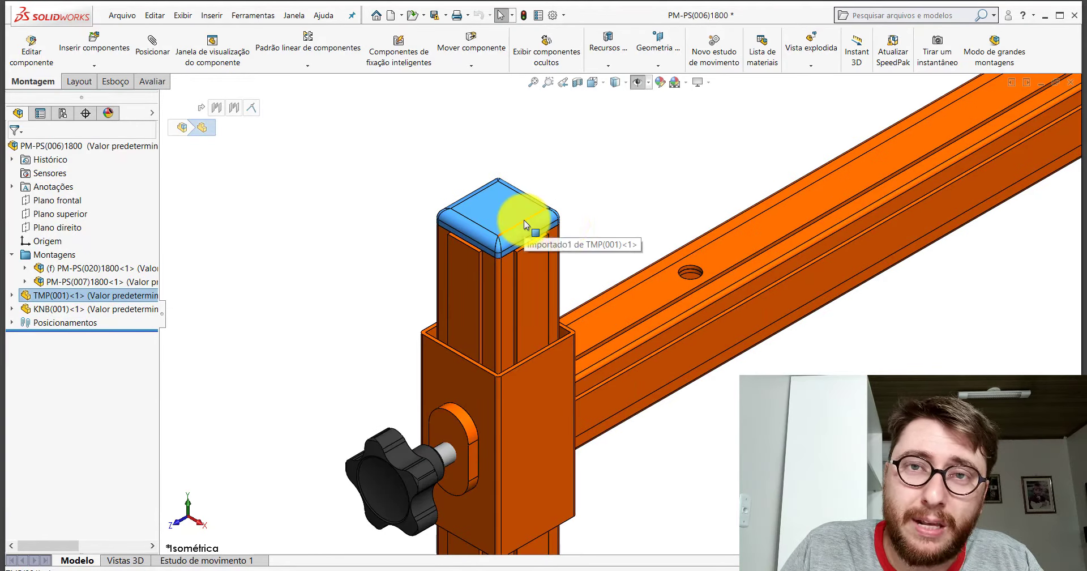
left_click(600, 170)
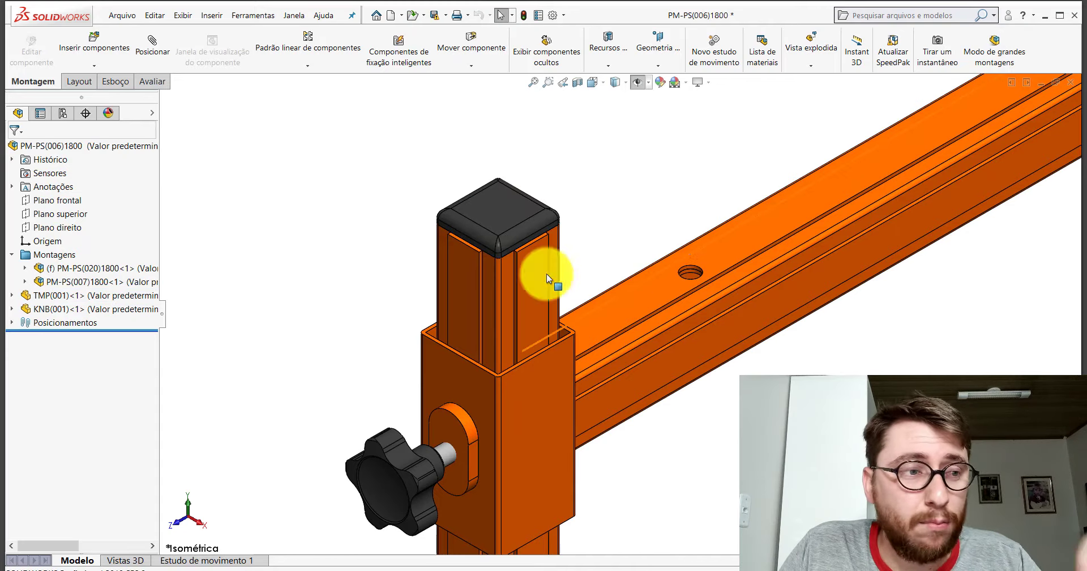
scroll(663, 283, "up", 5)
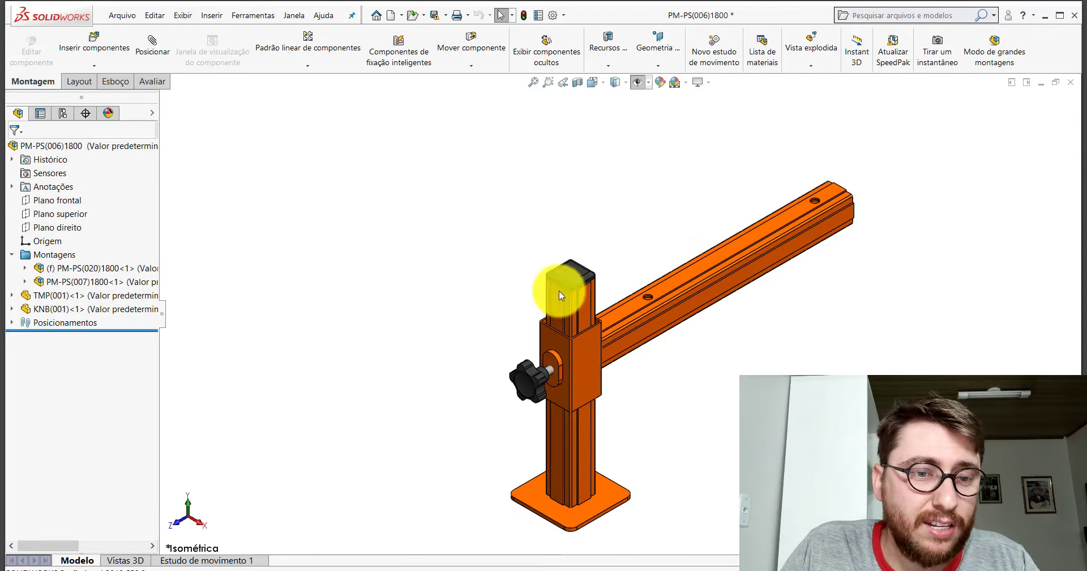
Highlight the KNB(001) knob on the column sleeve, inspect it closely, and clear the selection.
scroll(568, 388, "down", 6)
left_click(461, 344)
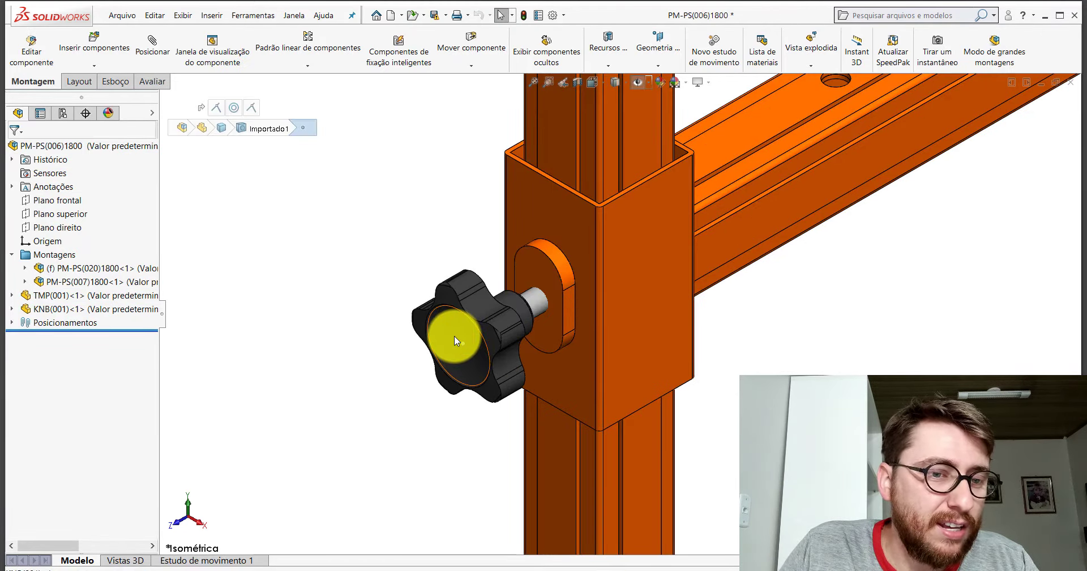
left_click(454, 335)
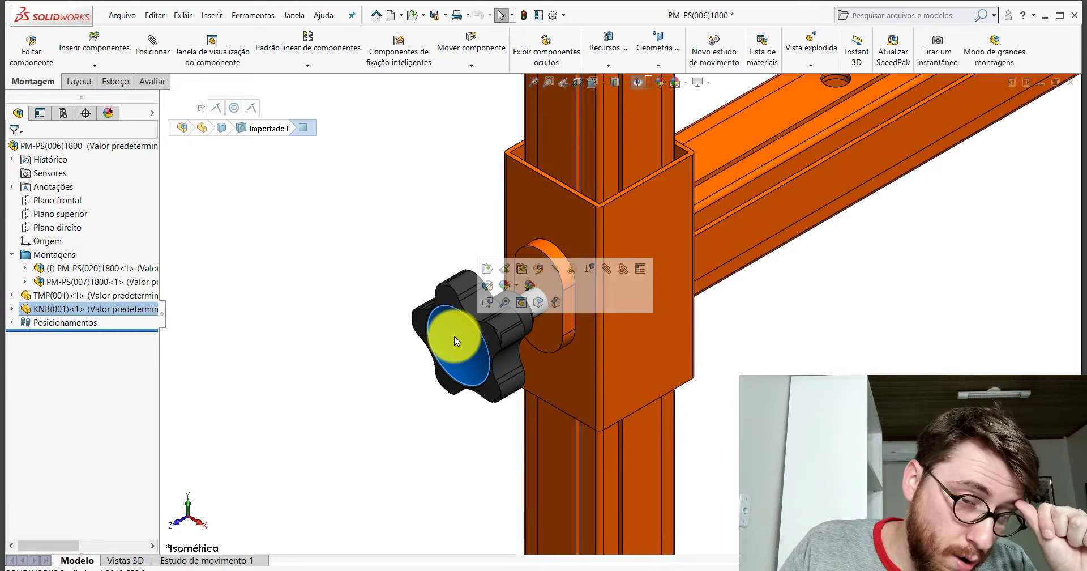
left_click(351, 243)
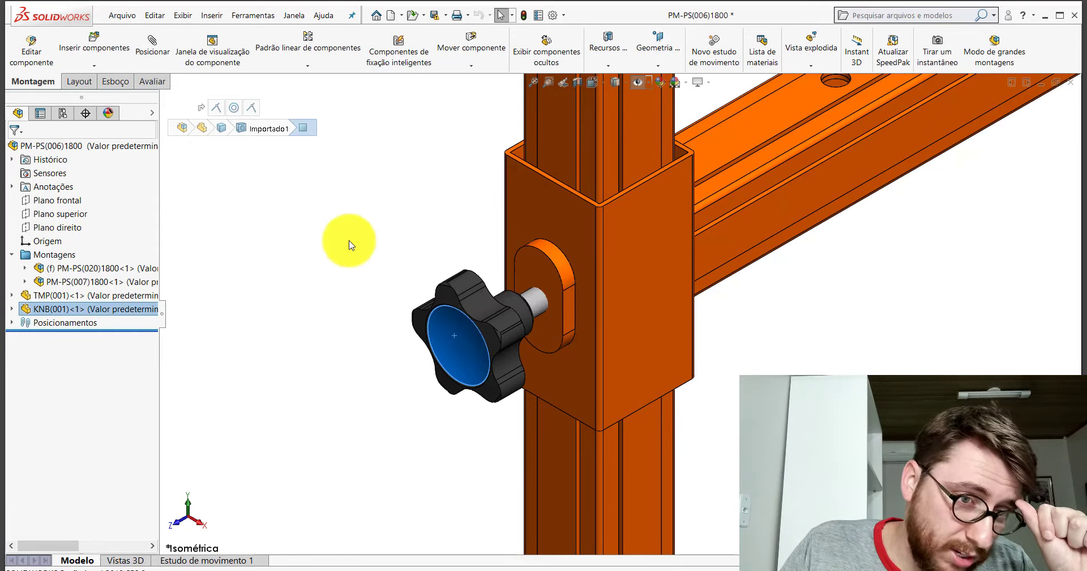
left_click(443, 334)
left_click(74, 310)
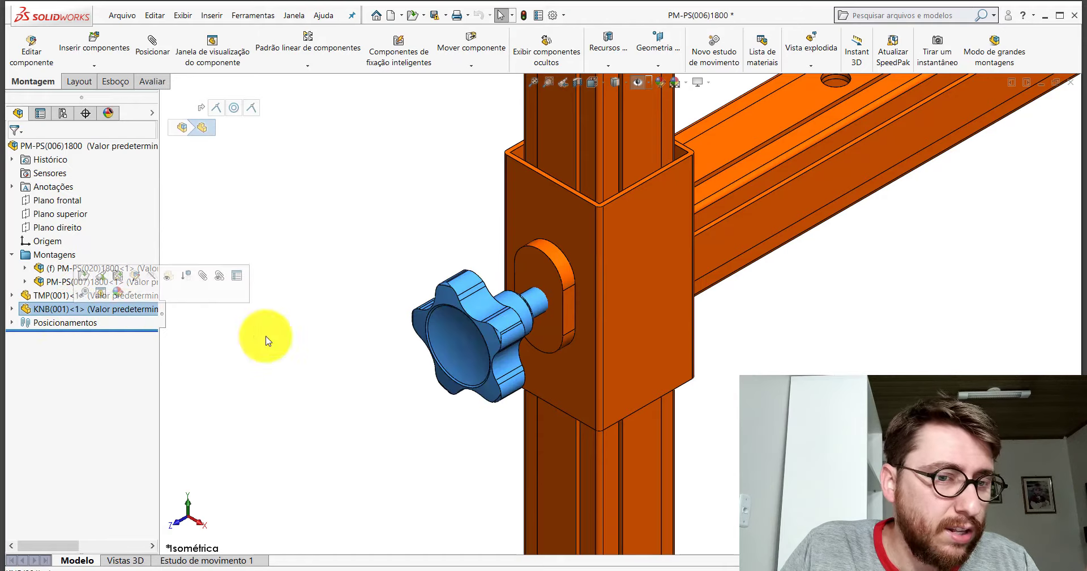
key("f")
left_click(480, 324)
scroll(651, 335, "up", 3)
scroll(561, 337, "down", 4)
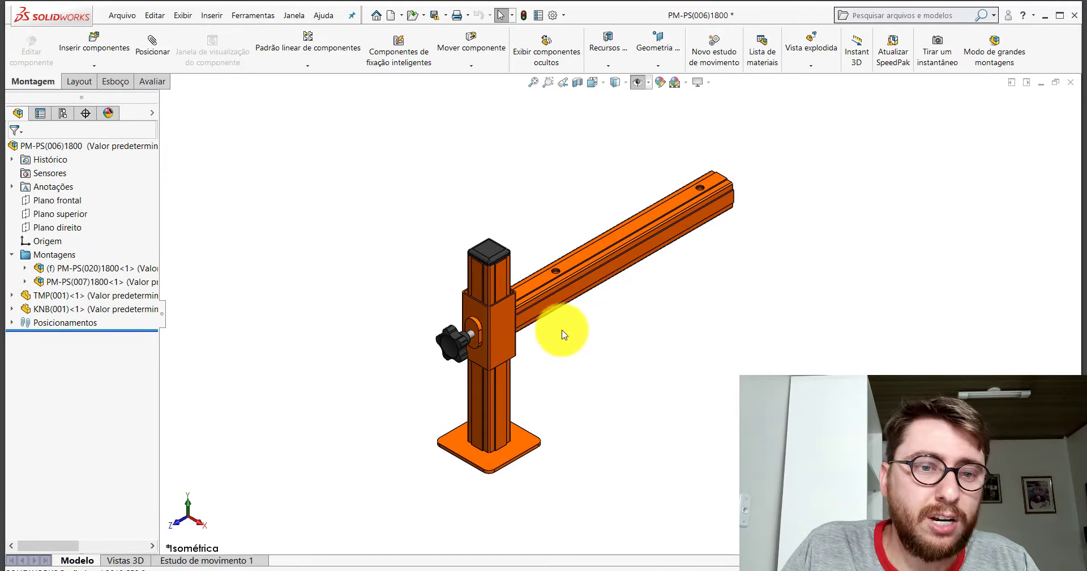
scroll(541, 364, "down", 2)
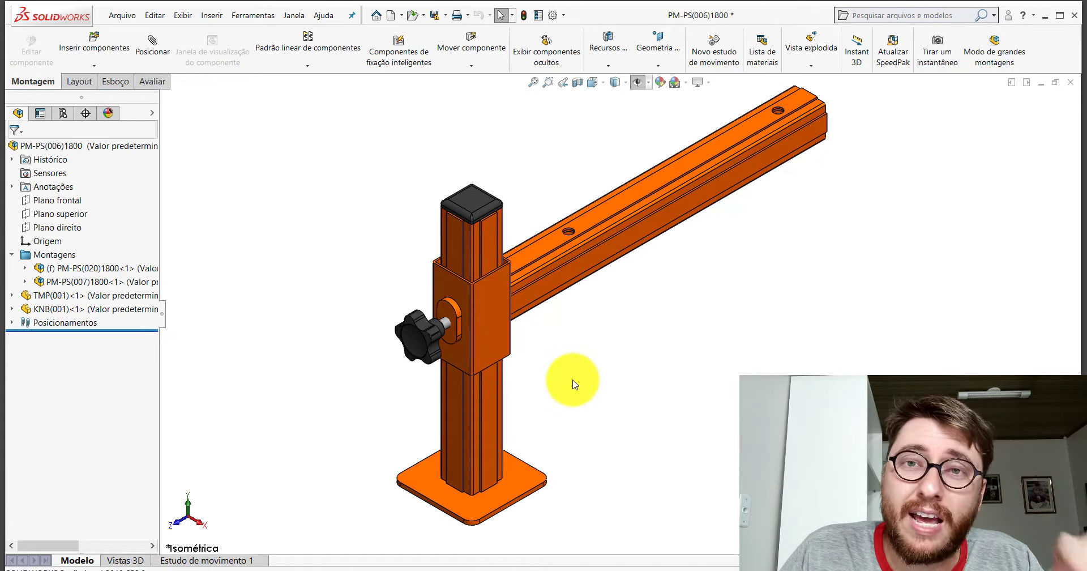
Highlight the PM-PS(020)1800 arm and PM-PS(007)1800 leg subassemblies in turn to compare their extents, and clear the selection.
left_click(79, 268)
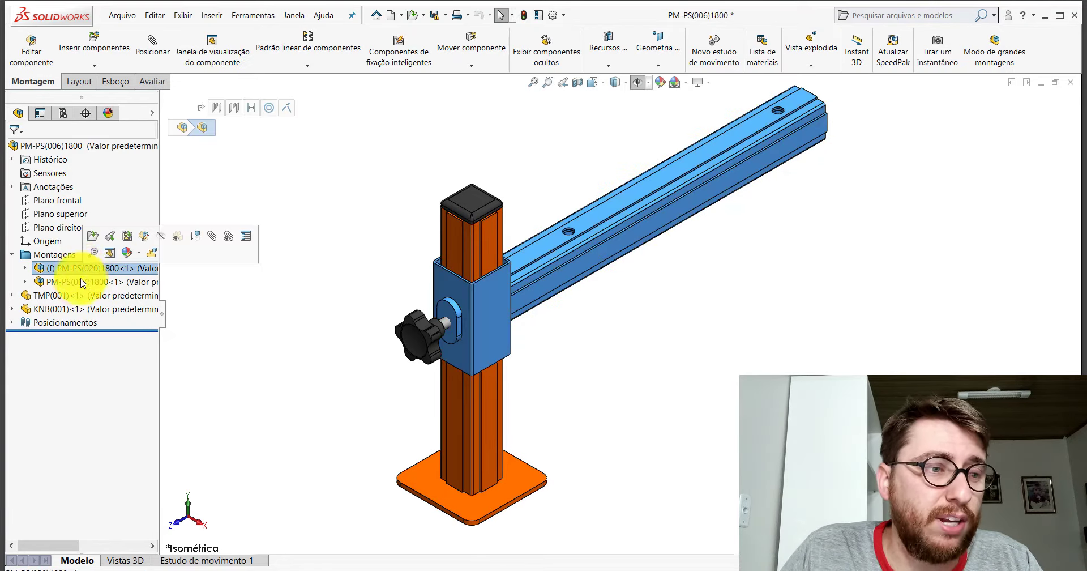
left_click(78, 282)
left_click(291, 334)
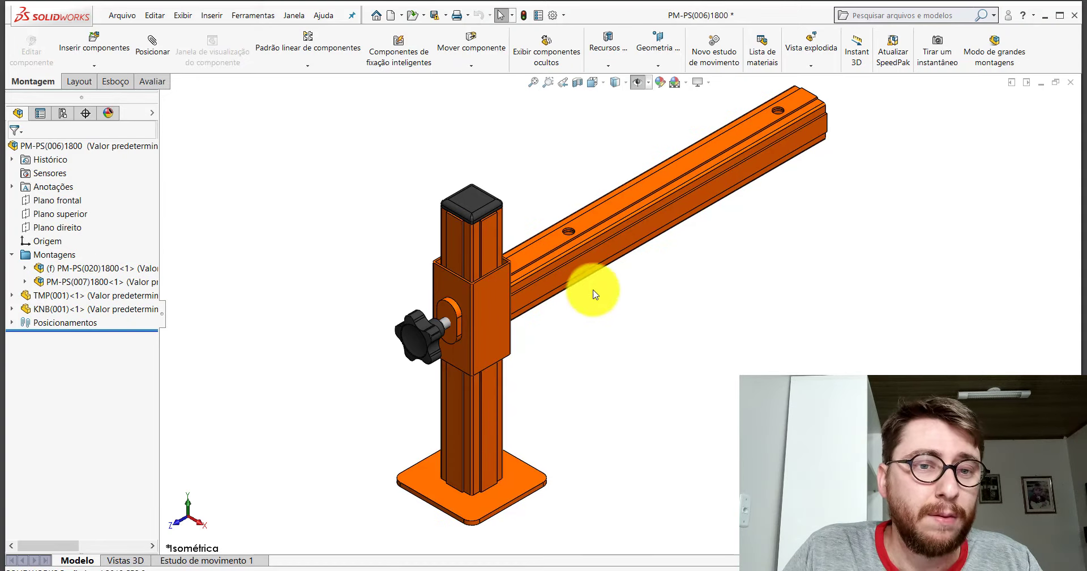
left_click(79, 268)
left_click(79, 281)
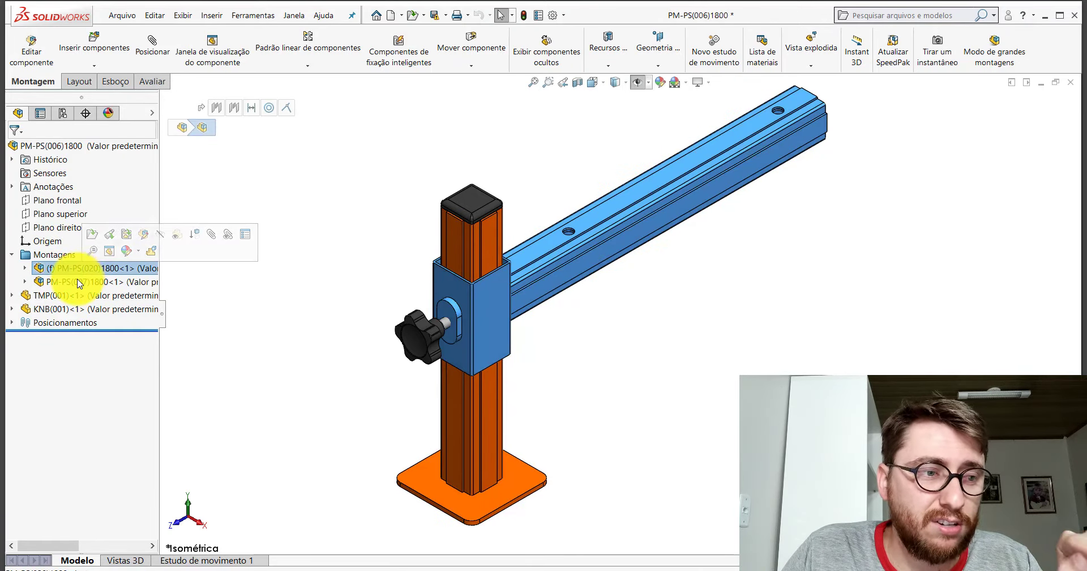
left_click(621, 315)
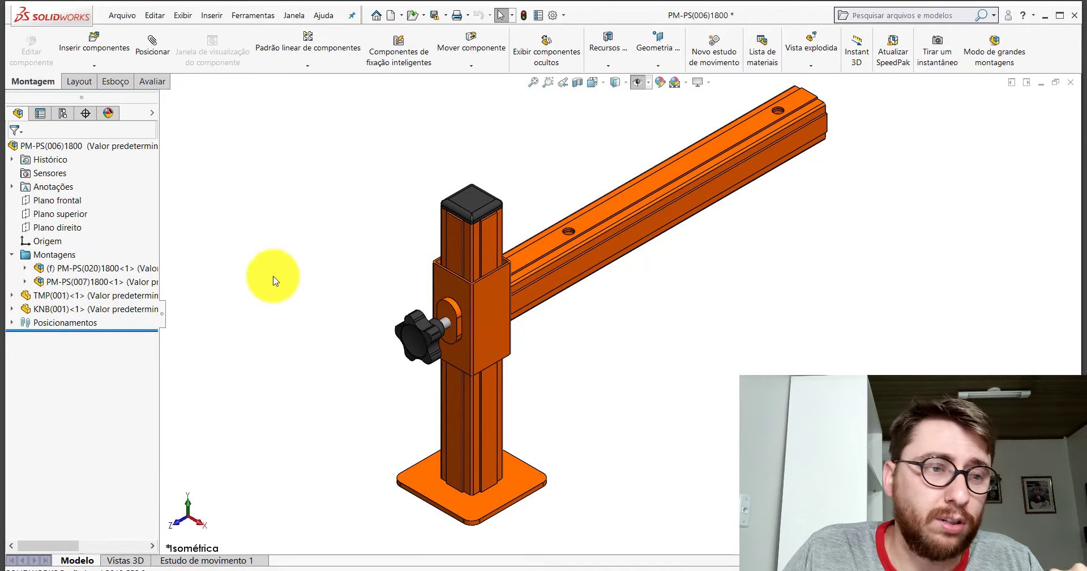
Close PM-PS(006)1800 and highlight each of its two instances within PM-PS(002)1800.
left_click(12, 255)
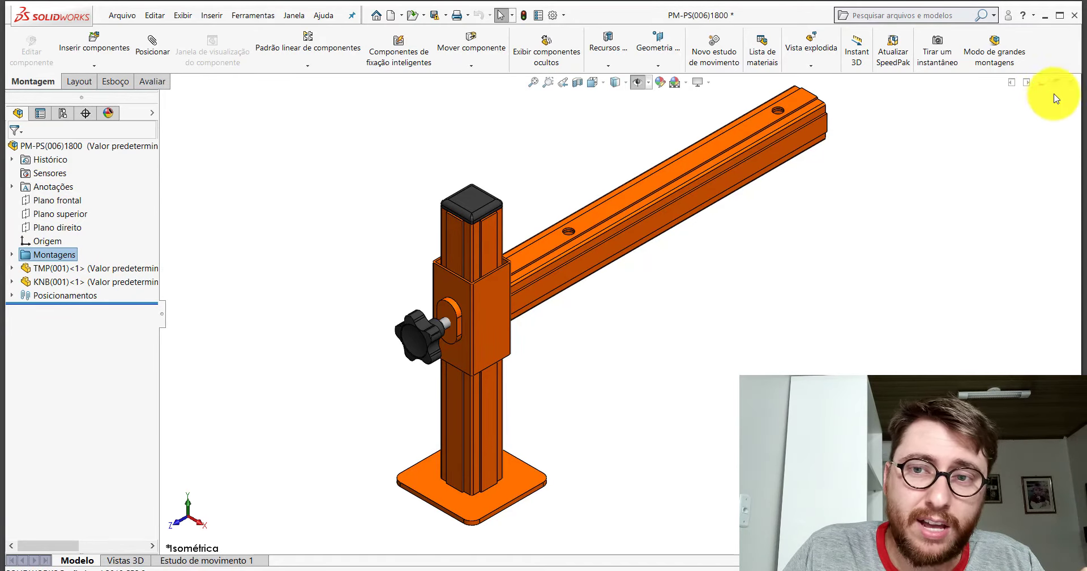
left_click(1069, 82)
left_click(260, 236)
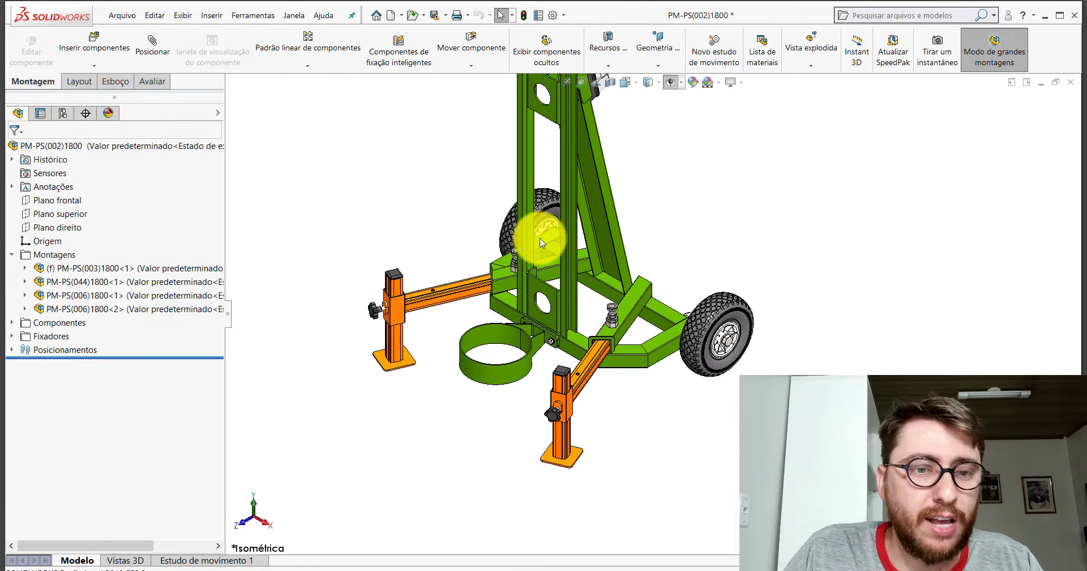
left_click(71, 295)
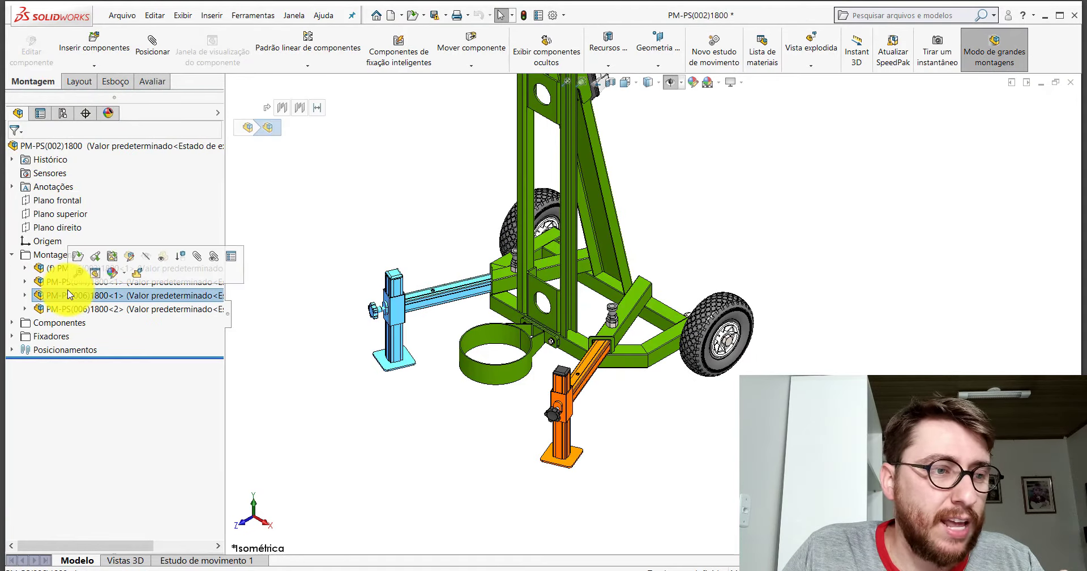
left_click(105, 310)
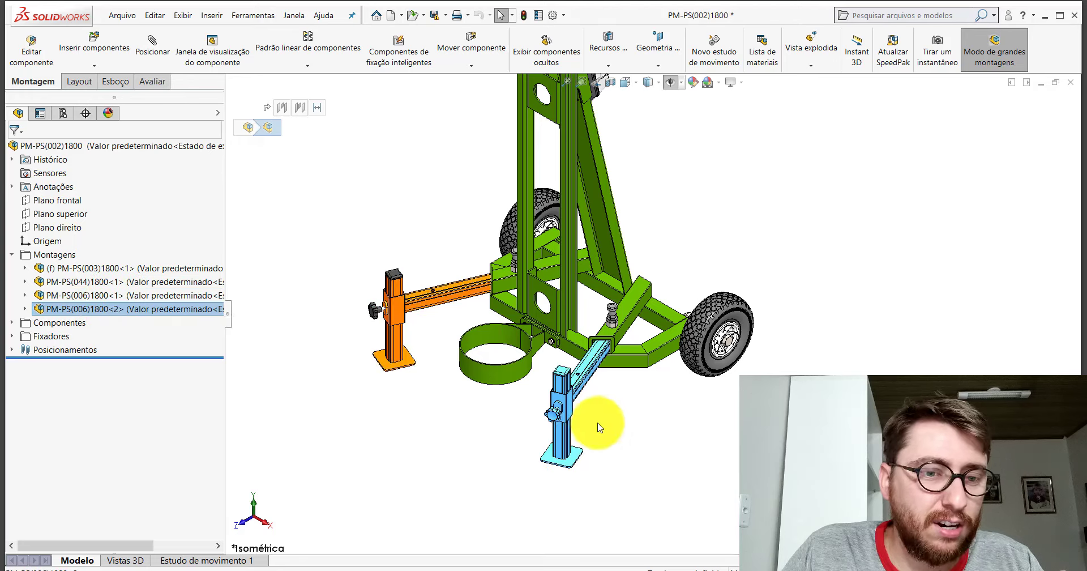
Expand the Componentes folder and highlight the GMN(001) winch, examining how it mounts on the tower.
left_click(12, 324)
scroll(563, 255, "up", 5)
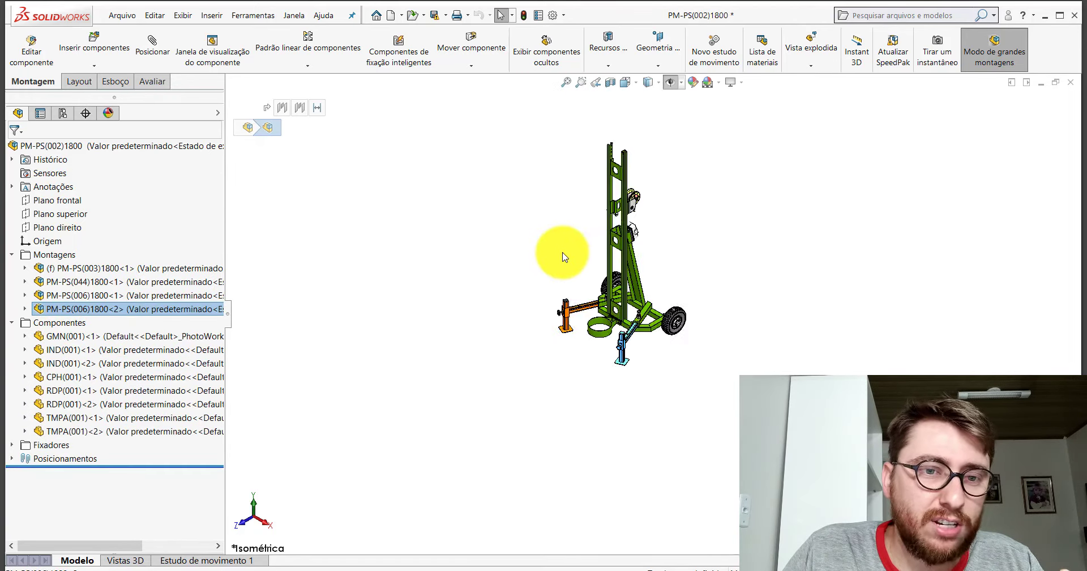
left_click(648, 266)
scroll(648, 266, "down", 4)
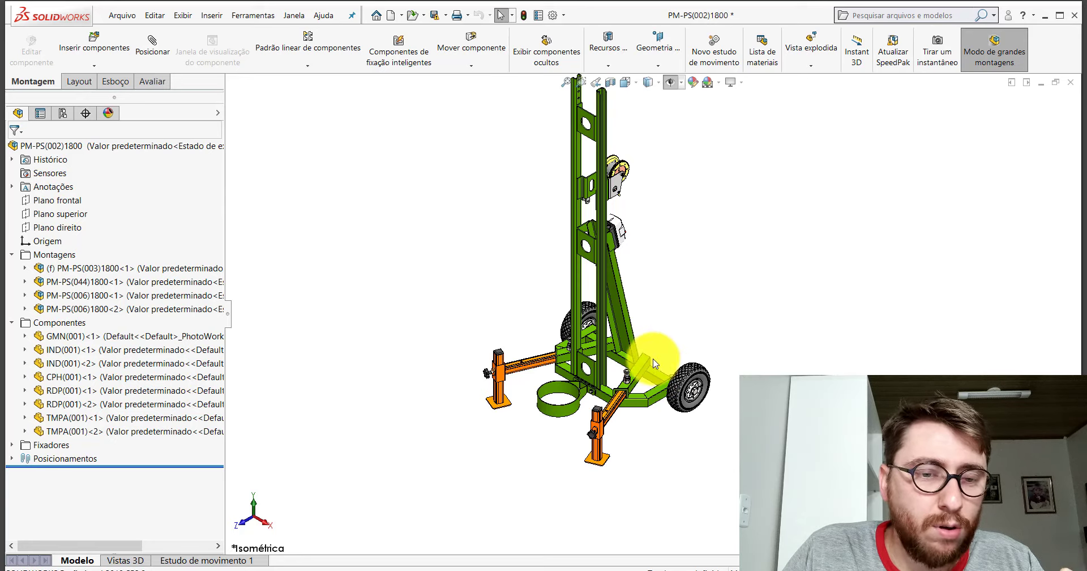
left_click(68, 336)
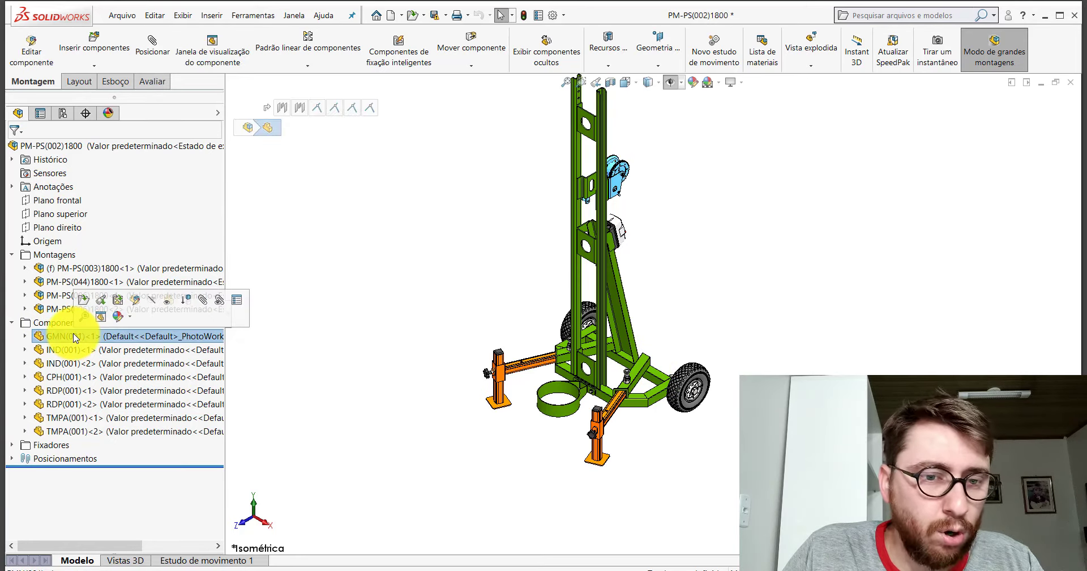
scroll(589, 198, "down", 4)
scroll(588, 209, "down", 3)
middle_click_drag(606, 230, 730, 212)
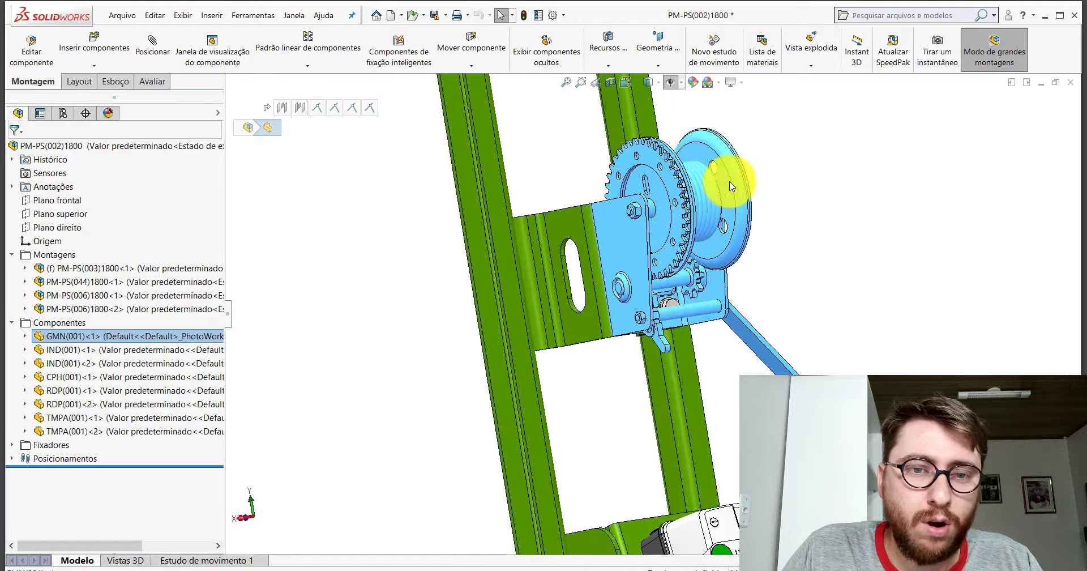
middle_click_drag(643, 243, 539, 214)
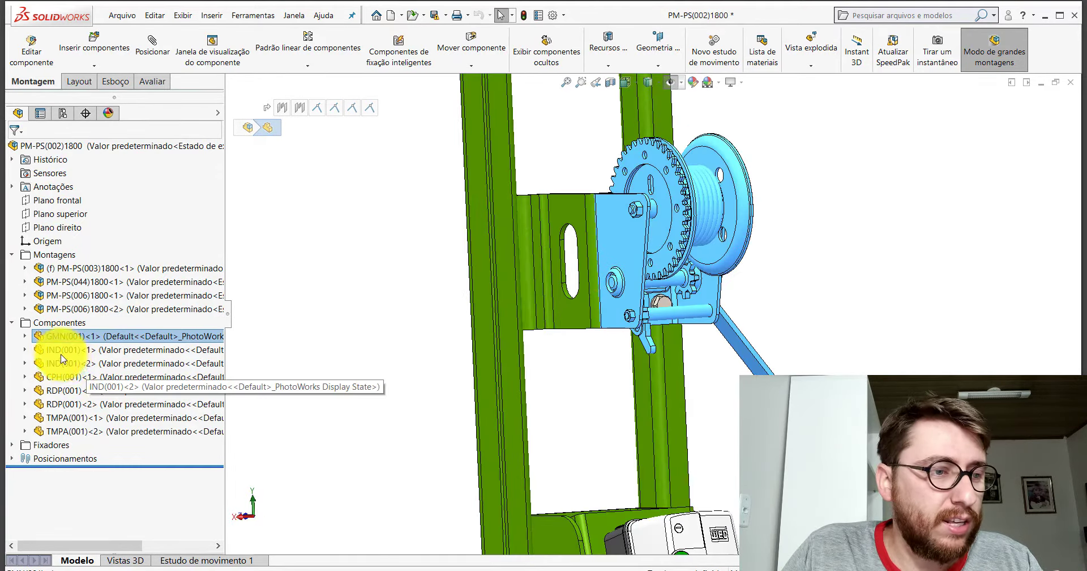
Highlight the first IND(001) indexing plunger and examine how it engages the outrigger arm inside the frame tube.
left_click(85, 349)
scroll(651, 338, "up", 10)
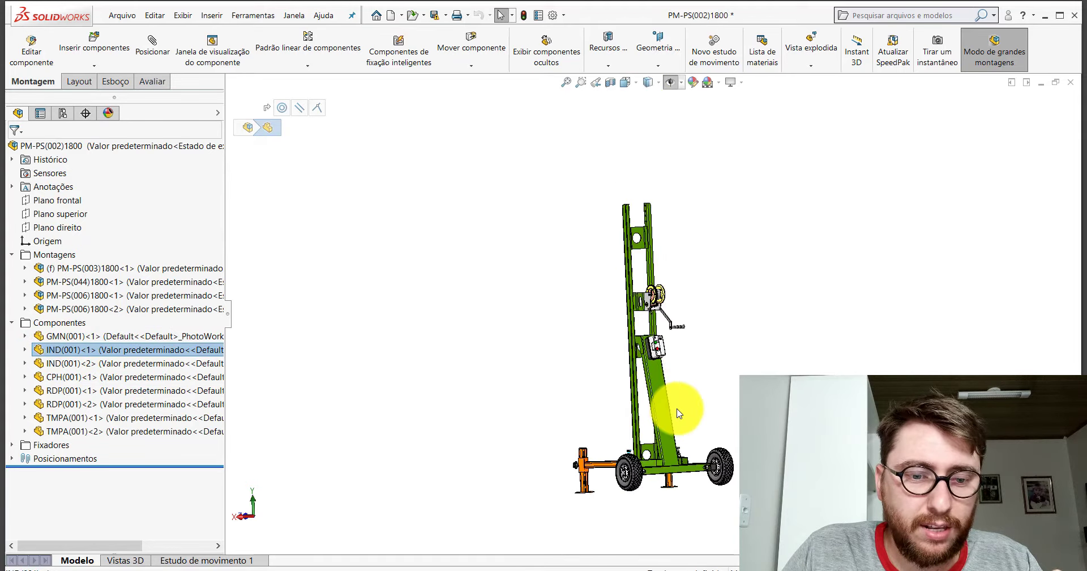
scroll(649, 412, "down", 5)
middle_click_drag(650, 397, 745, 456)
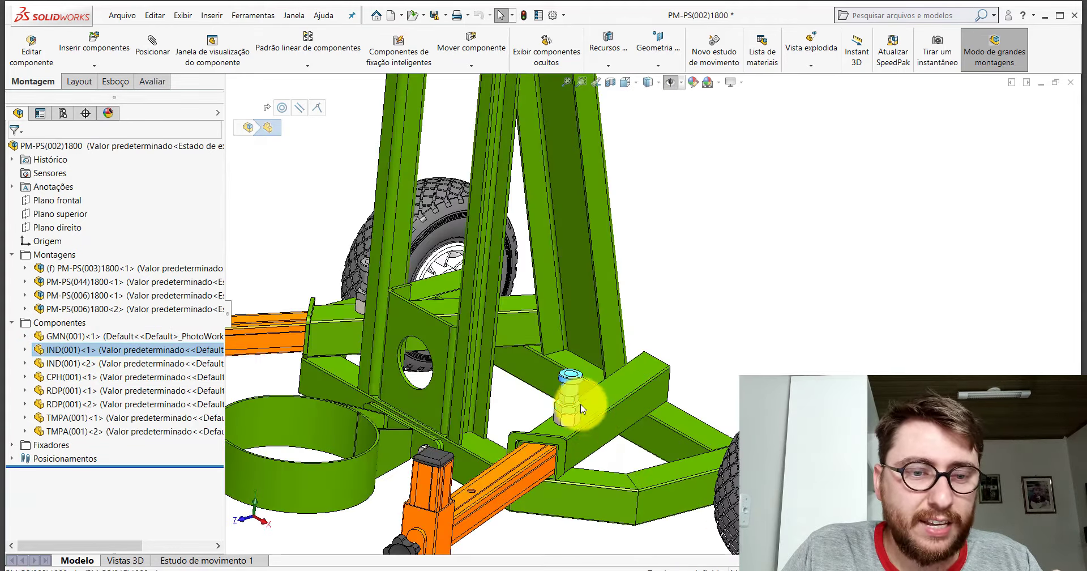
scroll(589, 385, "down", 5)
scroll(593, 374, "down", 3)
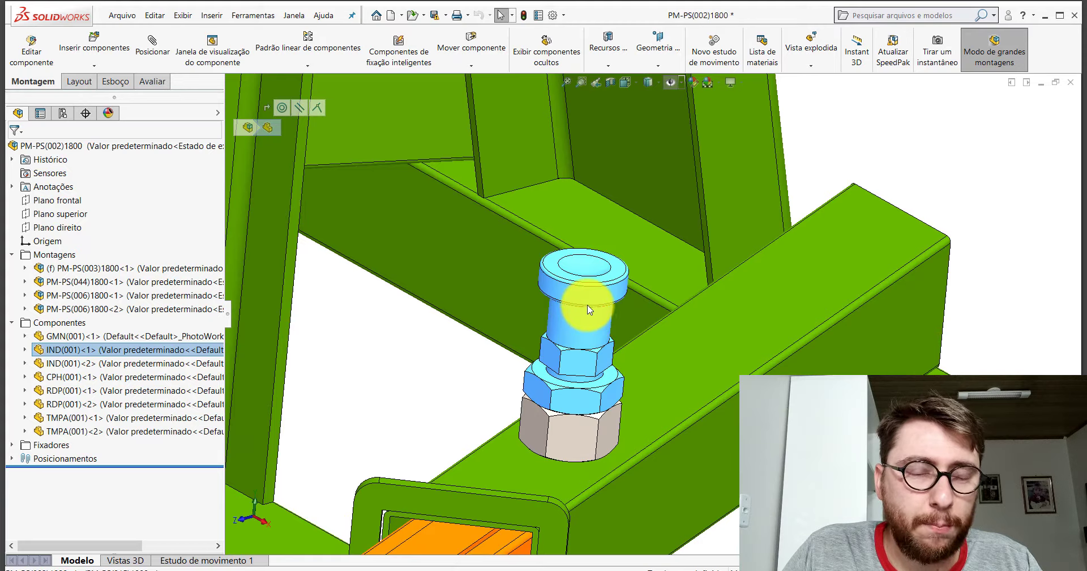
middle_click_drag(606, 310, 631, 311)
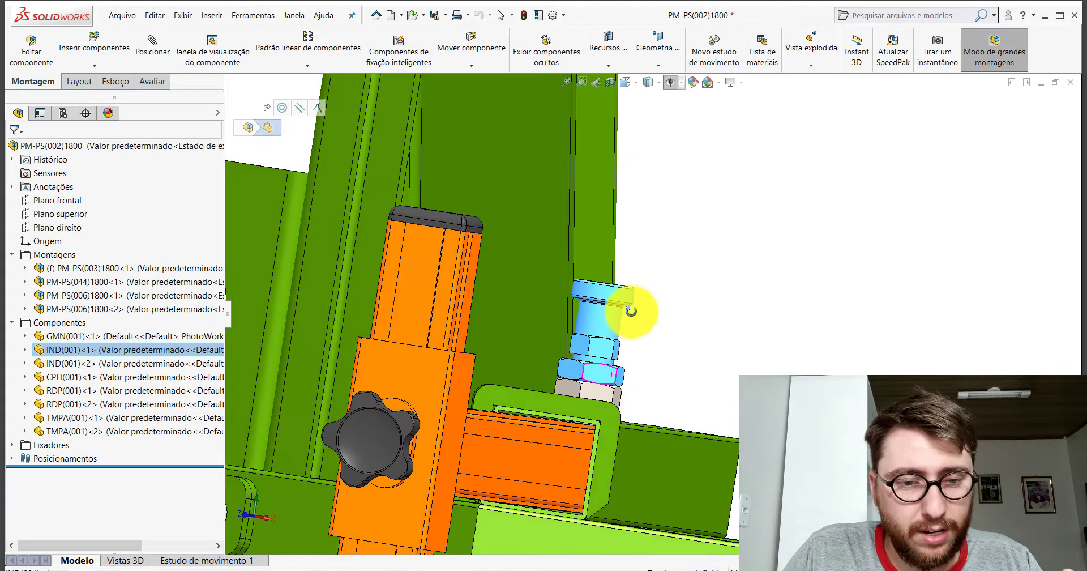
scroll(588, 379, "down", 6)
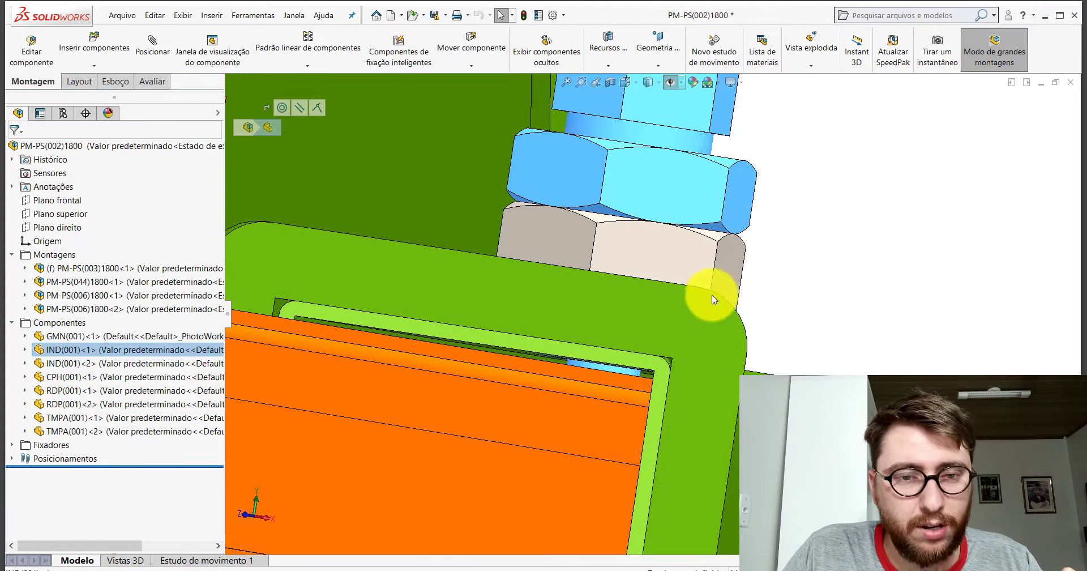
scroll(660, 213, "up", 10)
scroll(623, 384, "down", 3)
scroll(624, 384, "up", 2)
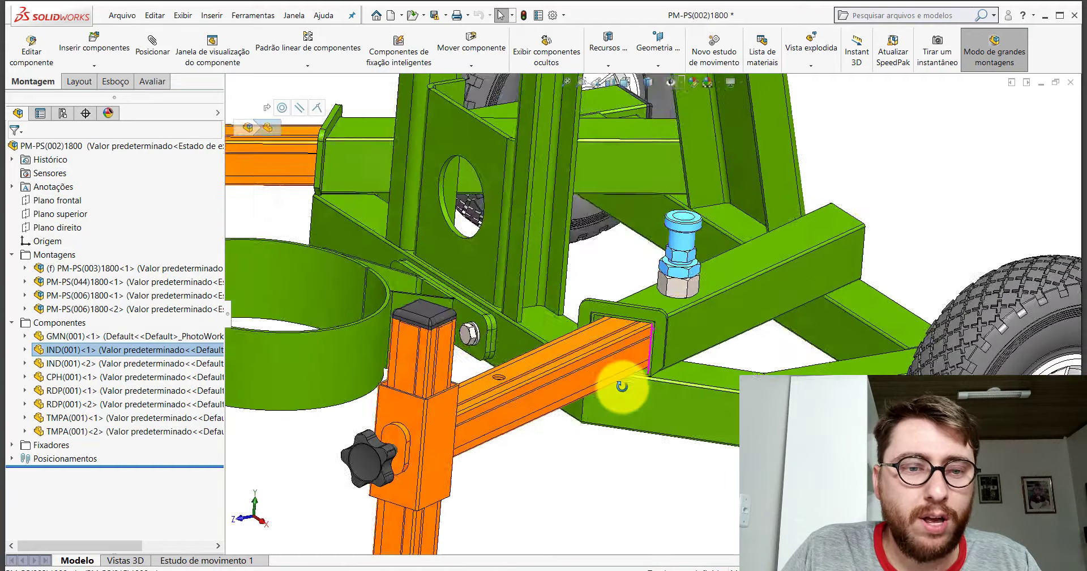
scroll(696, 298, "up", 4)
scroll(661, 319, "down", 6)
scroll(638, 315, "up", 2)
scroll(655, 262, "up", 5)
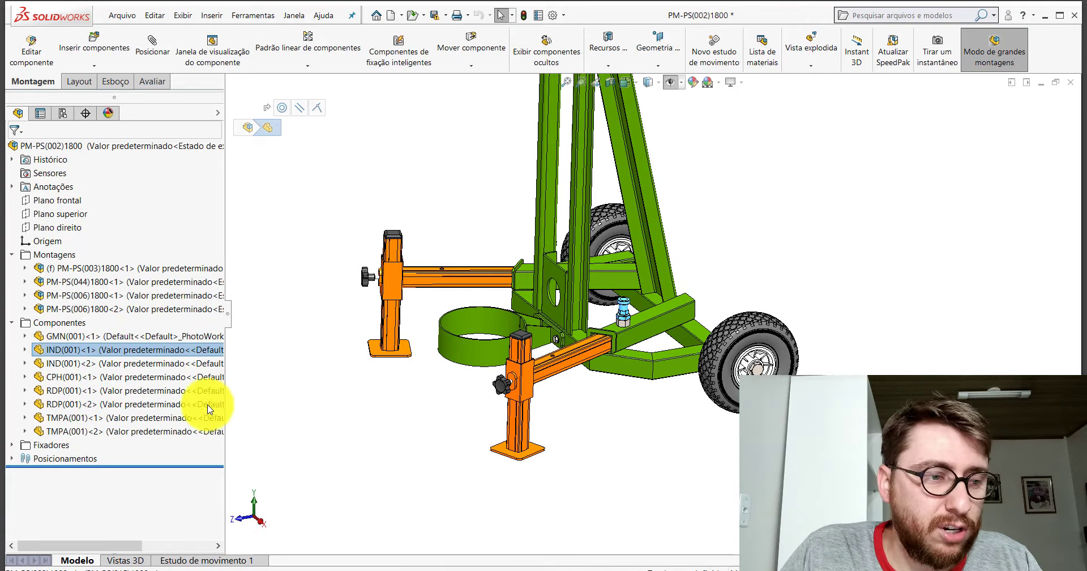
Highlight the two RDP(001) wheels in turn to check their positions on the frame.
left_click(751, 348)
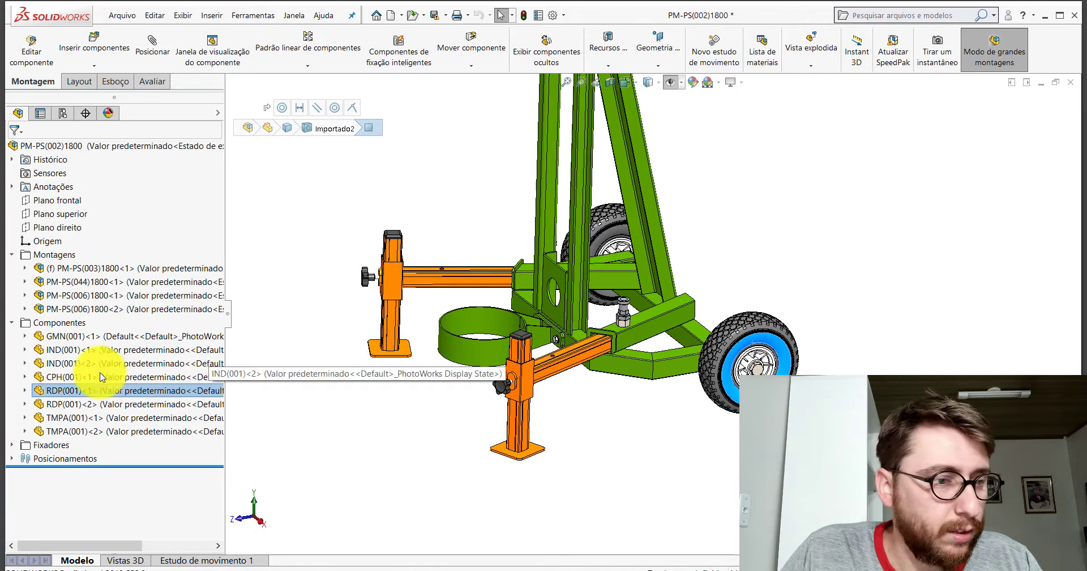
left_click(142, 388)
left_click(75, 403)
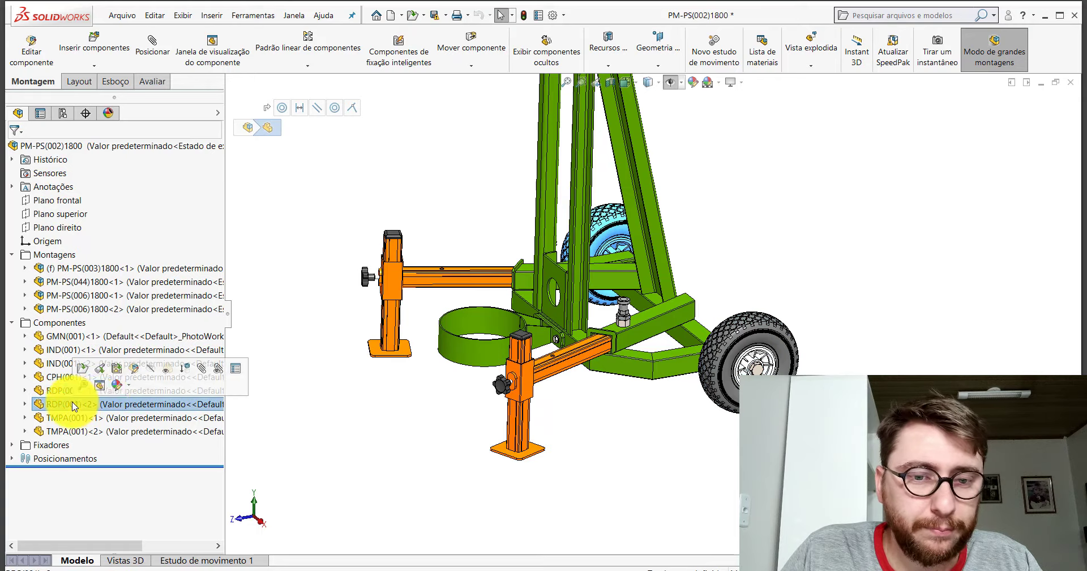
scroll(707, 309, "up", 2)
scroll(668, 351, "down", 5)
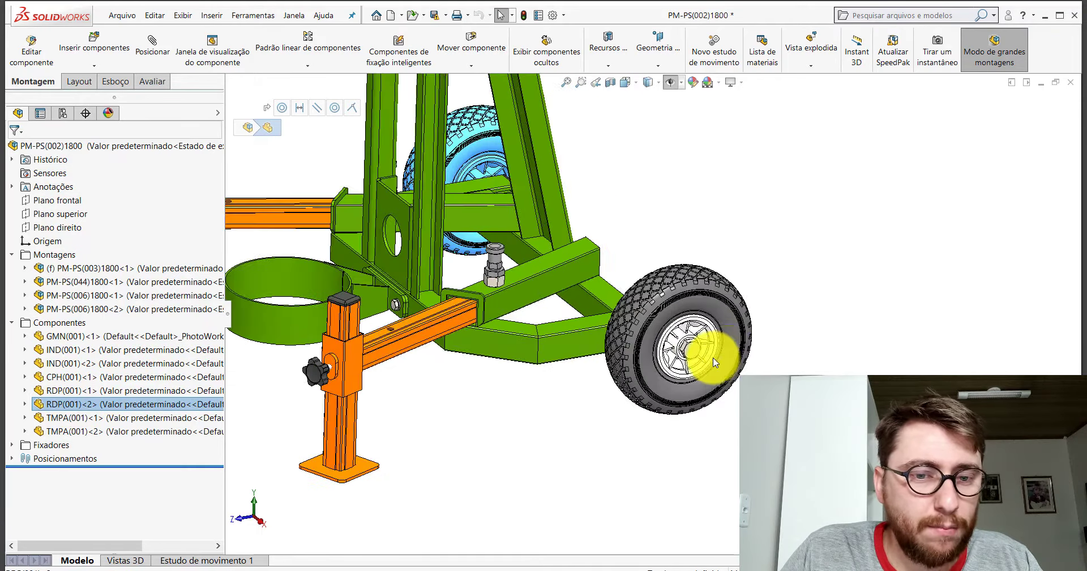
Highlight everything in the Fixadores folder and examine the fasteners around the wheel axles, frame and winch.
left_click(35, 445)
scroll(708, 351, "down", 5)
middle_click_drag(587, 291, 406, 321)
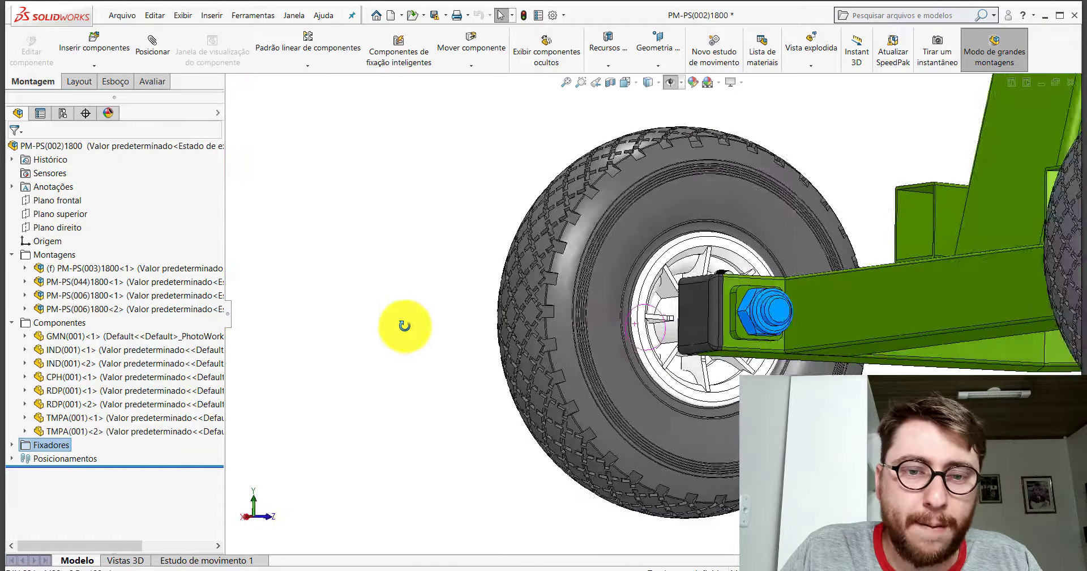
scroll(728, 359, "up", 6)
scroll(765, 127, "down", 6)
middle_click_drag(636, 363, 487, 300)
scroll(628, 466, "down", 4)
middle_click_drag(675, 454, 701, 225)
scroll(662, 308, "up", 3)
middle_click_drag(690, 353, 813, 252)
scroll(793, 244, "up", 6)
scroll(688, 186, "down", 2)
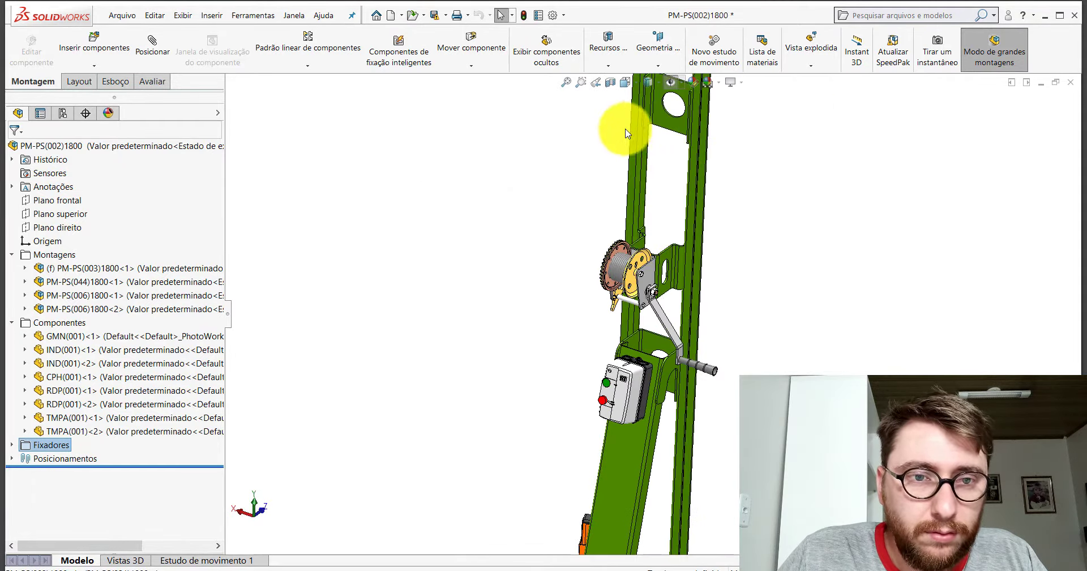
Collapse the Componentes and Montagens folders, highlight all subassemblies grouped under Montagens in isometric view, and clear the selection.
left_click(625, 83)
left_click(687, 116)
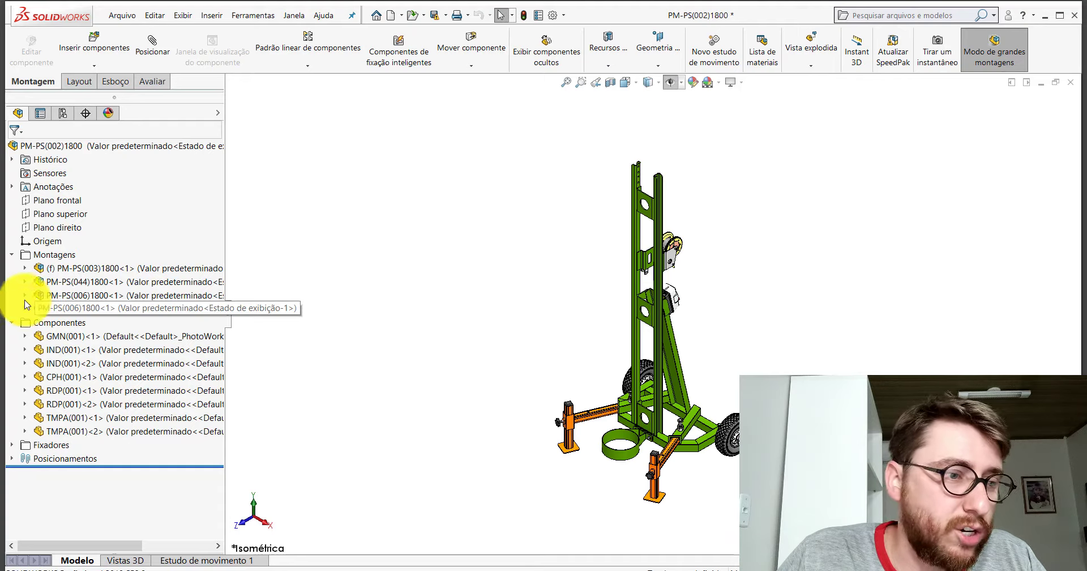
left_click(13, 322)
left_click(11, 254)
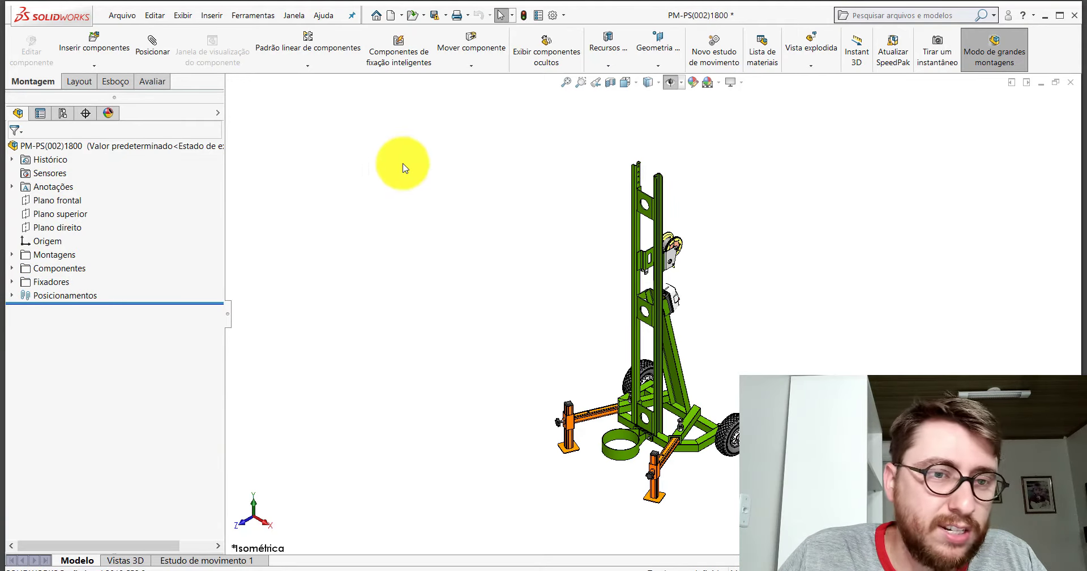
left_click(53, 255)
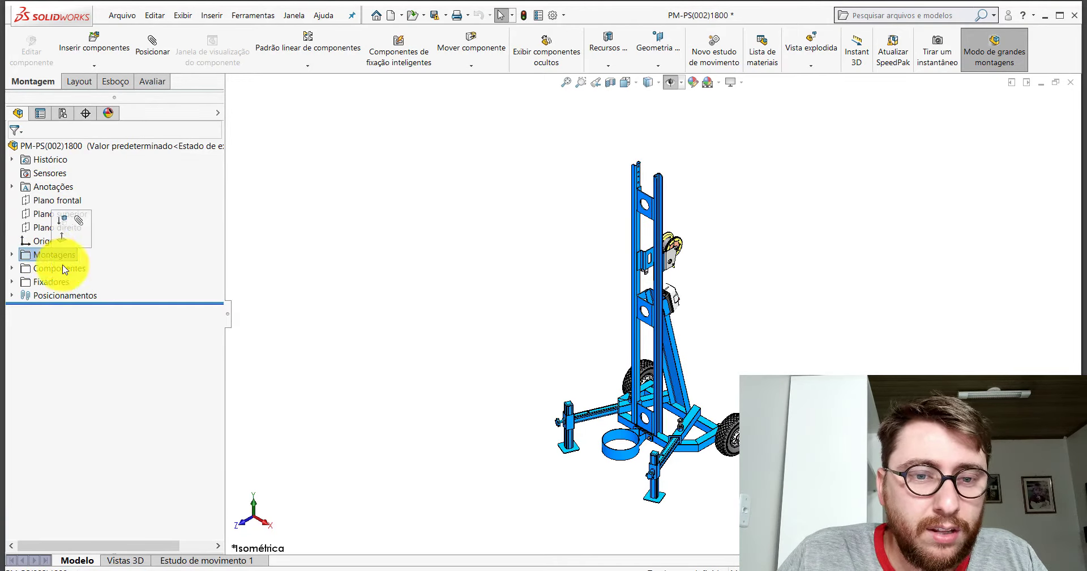
left_click(808, 307)
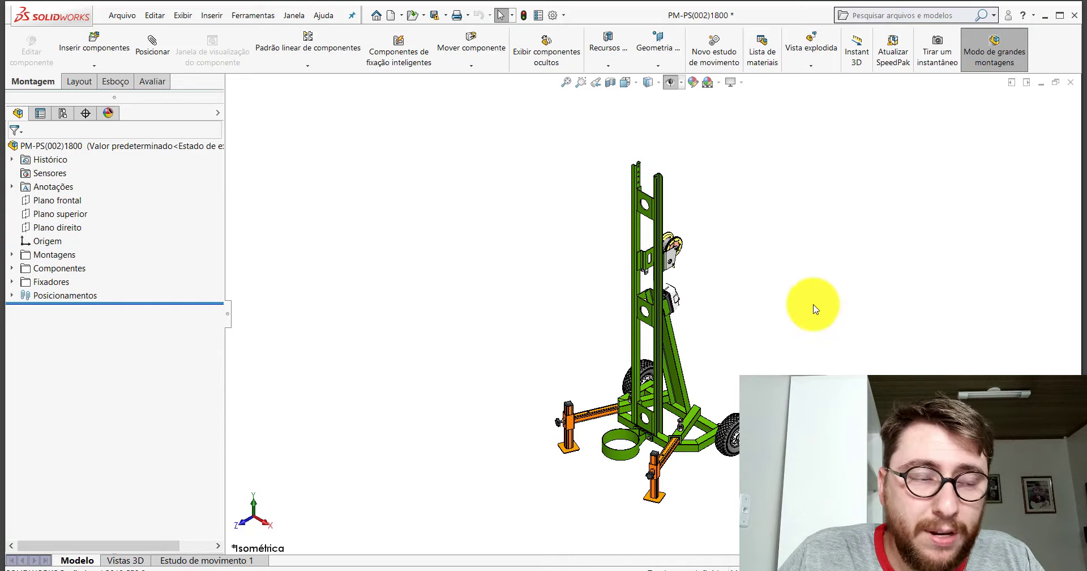
Expand the Montagens folder of PM-PS(002)1800 and highlight its PM-PS(003)1800 and PM-PS(044)1800 subassemblies in turn.
left_click(15, 256)
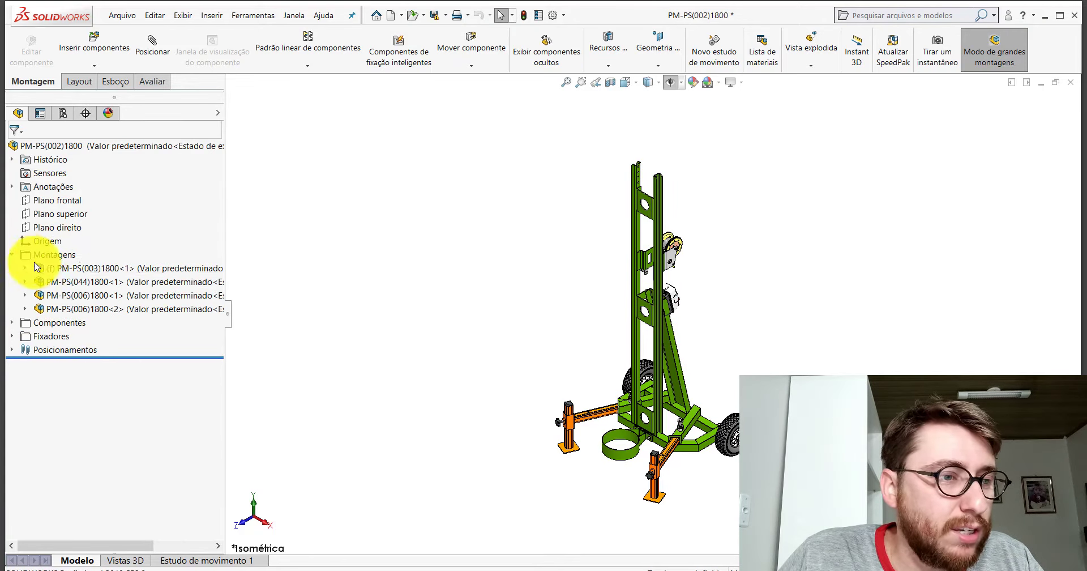
left_click(88, 270)
left_click(82, 284)
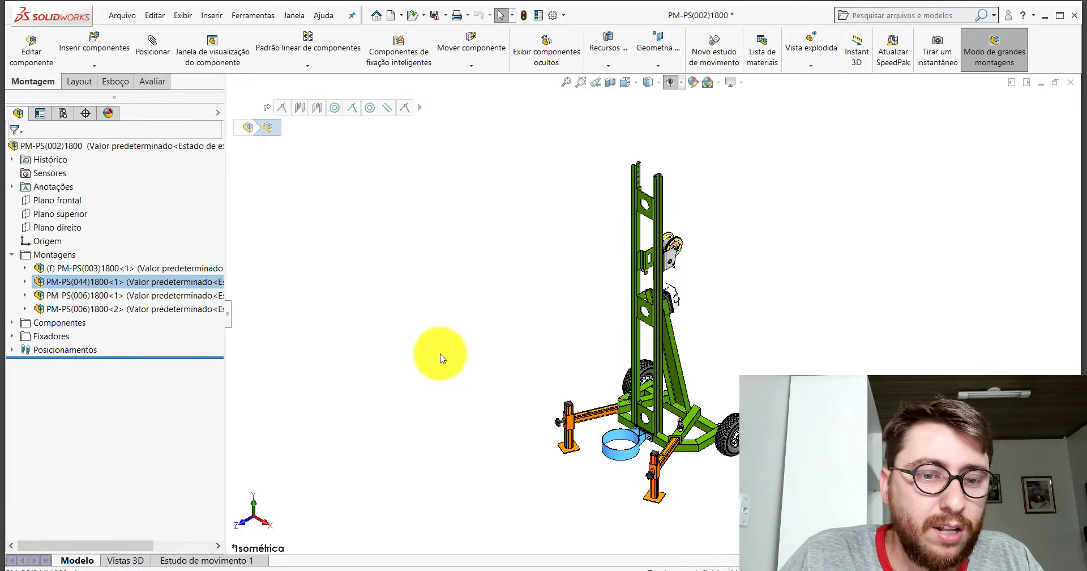
left_click(460, 352)
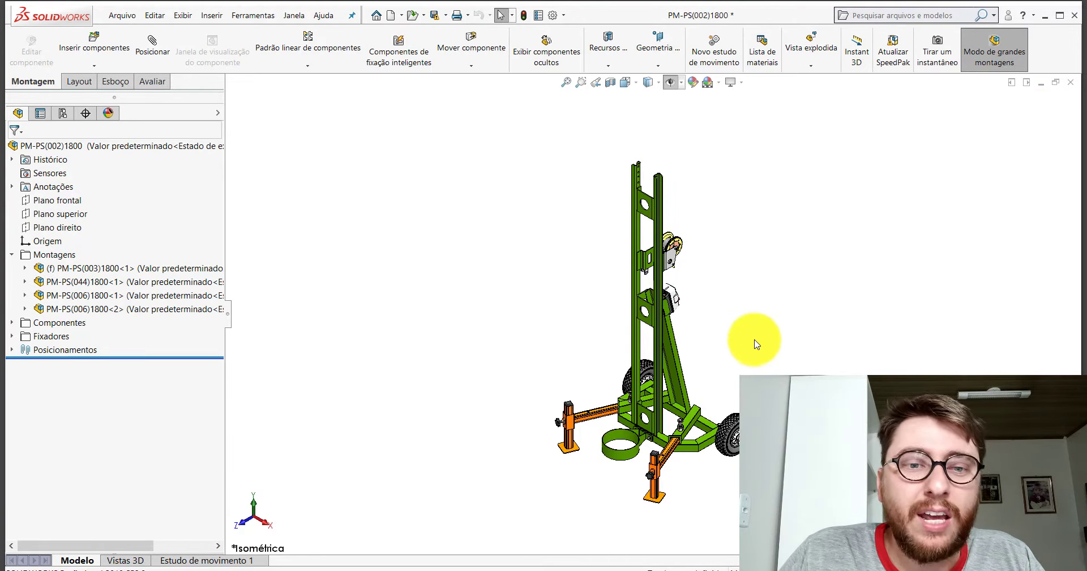
scroll(756, 344, "down", 2)
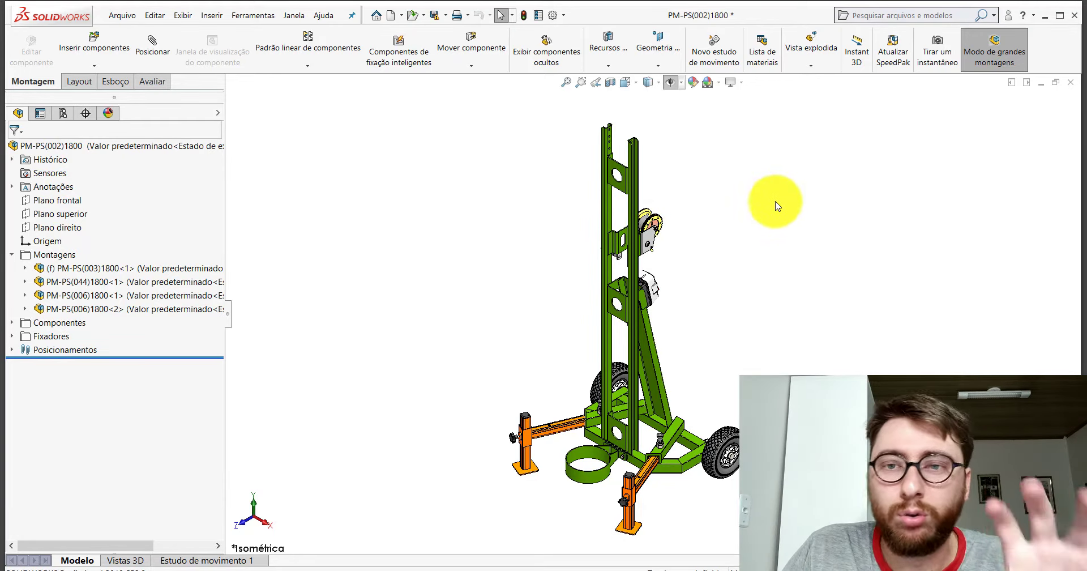
Close PM-PS(002)1800 keeping all modified documents, and collapse the Montagens folder of PM-PS(001)1800.
left_click(1070, 83)
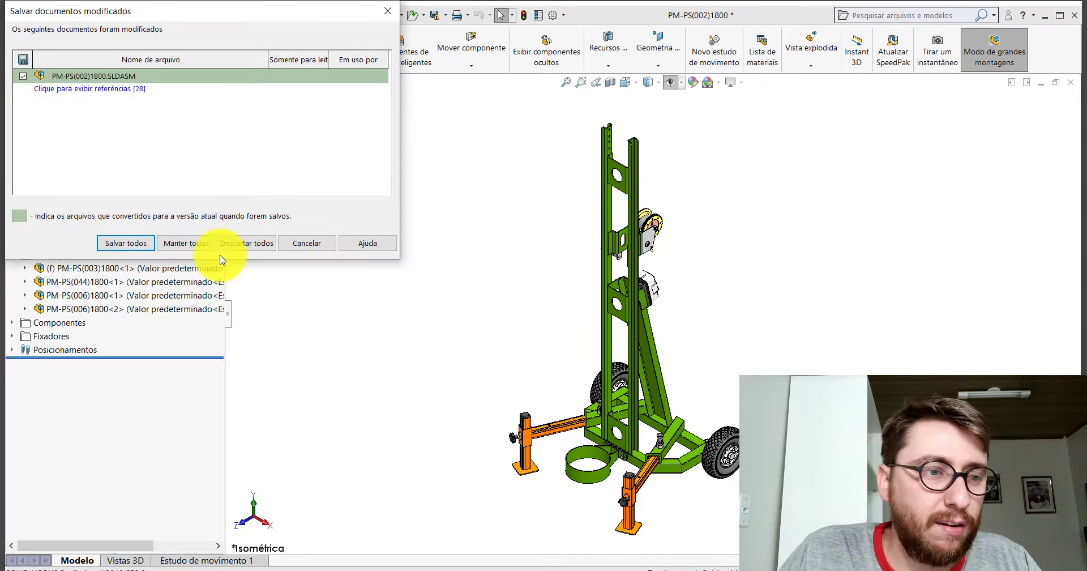
left_click(184, 243)
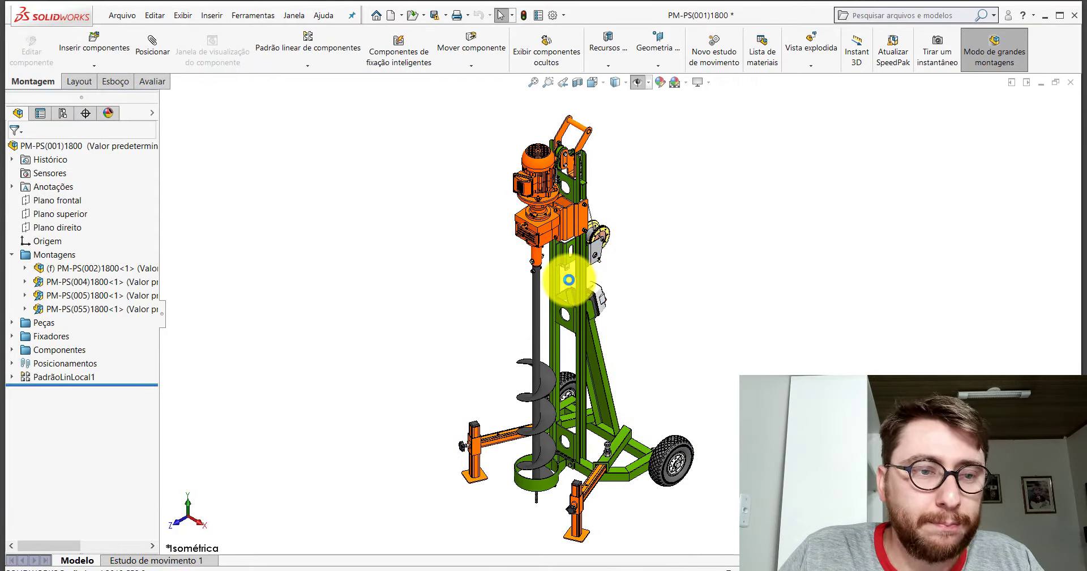
left_click(13, 255)
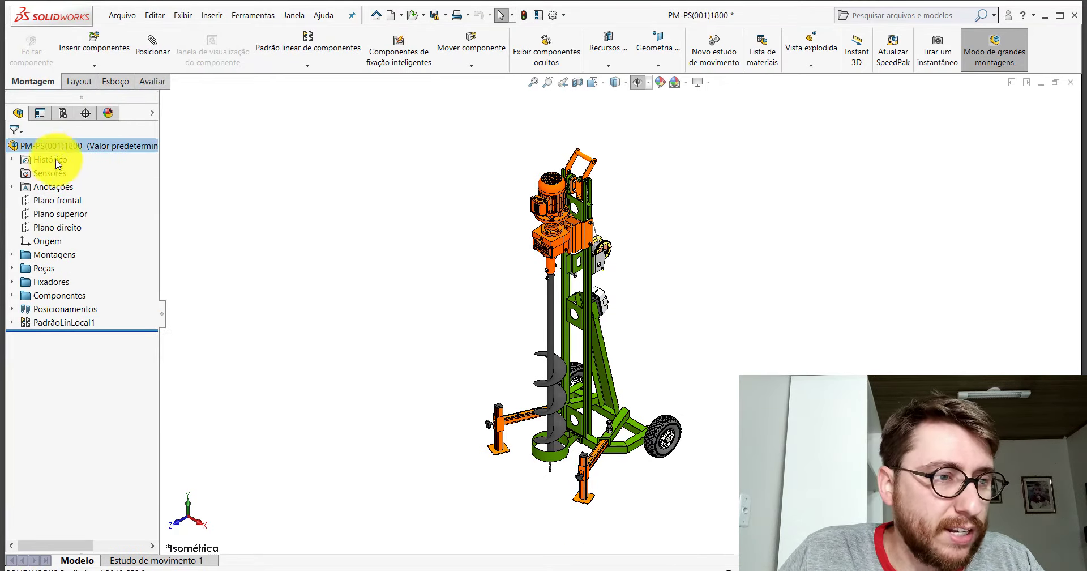
Highlight PM-PS(002)1800 inside the main assembly's Montagens folder, clear the selection and collapse the folder.
left_click(13, 255)
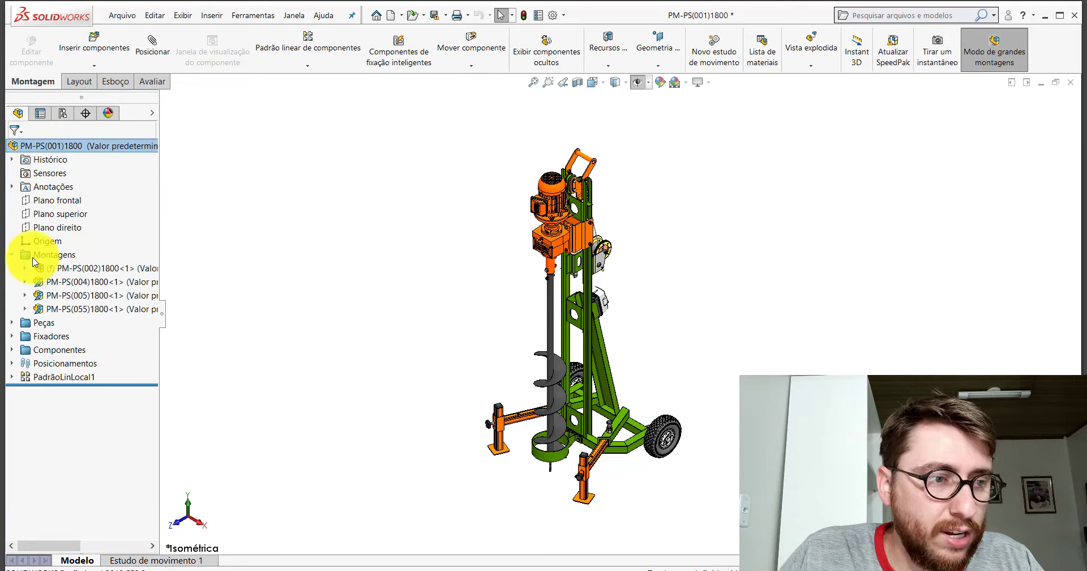
left_click(73, 268)
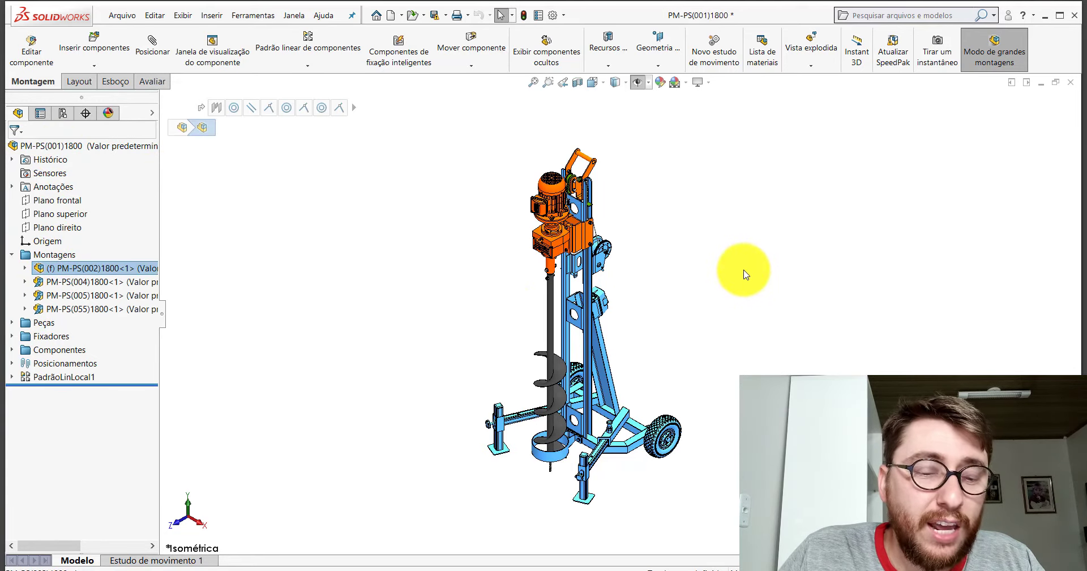
left_click(745, 274)
scroll(596, 284, "down", 2)
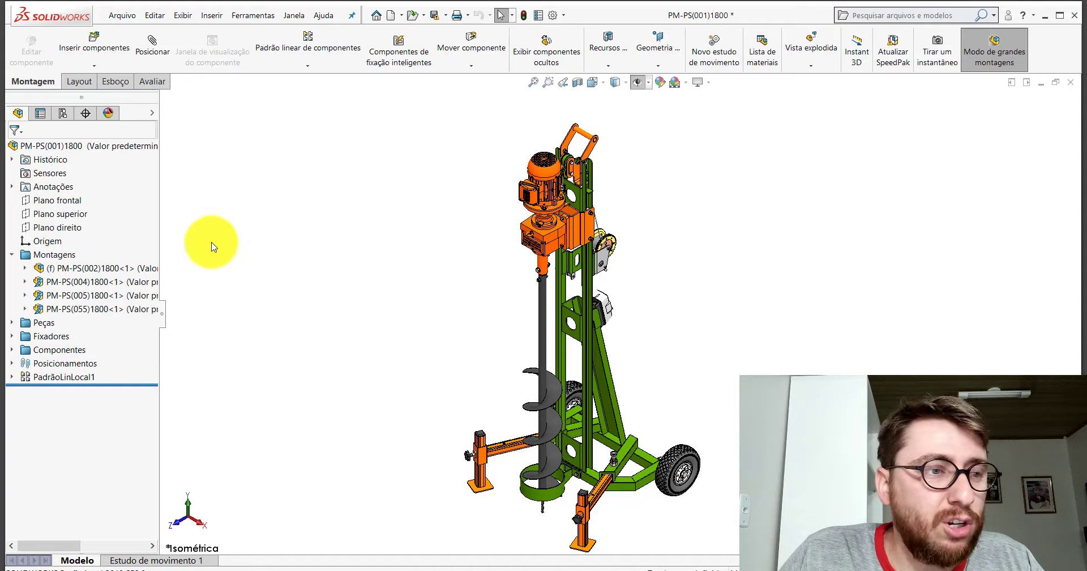
left_click(12, 254)
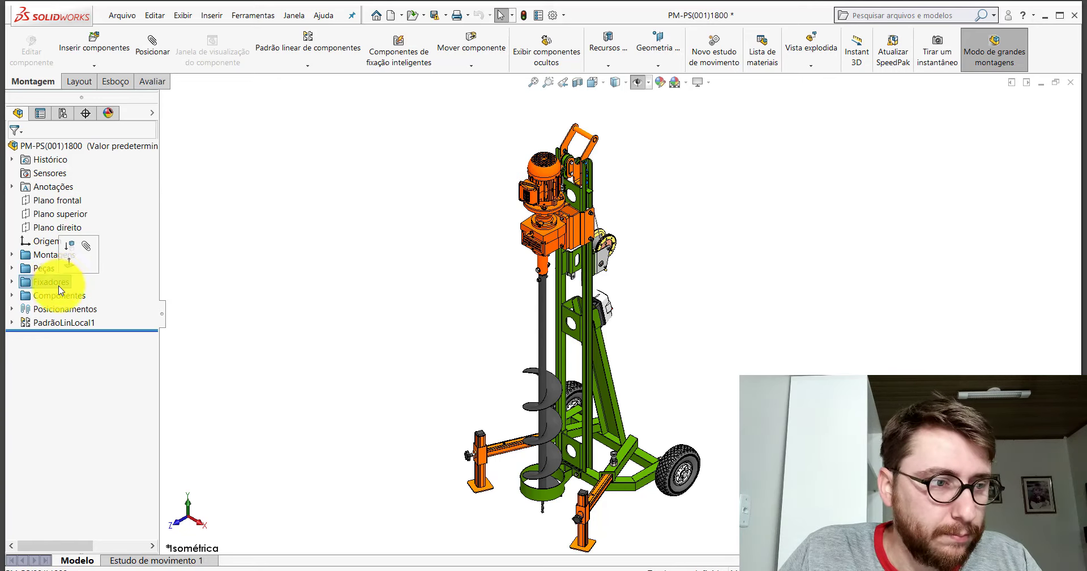
left_click(400, 272)
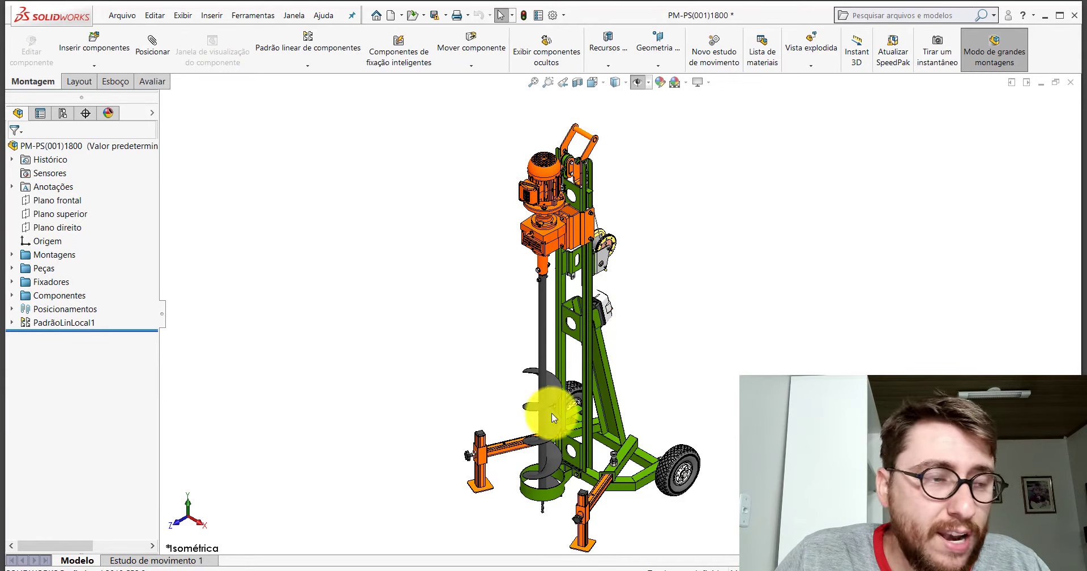
Highlight PM-PS(002)1800 and PM-PS(004)1800 in turn and examine the handle above the motor.
left_click(12, 254)
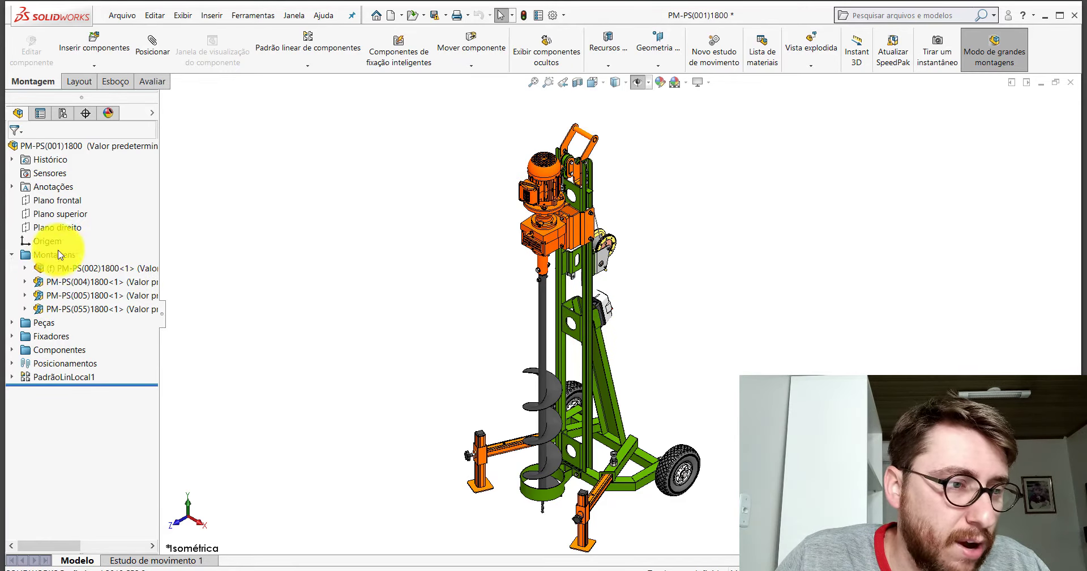
left_click(77, 270)
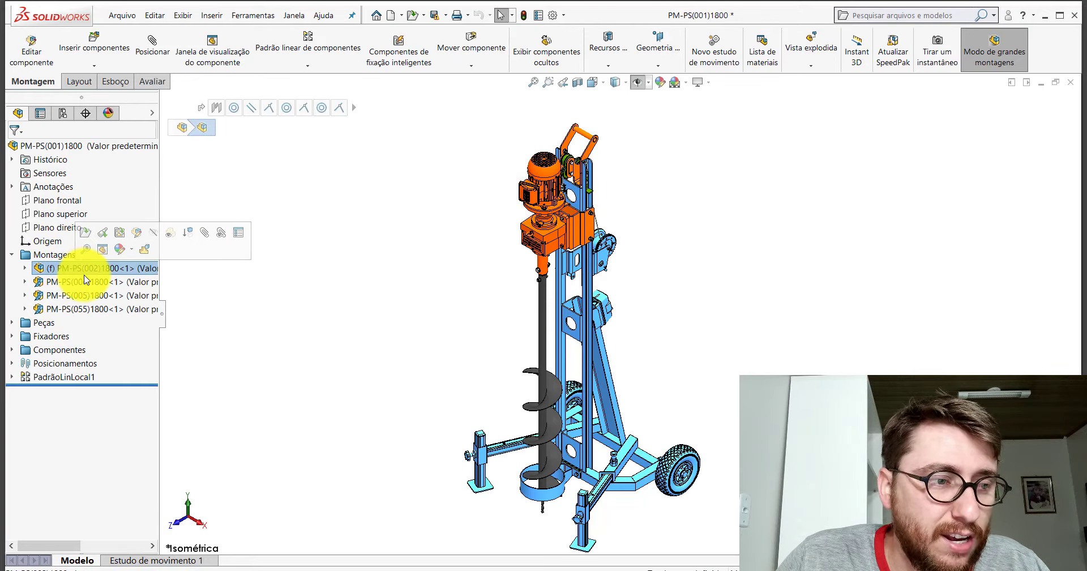
left_click(85, 281)
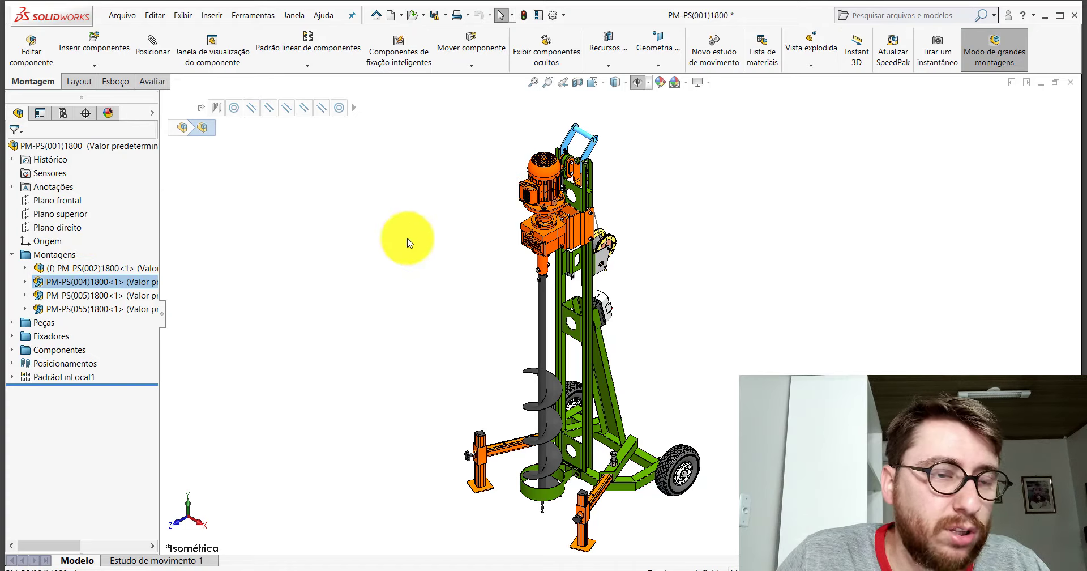
scroll(607, 150, "down", 5)
scroll(563, 198, "down", 3)
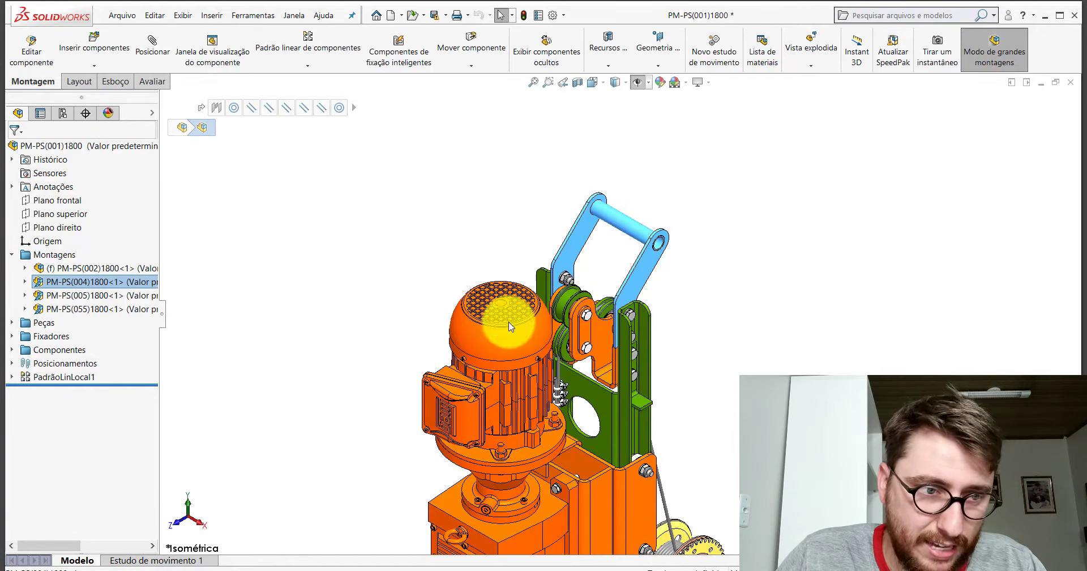
Open the PM-PS(004)1800 handle subassembly and examine how its PM-PS(037)1800 tube fits into the side plates, ending in isometric view.
right_click(80, 280)
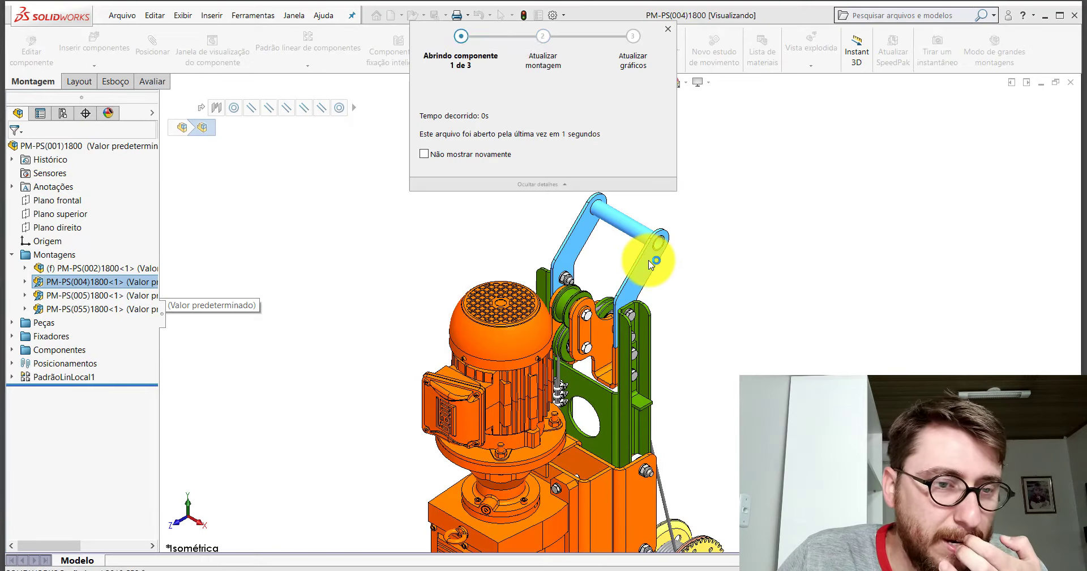
scroll(623, 320, "up", 4)
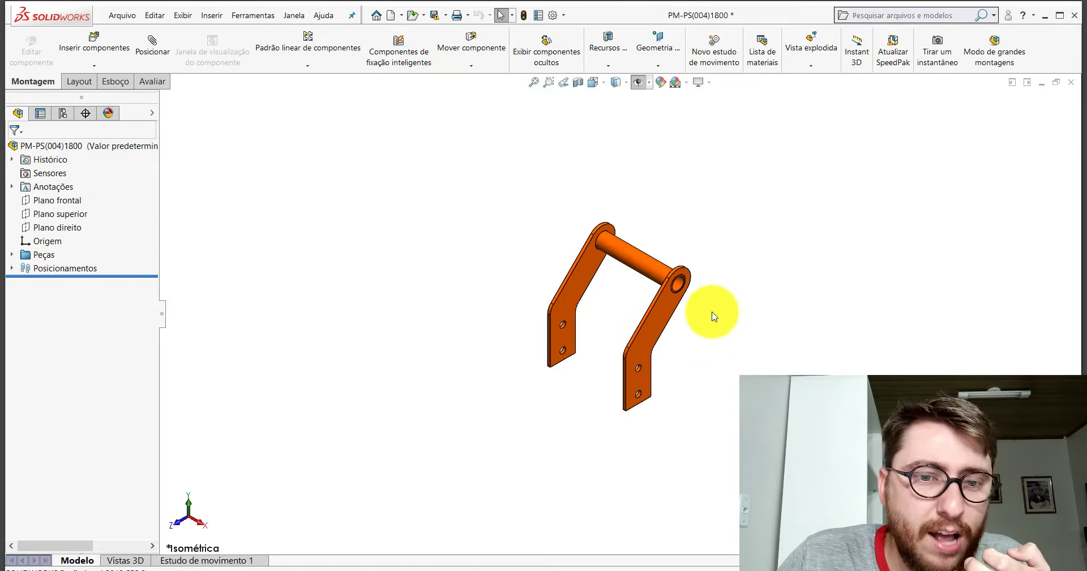
scroll(721, 311, "down", 3)
scroll(525, 206, "down", 5)
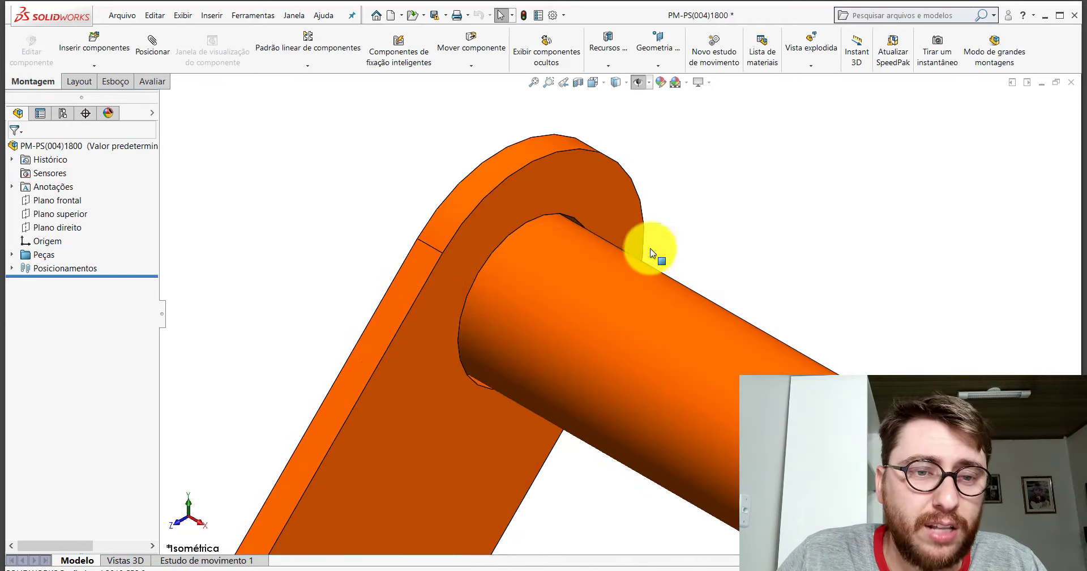
left_click(576, 266)
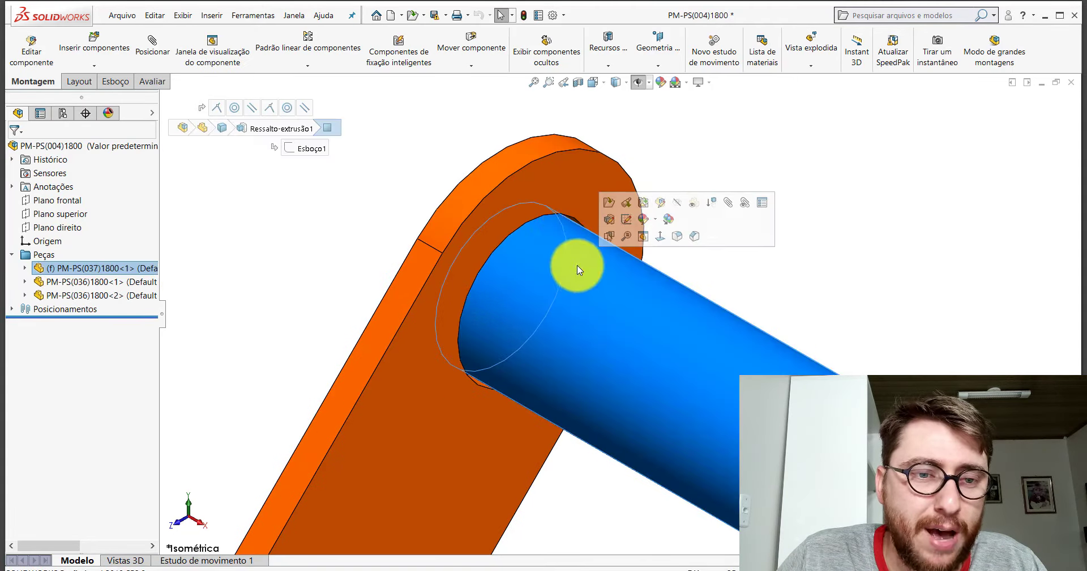
middle_click_drag(461, 359, 625, 183)
scroll(690, 297, "up", 6)
left_click(606, 86)
left_click(644, 141)
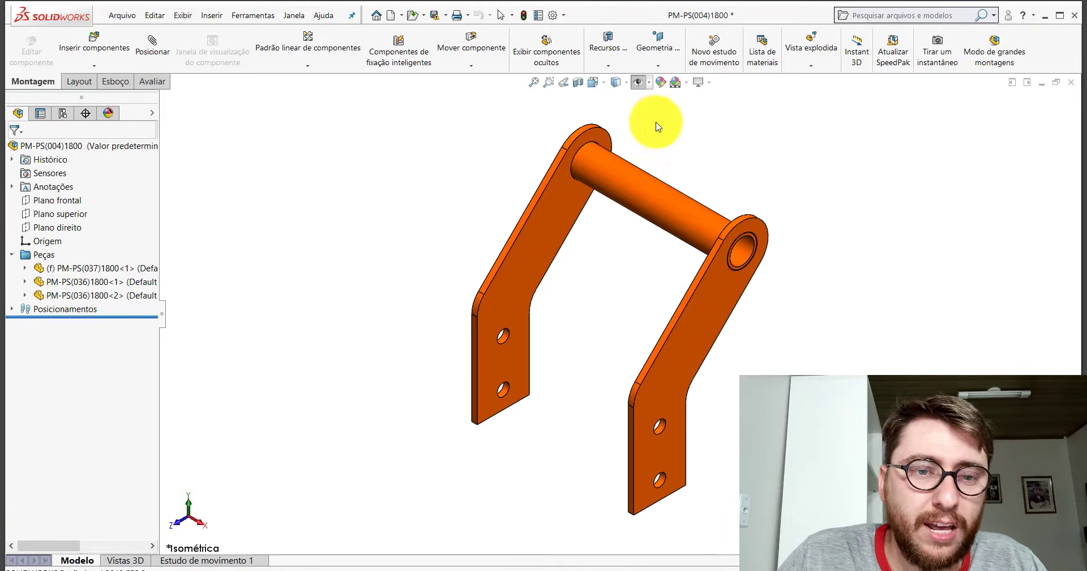
Close PM-PS(004)1800 keeping all modified documents, and highlight the PM-PS(005)1800 subassembly in the main assembly.
left_click(1071, 83)
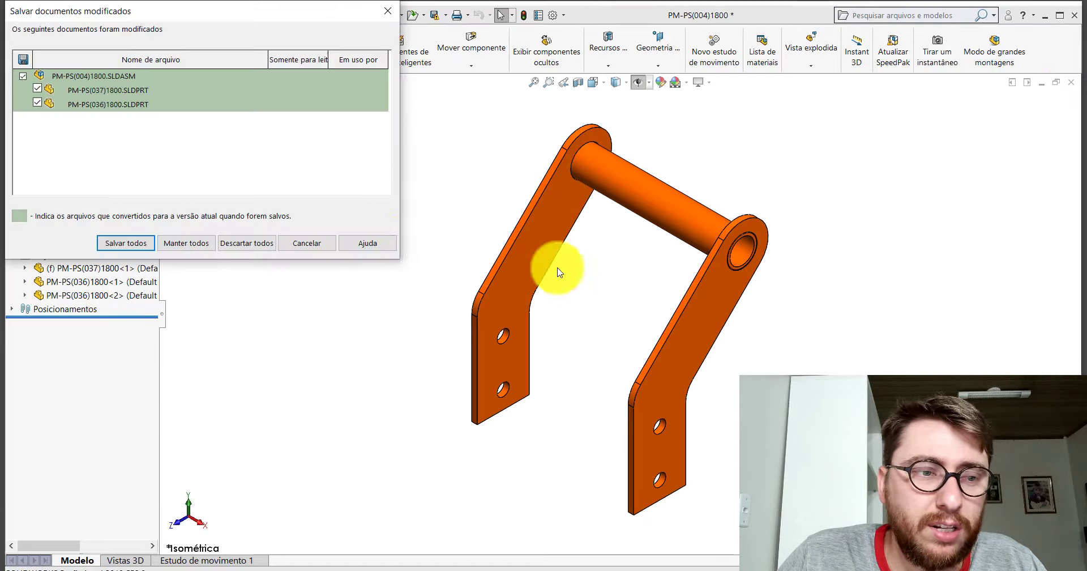
left_click(204, 241)
left_click(79, 291)
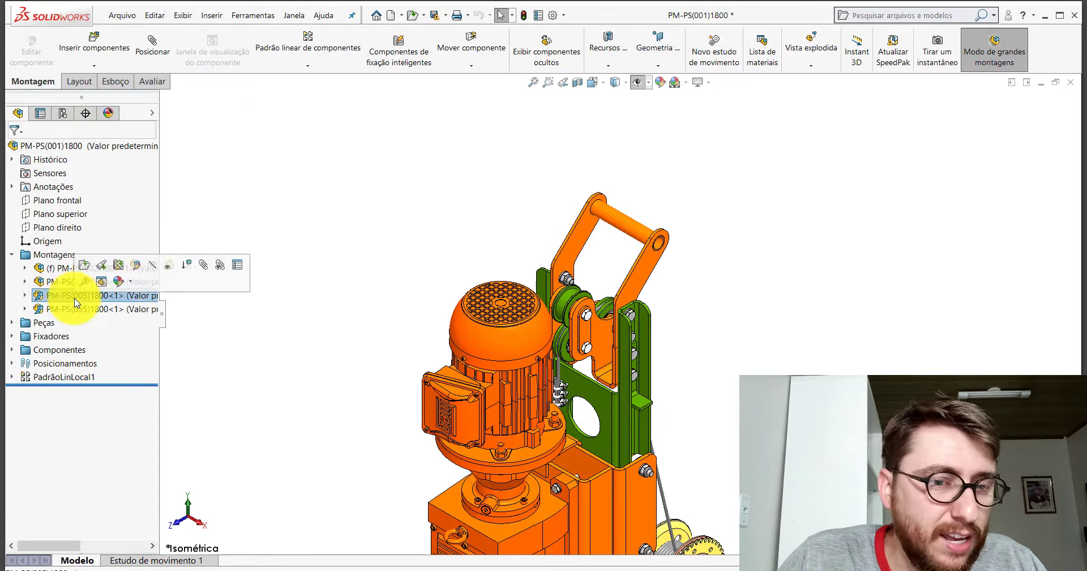
scroll(679, 400, "up", 3)
scroll(594, 304, "down", 2)
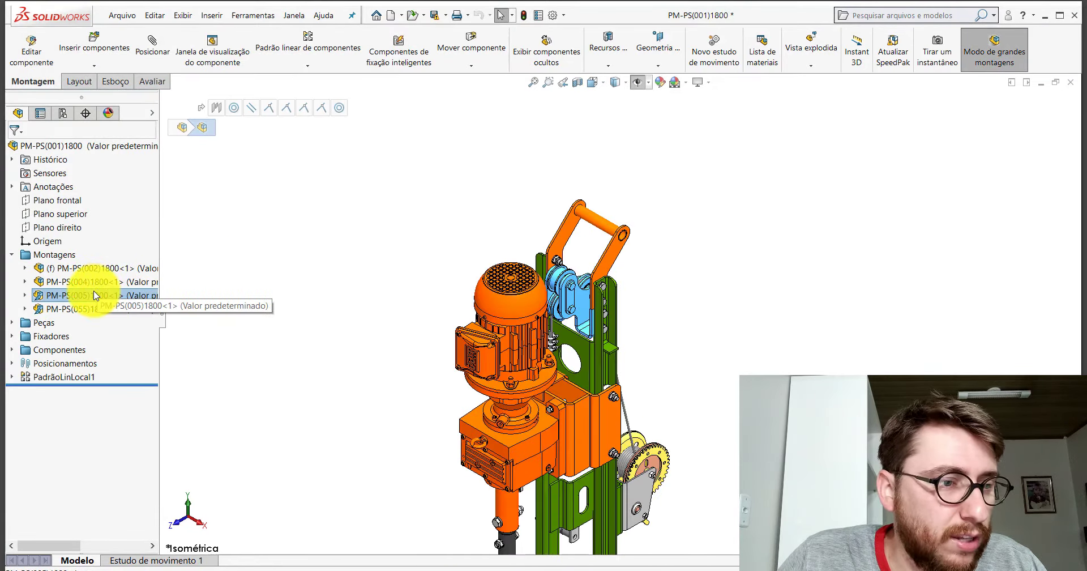
Open the PM-PS(005)1800 subassembly on its own and examine its pulleys, bracket and bolts.
right_click(90, 295)
left_click(604, 287)
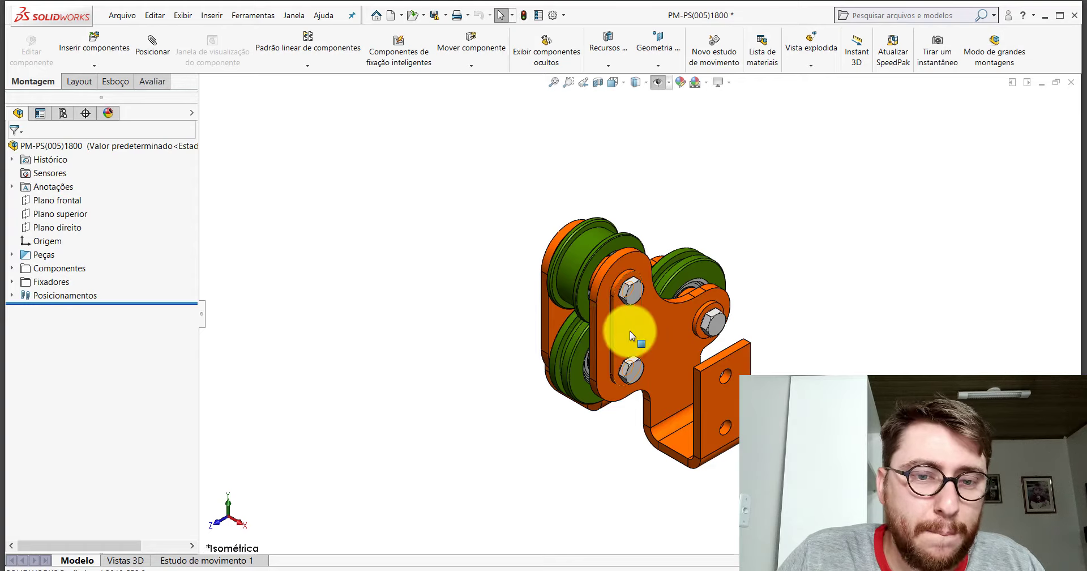
middle_click_drag(630, 330, 664, 331)
scroll(753, 364, "up", 2)
scroll(747, 357, "down", 2)
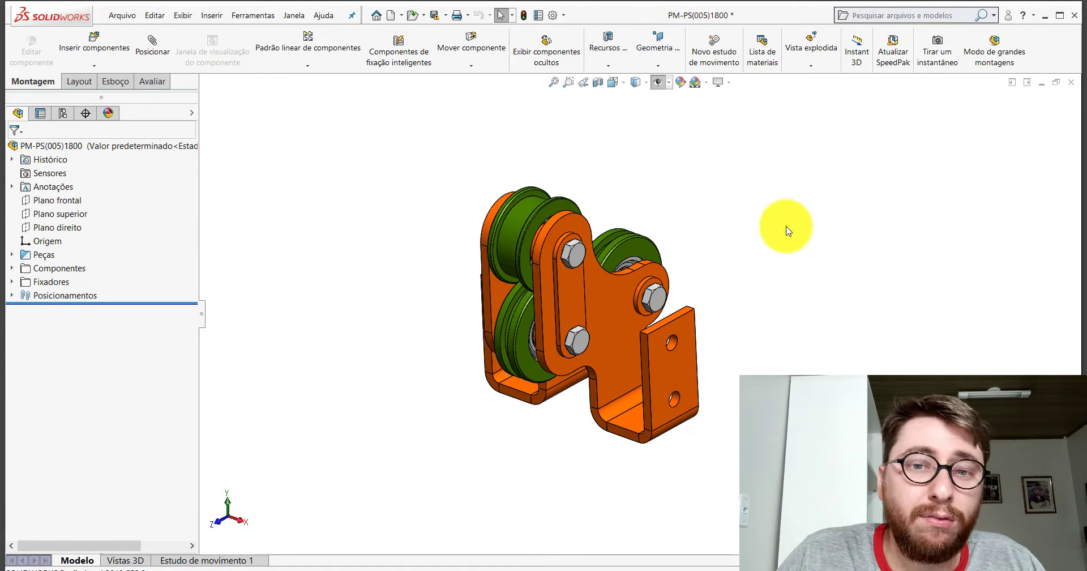
Close PM-PS(005)1800 keeping all modified documents, and highlight its PM-PS(029)1800 plate and PM-PS(035)1800 pulley in the main assembly.
left_click(1070, 82)
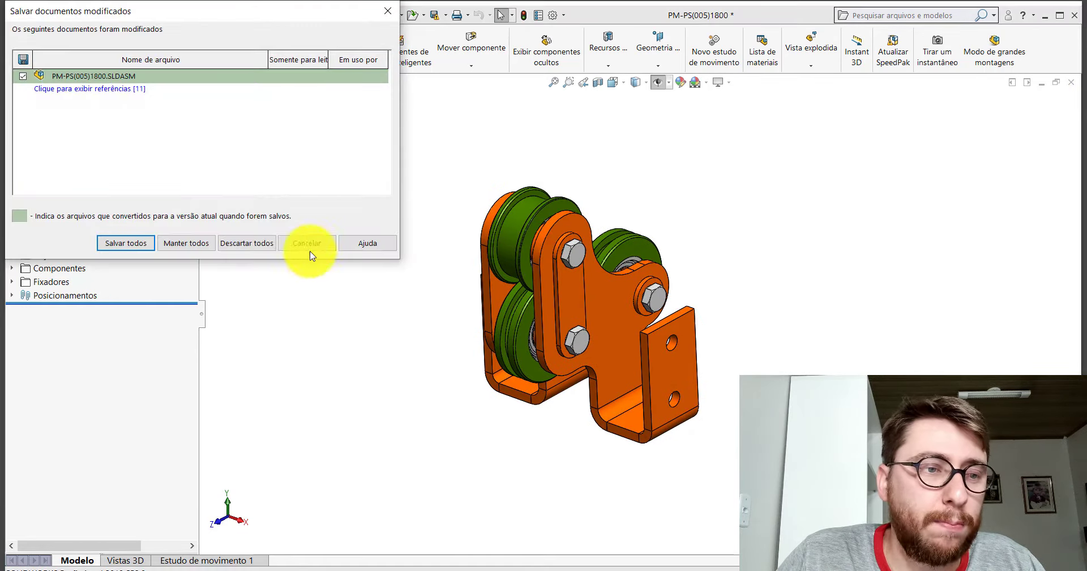
left_click(187, 242)
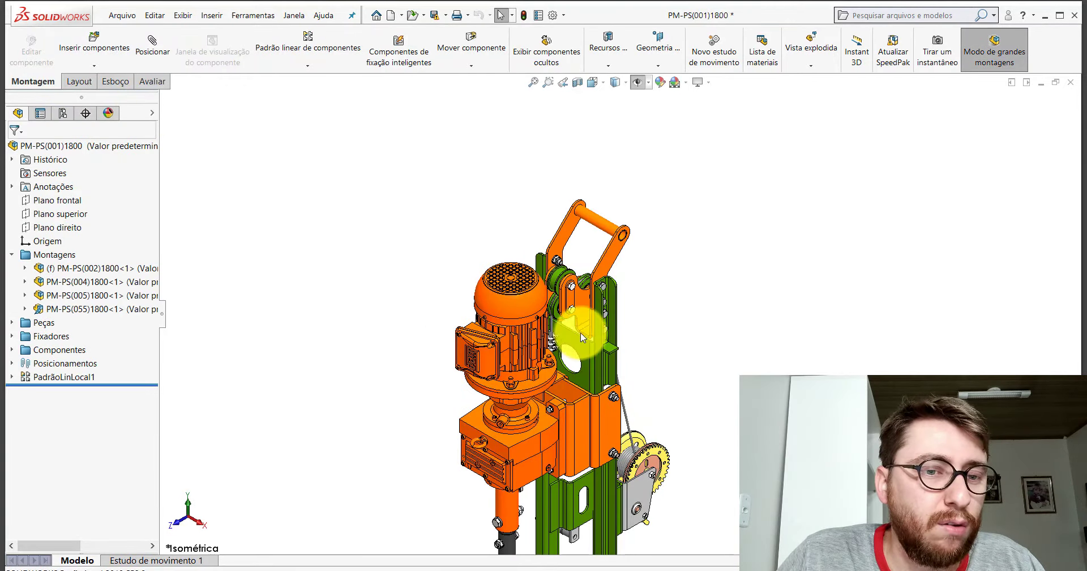
scroll(581, 337, "down", 5)
left_click_drag(526, 323, 441, 259)
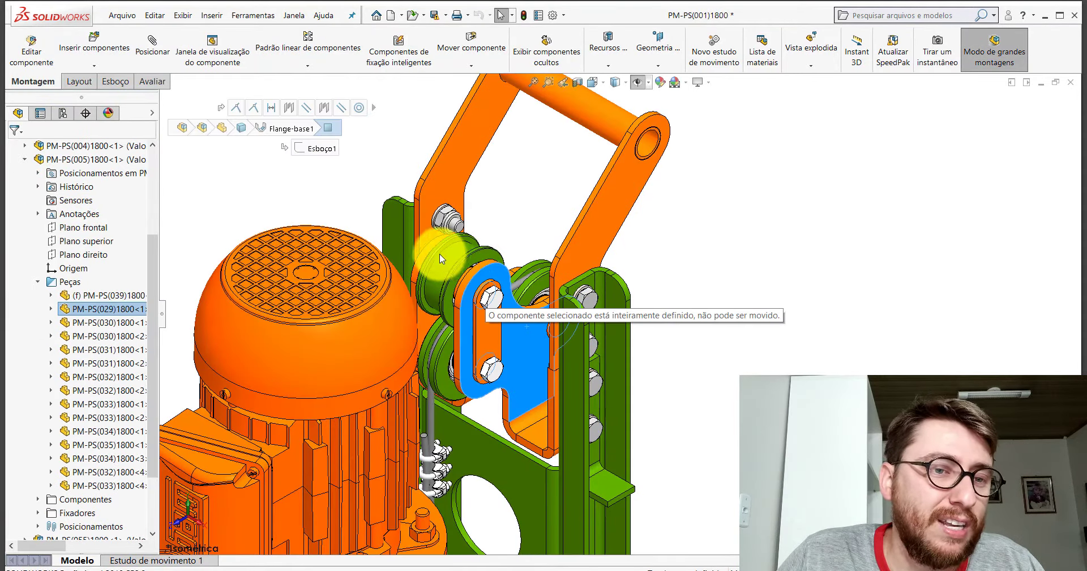
left_click(445, 256)
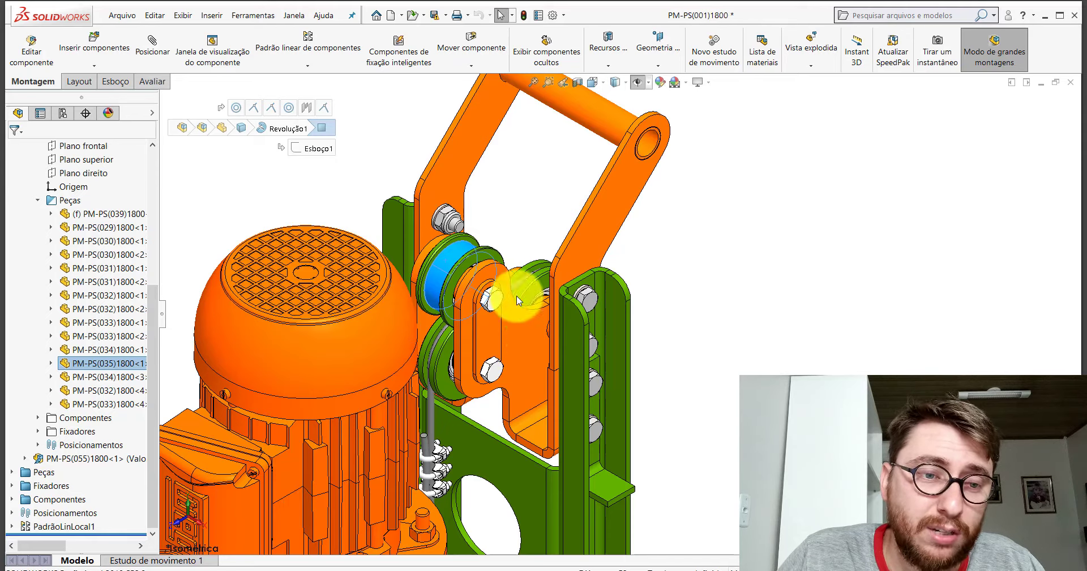
scroll(568, 294, "up", 5)
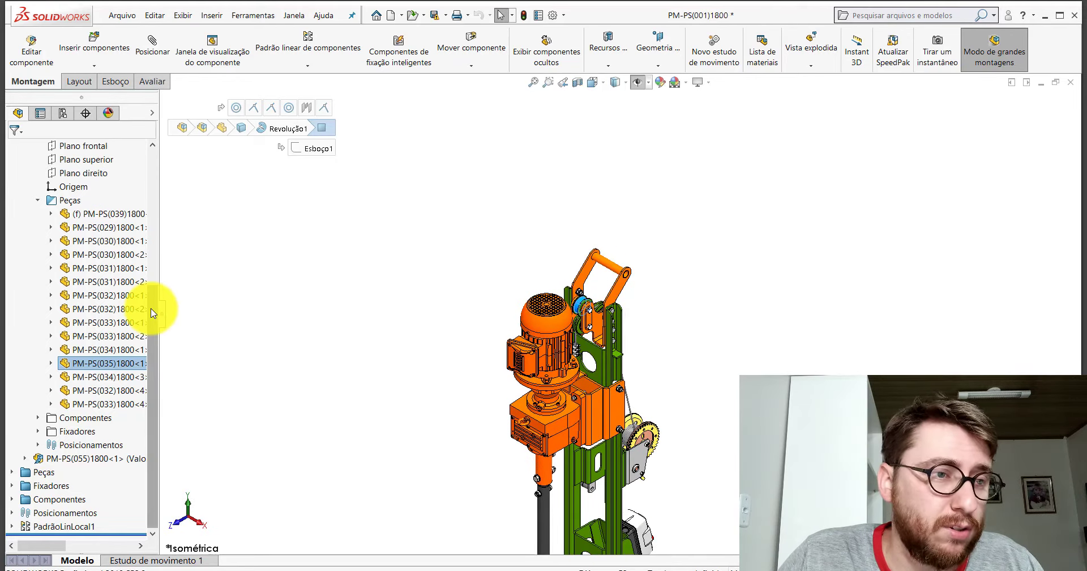
Collapse all items in the PM-PS(001)1800 feature tree and bring the whole machine into view.
left_click_drag(151, 309, 145, 140)
right_click(125, 149)
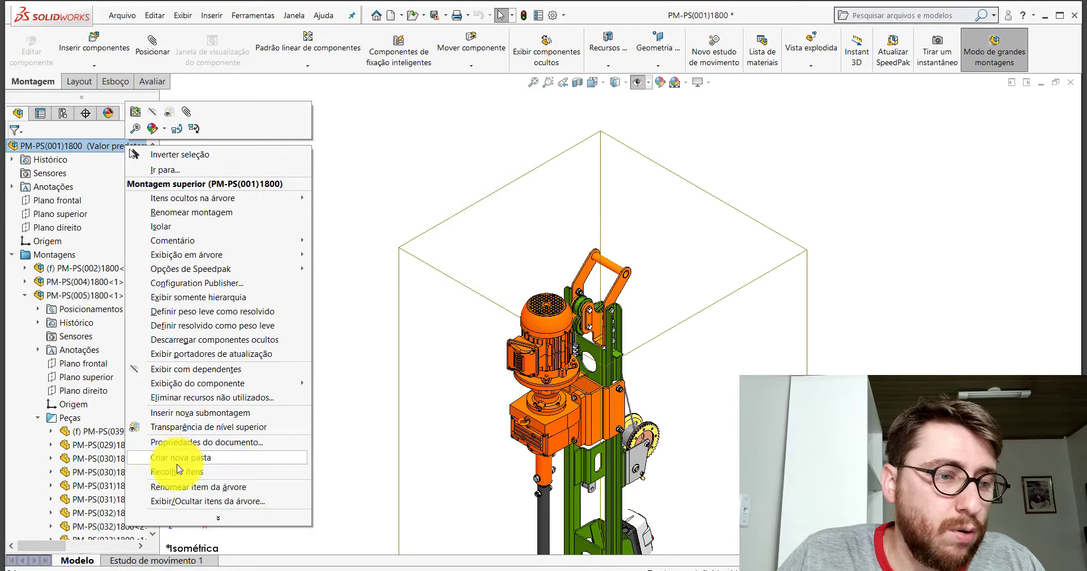
left_click(229, 447)
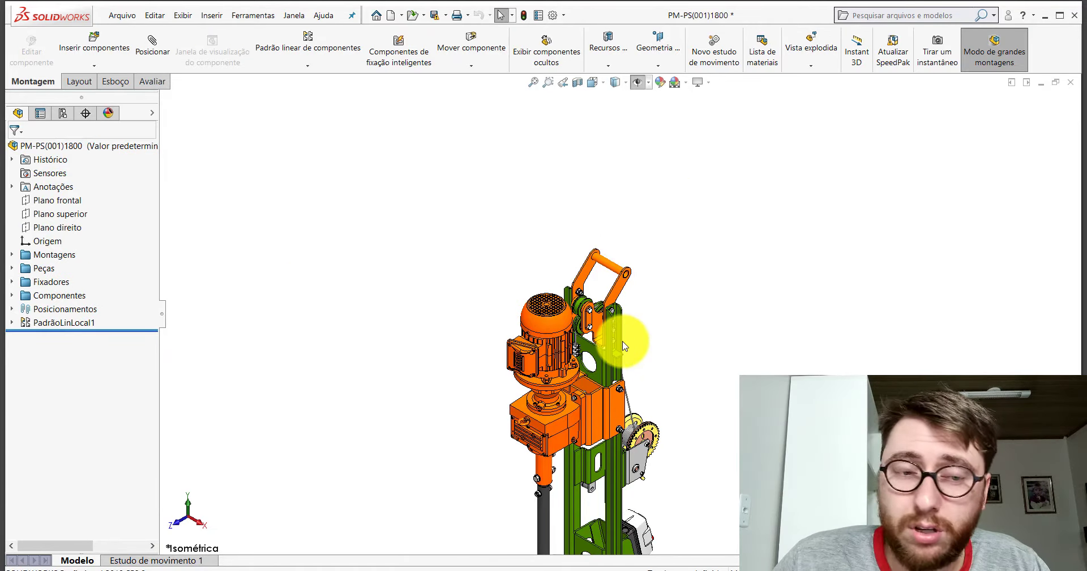
scroll(623, 347, "down", 6)
scroll(626, 388, "up", 2)
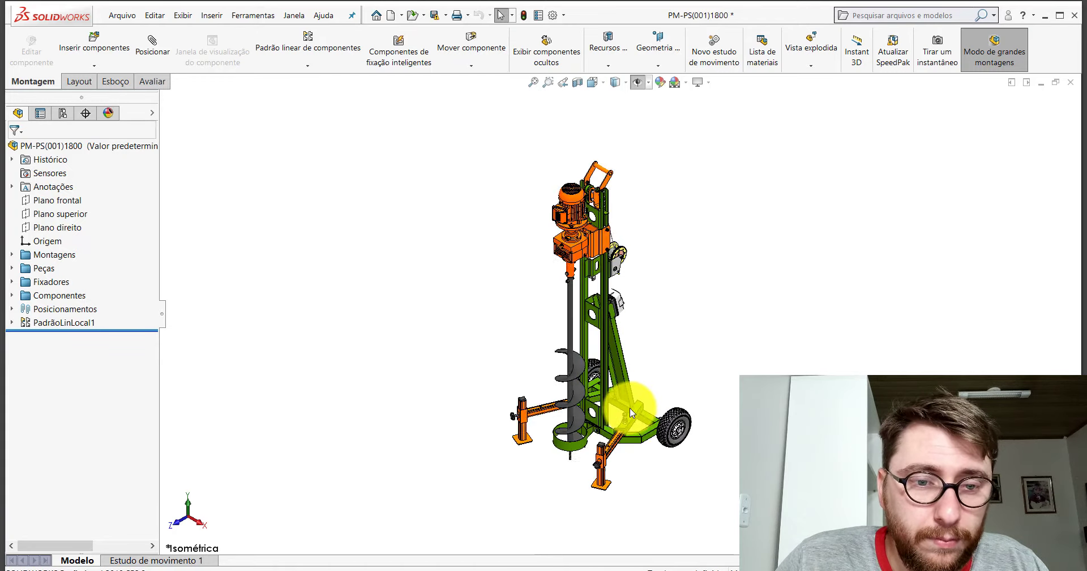
scroll(631, 412, "up", 2)
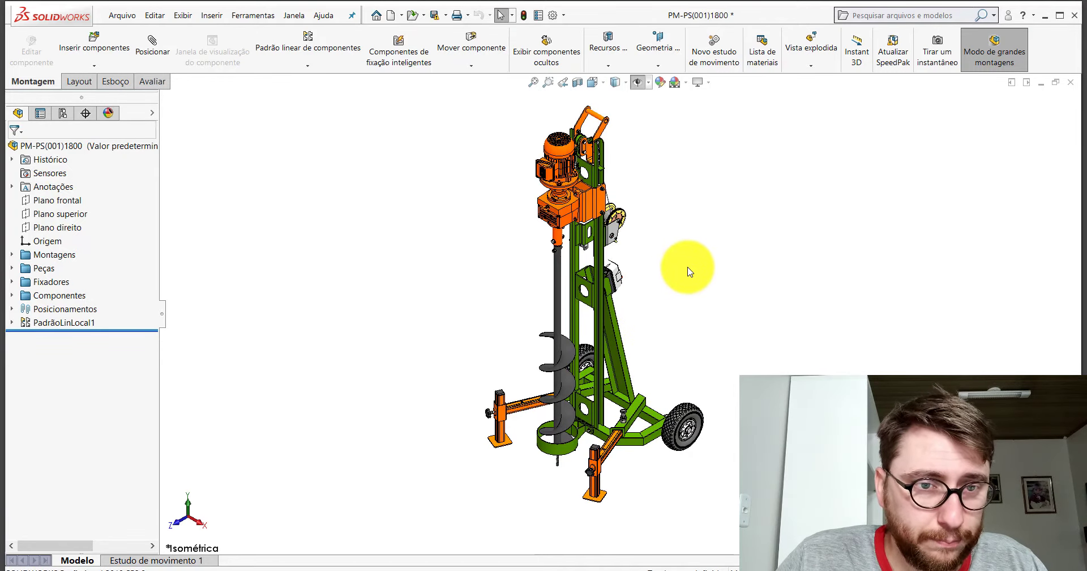
Highlight the PM-PS(055)1800 motor subassembly in the main assembly and open it on its own.
left_click(13, 255)
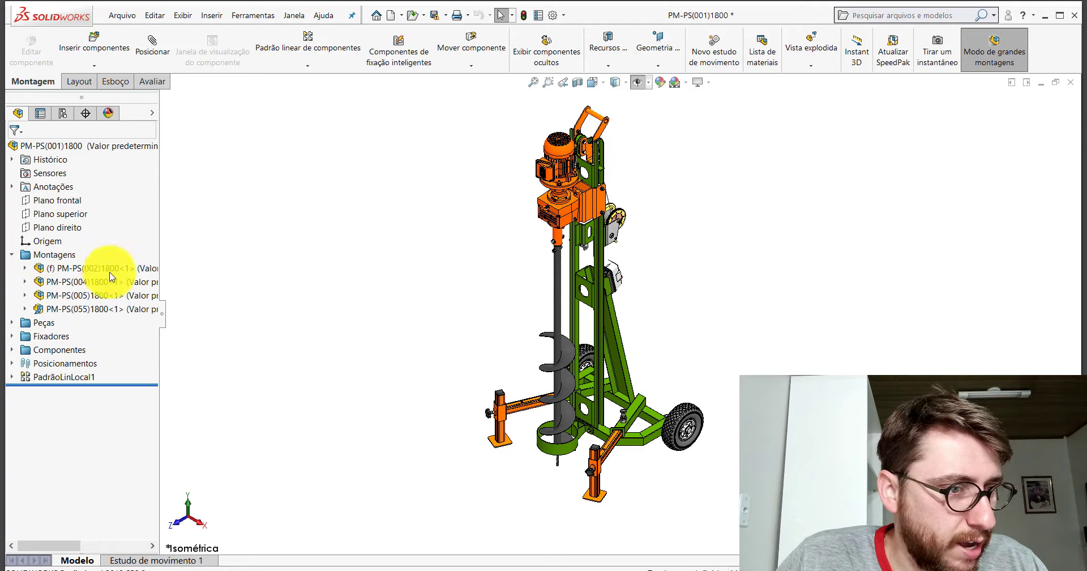
left_click(85, 308)
scroll(606, 197, "up", 3)
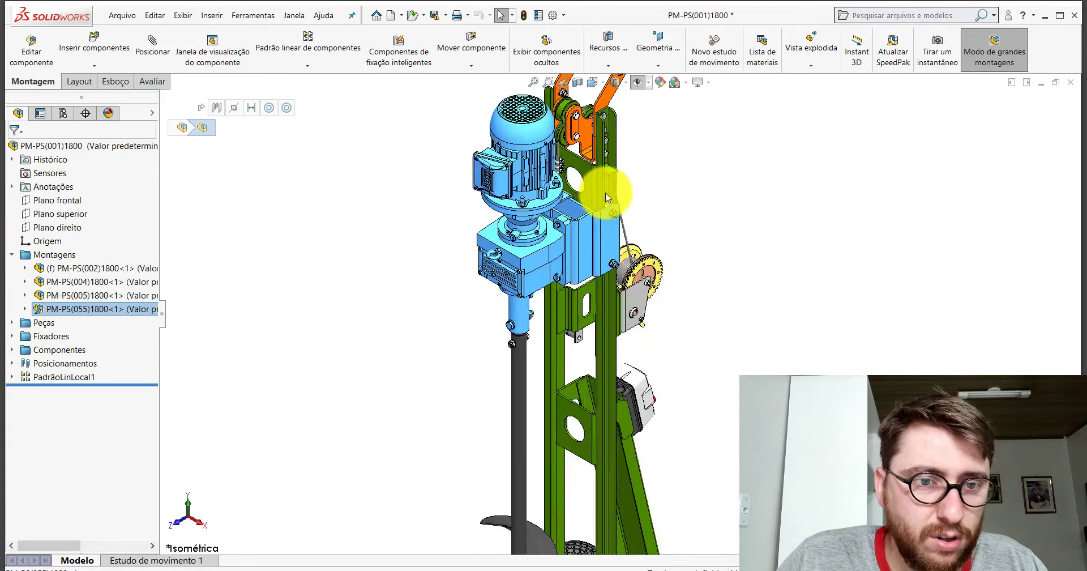
scroll(606, 197, "up", 2)
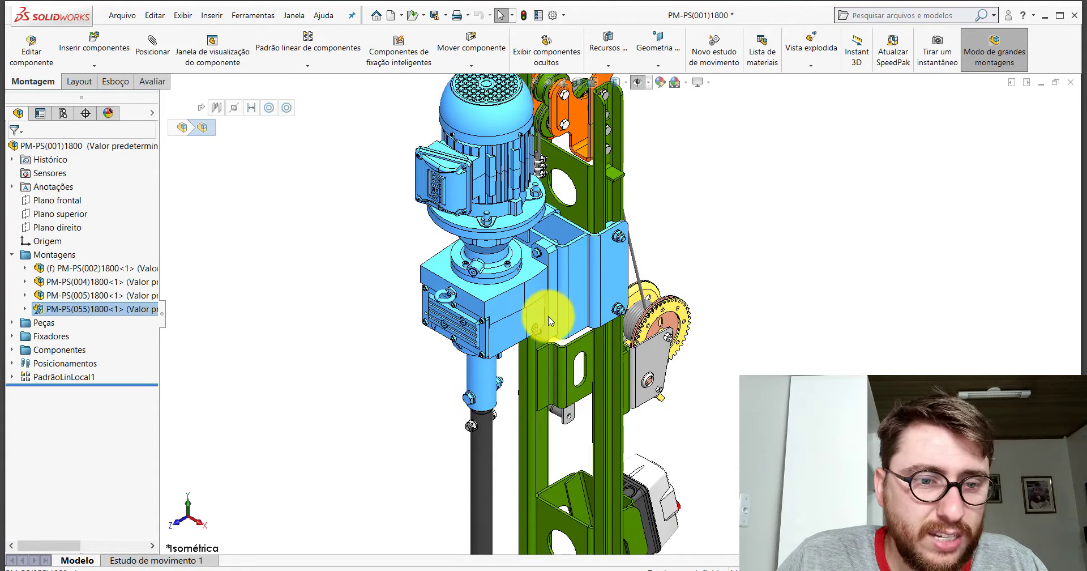
right_click(59, 309)
left_click(499, 205)
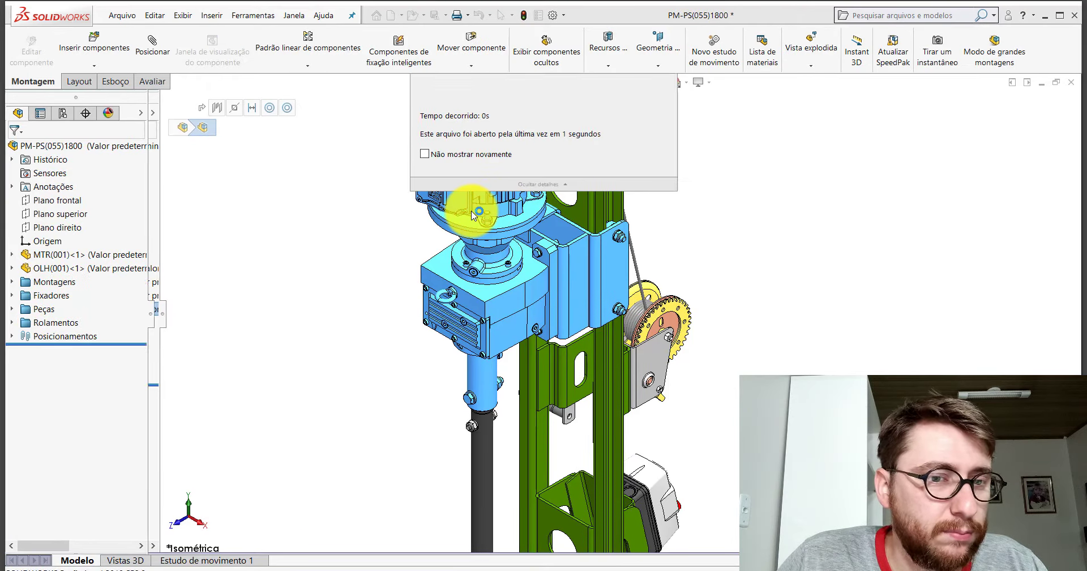
List the subassemblies of PM-PS(055)1800 and highlight PM-PS(018)1800 in the model.
left_click(11, 281)
scroll(614, 313, "up", 3)
scroll(667, 336, "down", 5)
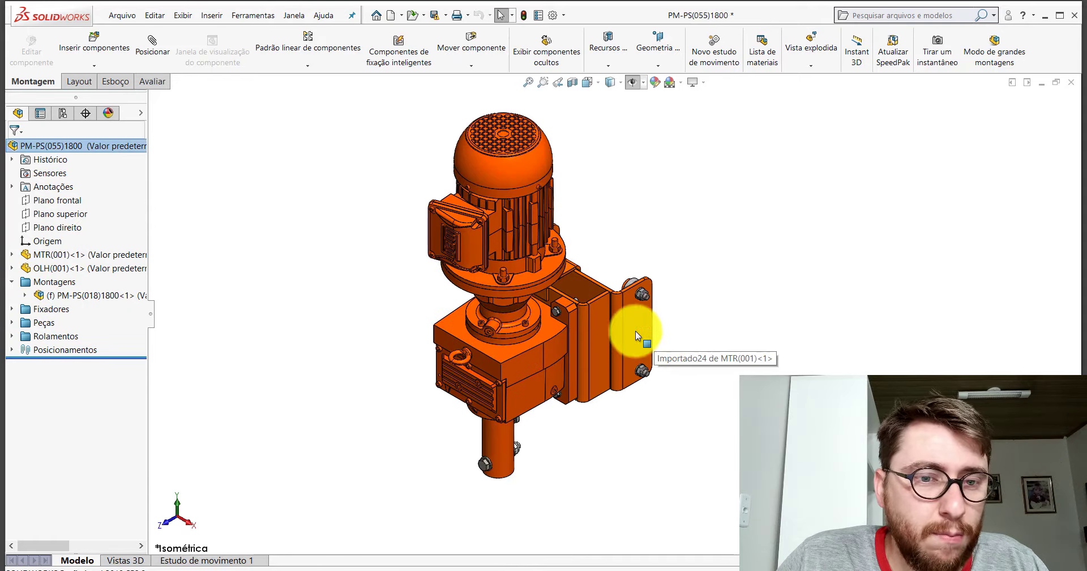
left_click(89, 295)
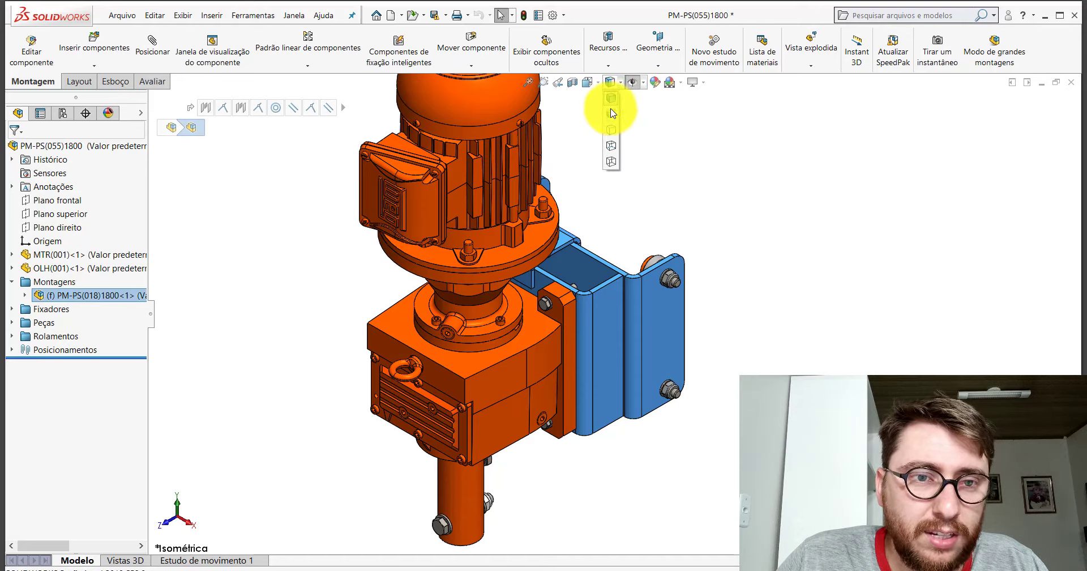
Turn on large assembly mode for PM-PS(055)1800 and display the model shaded with edges.
left_click(992, 48)
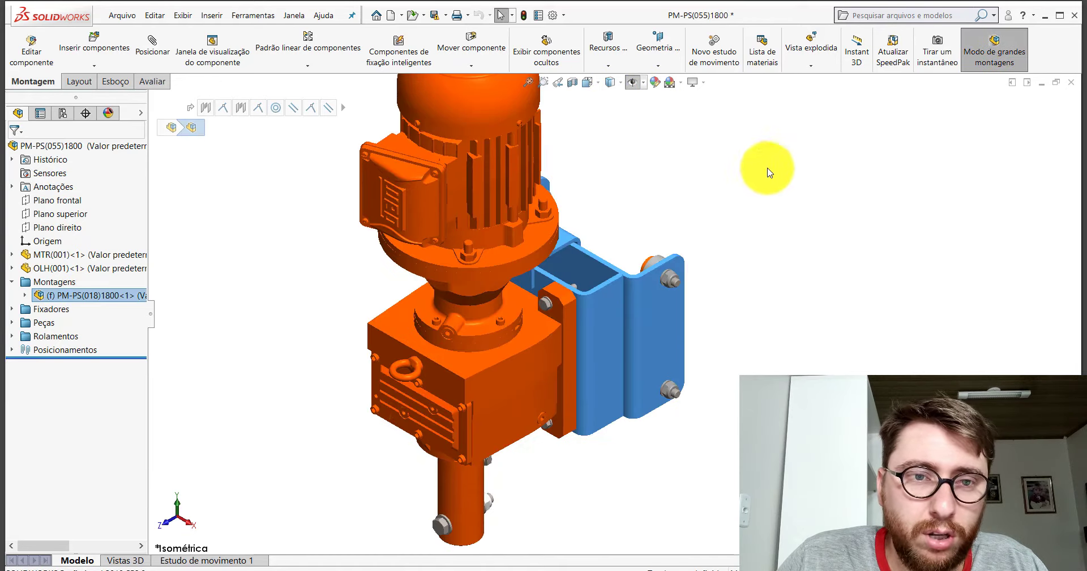
left_click(612, 99)
left_click(768, 209)
Identify the bracket's parts beside the gearbox by selecting the faces of its bent plates and the small eye-bolt support PM-PS(057)1800.
middle_click_drag(607, 319, 594, 299)
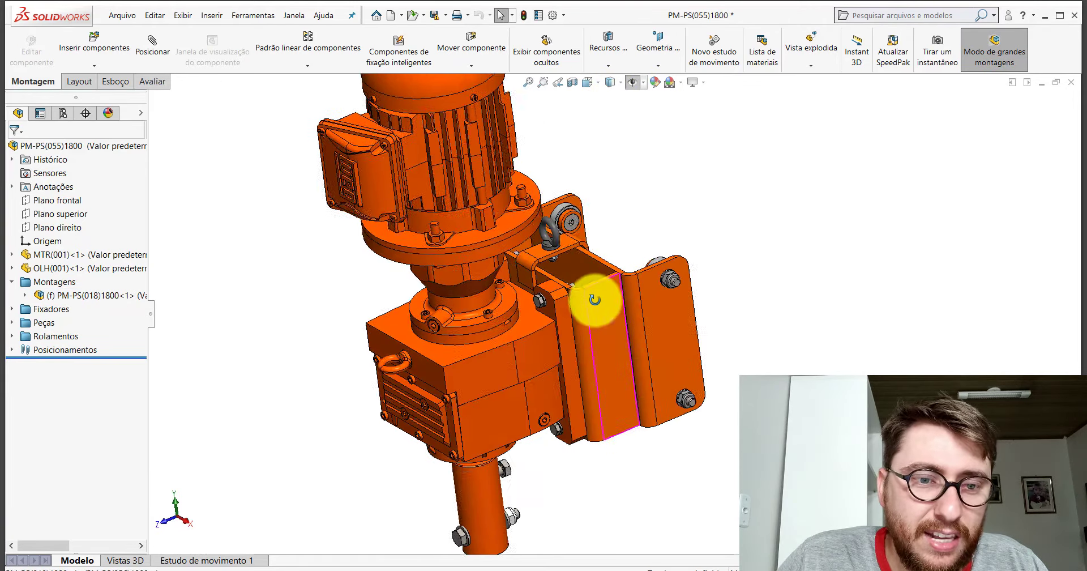
left_click(604, 307)
left_click(650, 308)
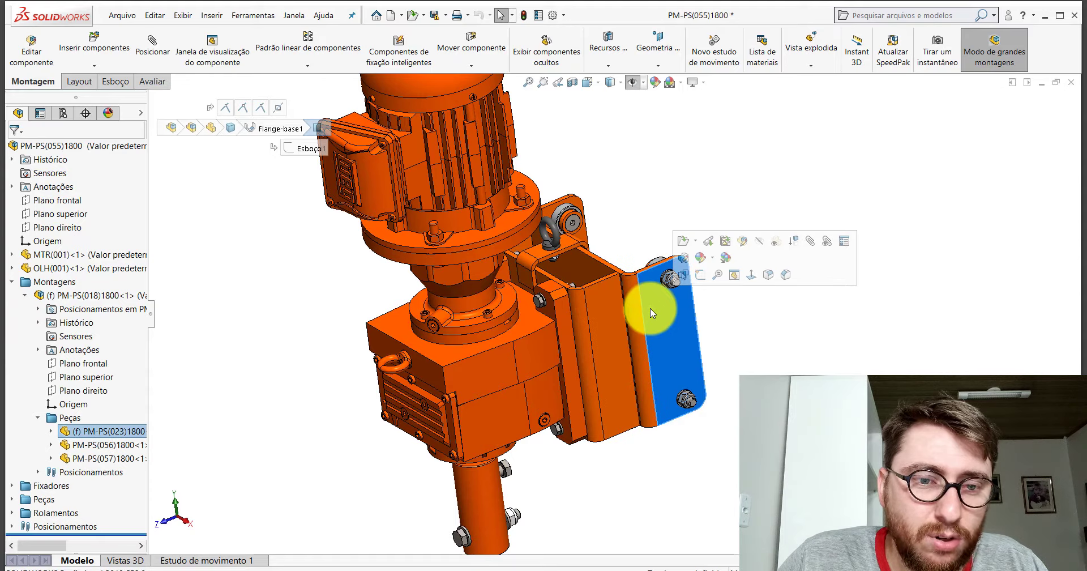
left_click(542, 248)
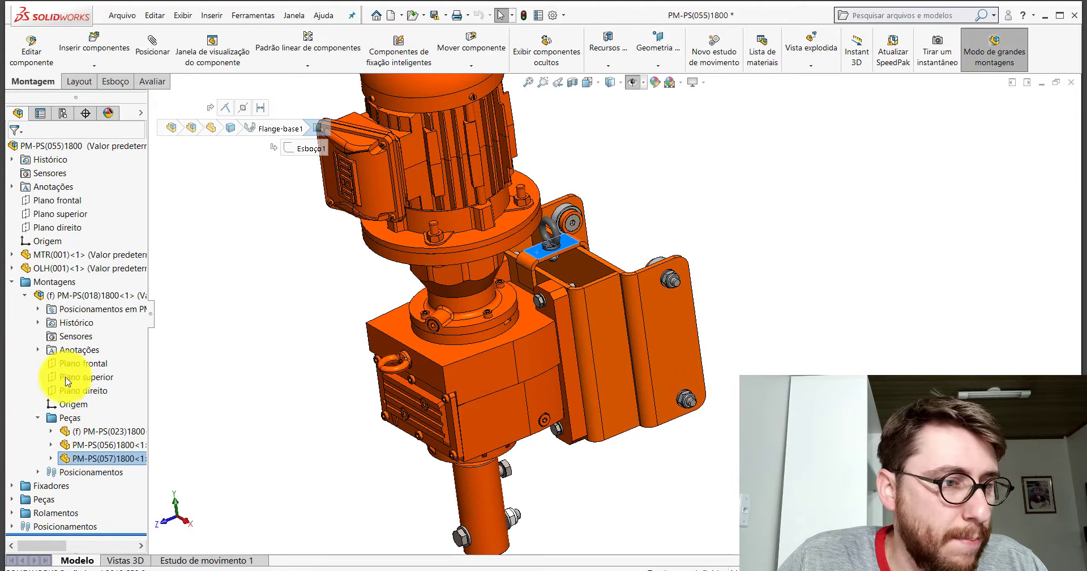
Open the PM-PS(018)1800 bracket on its own and examine its PM-PS(023)1800, PM-PS(056)1800 and PM-PS(057)1800 parts.
left_click(77, 294)
left_click(88, 258)
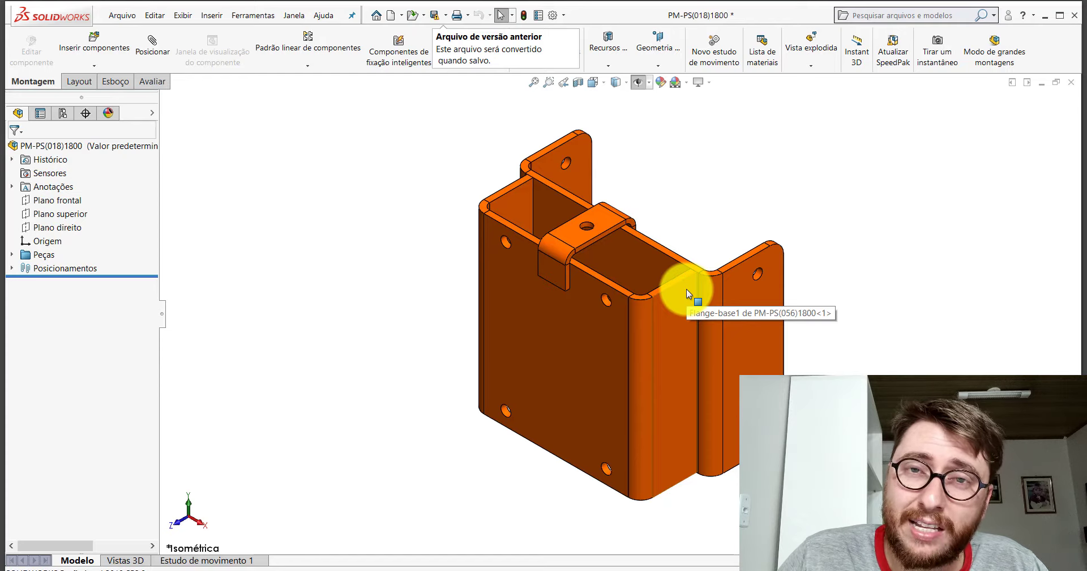
middle_click_drag(575, 304, 597, 274)
left_click(598, 268)
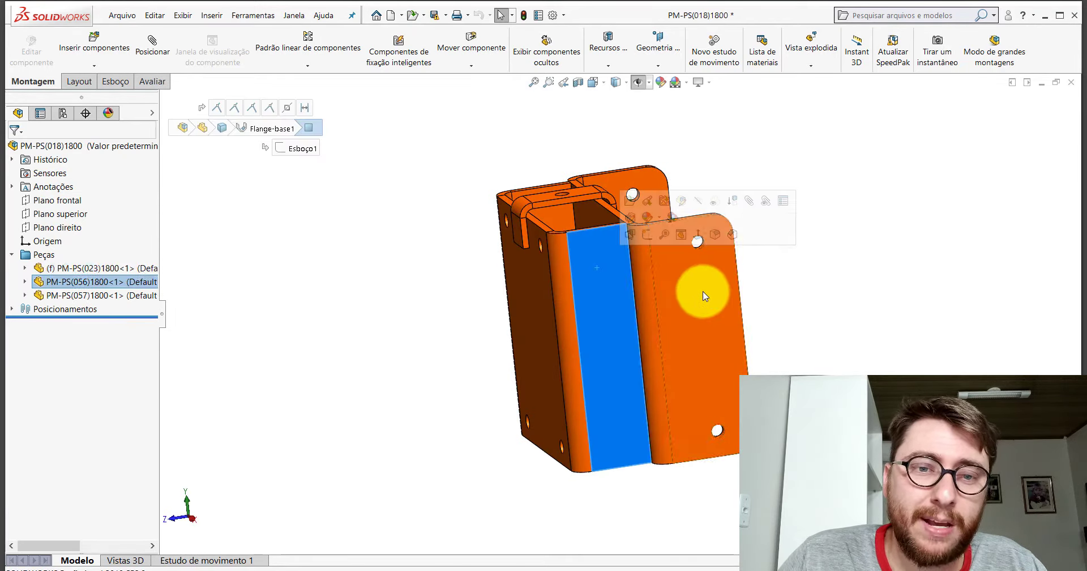
left_click(702, 291)
left_click(578, 190)
left_click(525, 259)
middle_click_drag(585, 292, 678, 197)
left_click(589, 260)
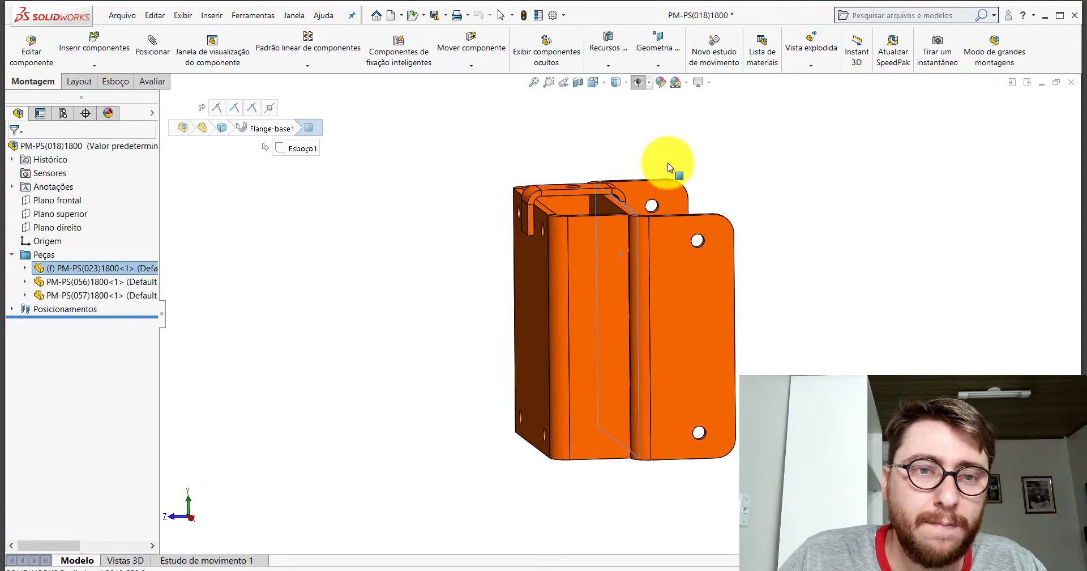
Return PM-PS(018)1800 to its isometric view, and close it to go back to PM-PS(055)1800.
left_click(597, 83)
left_click(403, 289)
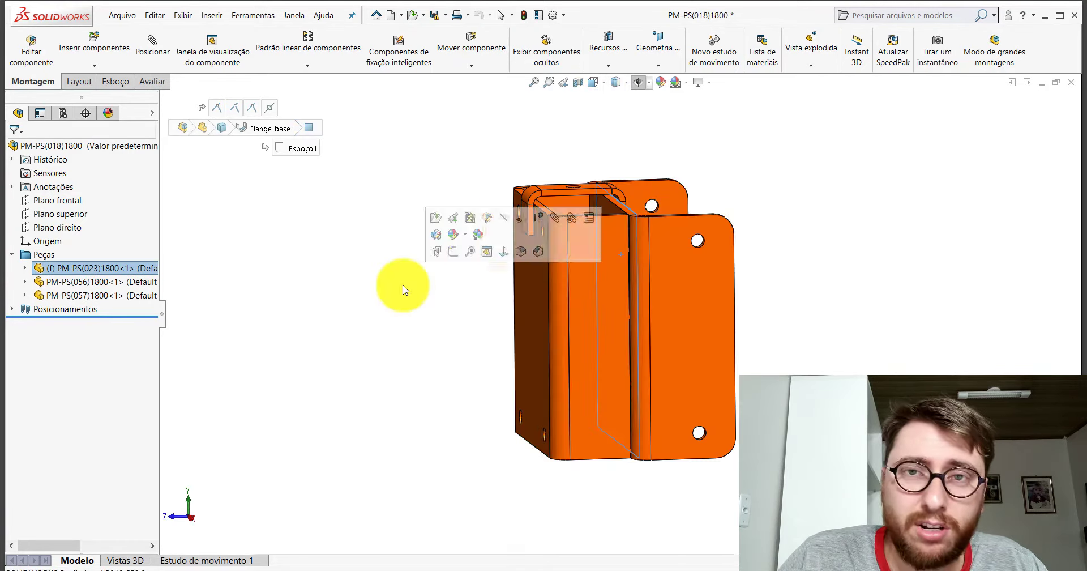
left_click(704, 194)
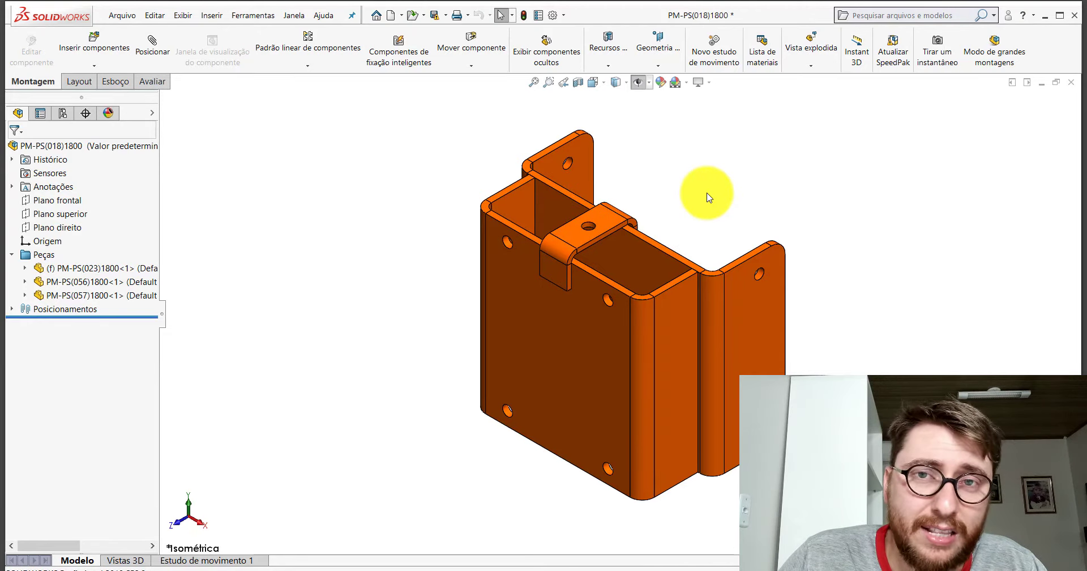
left_click(12, 255)
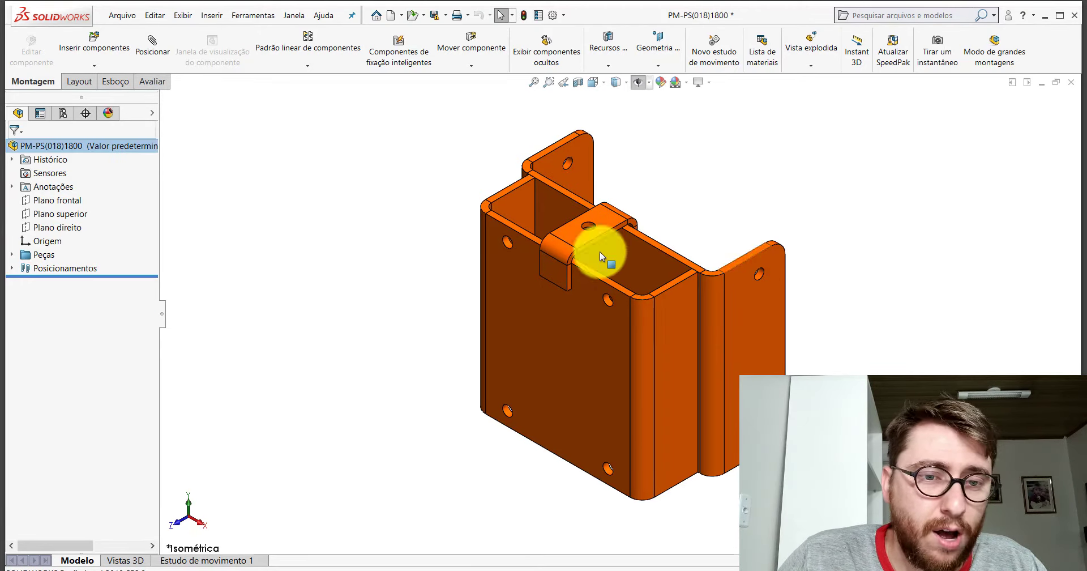
left_click(1070, 84)
left_click(212, 242)
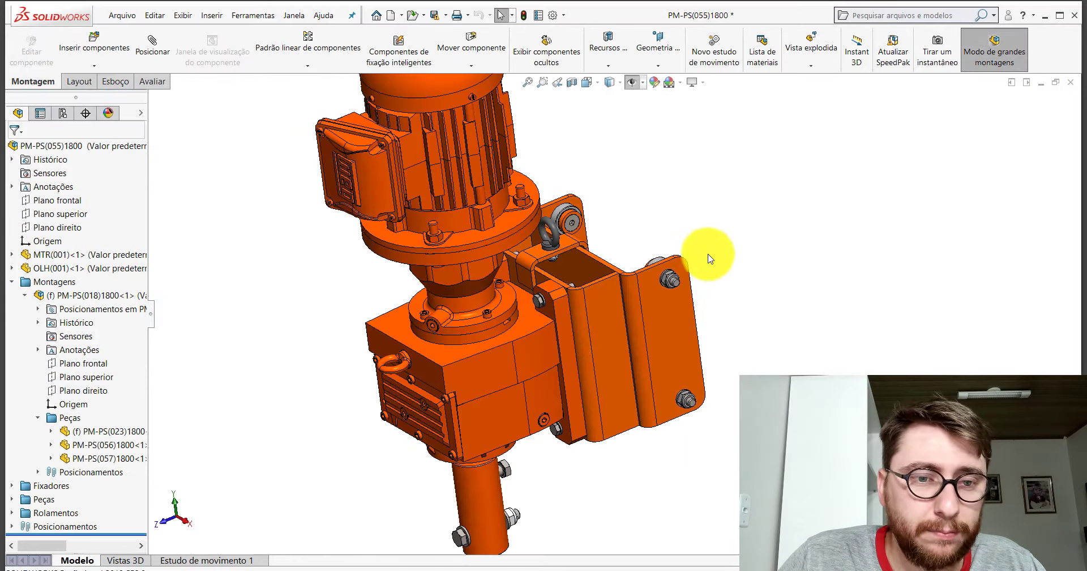
Set PM-PS(055)1800 to the isometric view and highlight its PM-PS(018)1800 bracket.
left_click(11, 282)
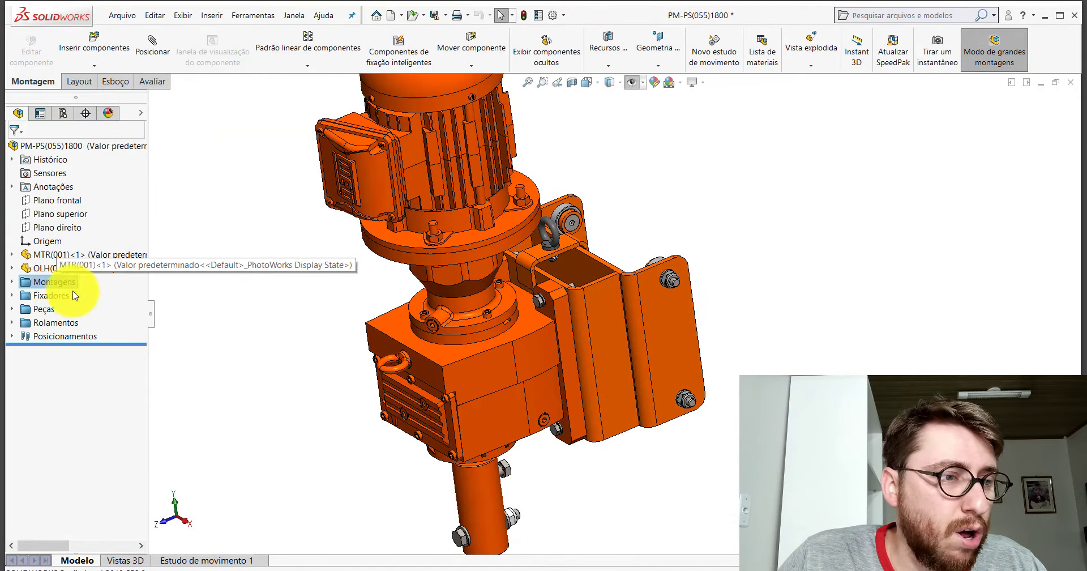
left_click(12, 282)
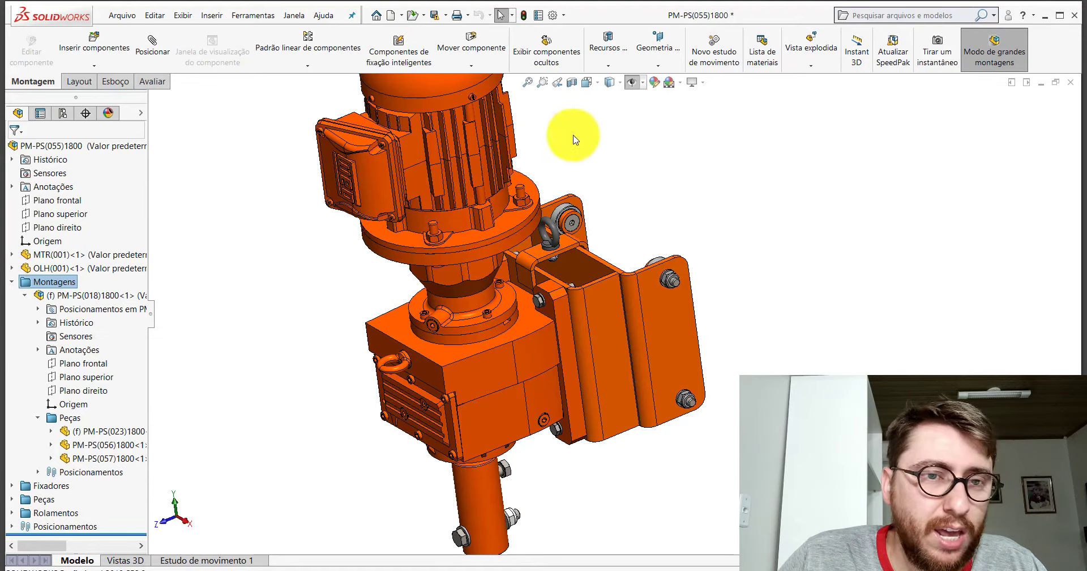
left_click(587, 83)
left_click(637, 113)
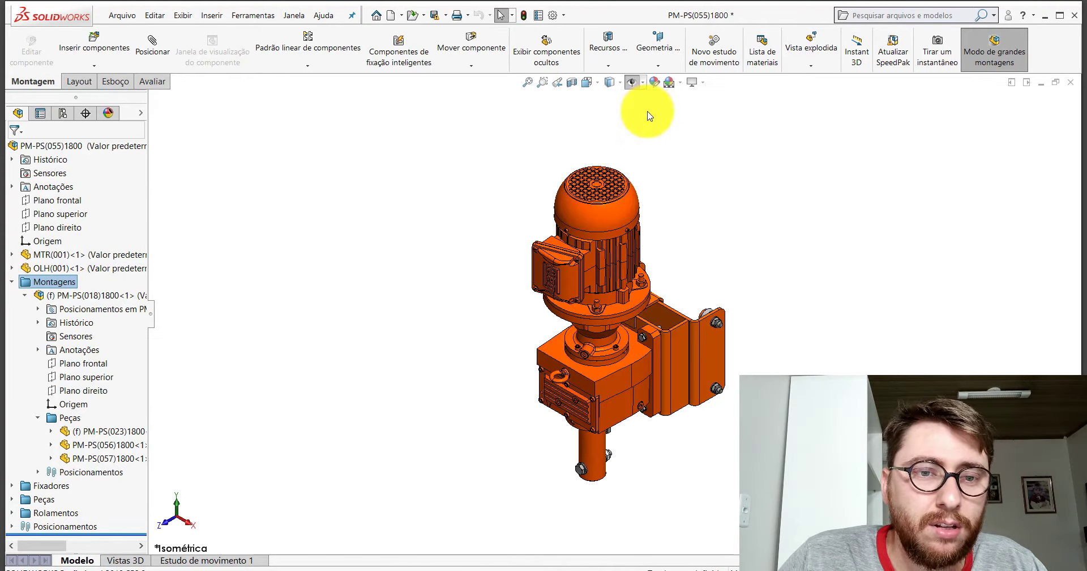
left_click(84, 295)
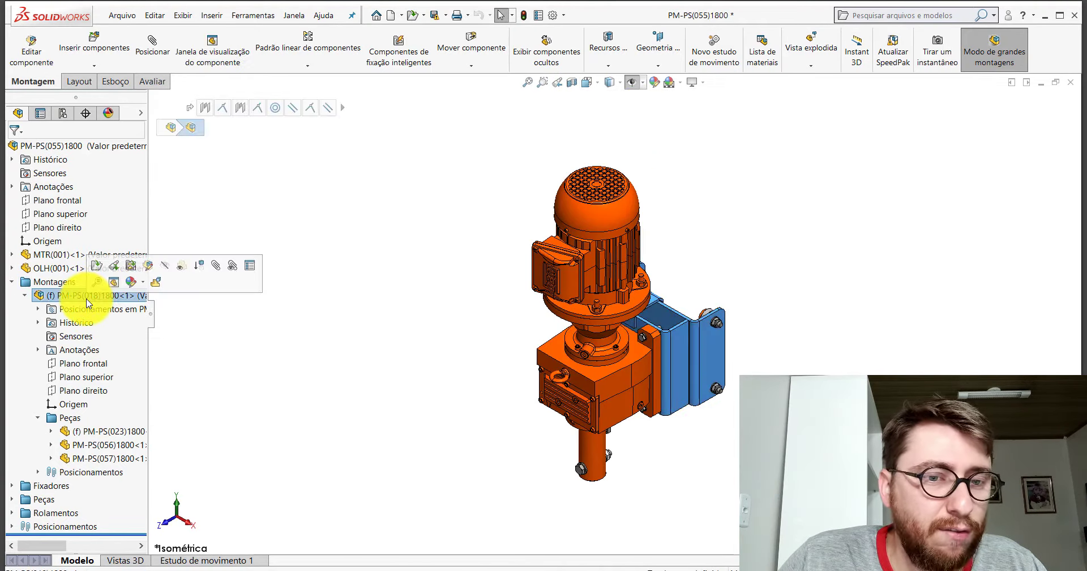
scroll(741, 367, "down", 2)
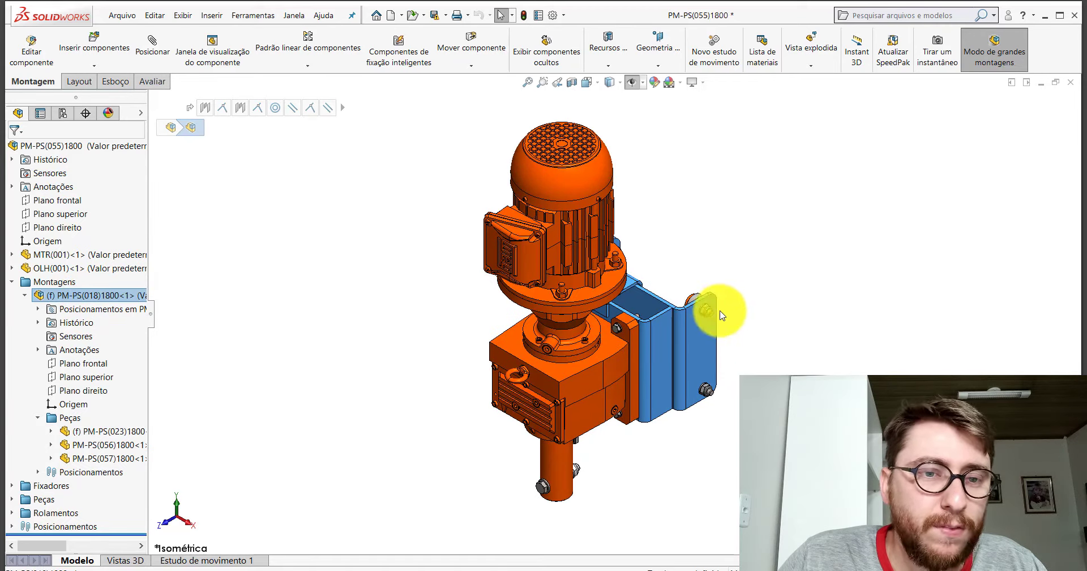
Highlight the MTR(001) motor and examine the eye bolt, fasteners and bearing on the mounting bracket.
left_click(589, 189)
scroll(651, 346, "down", 4)
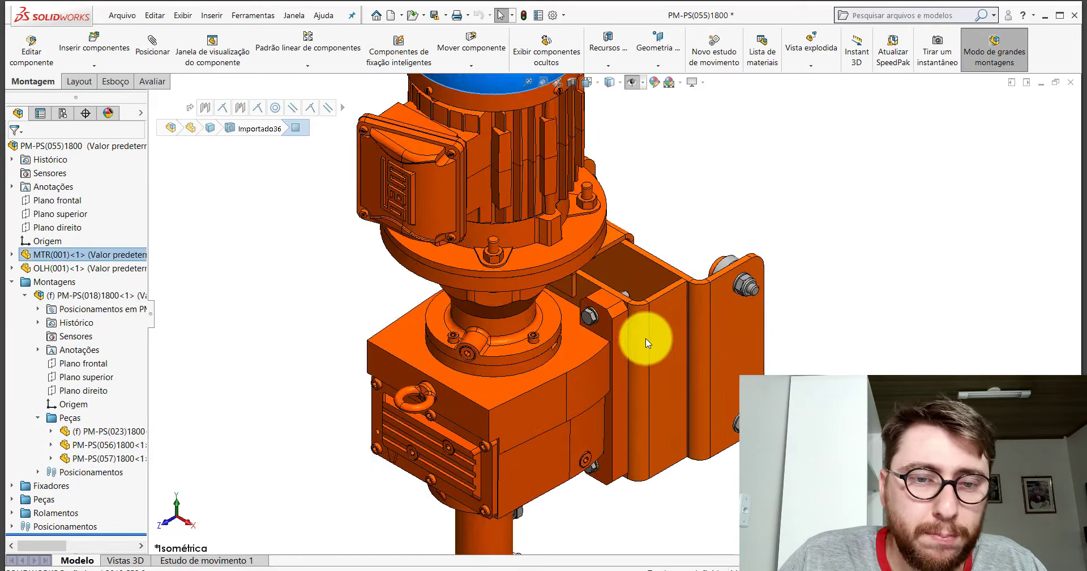
scroll(773, 254, "up", 4)
scroll(583, 296, "down", 3)
middle_click_drag(582, 296, 661, 249)
Collapse the Montagens folder of PM-PS(055)1800 and restore the isometric view of the subassembly.
left_click(12, 282)
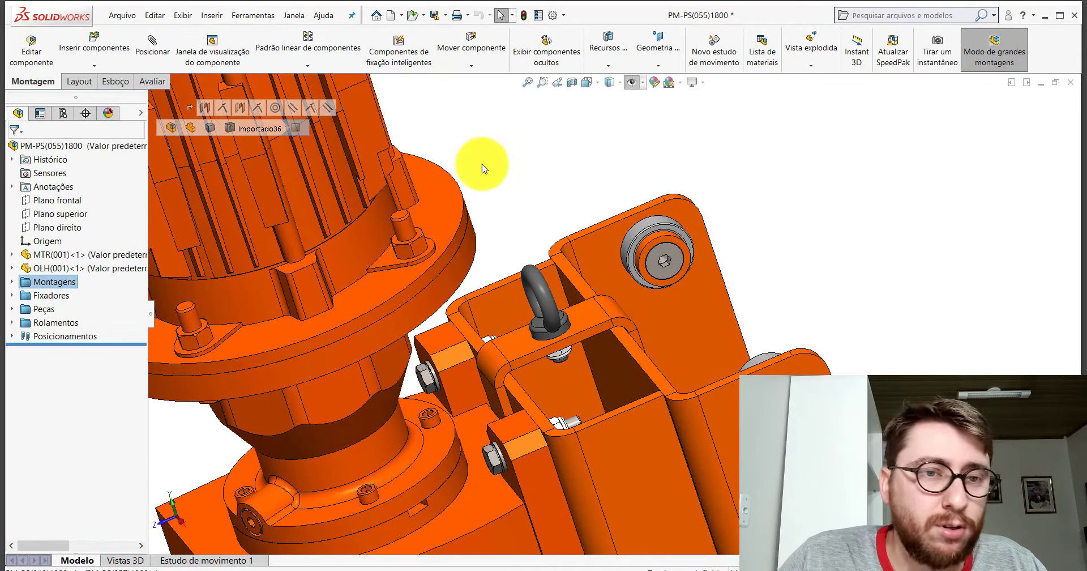
left_click(485, 164)
left_click(610, 82)
left_click(636, 134)
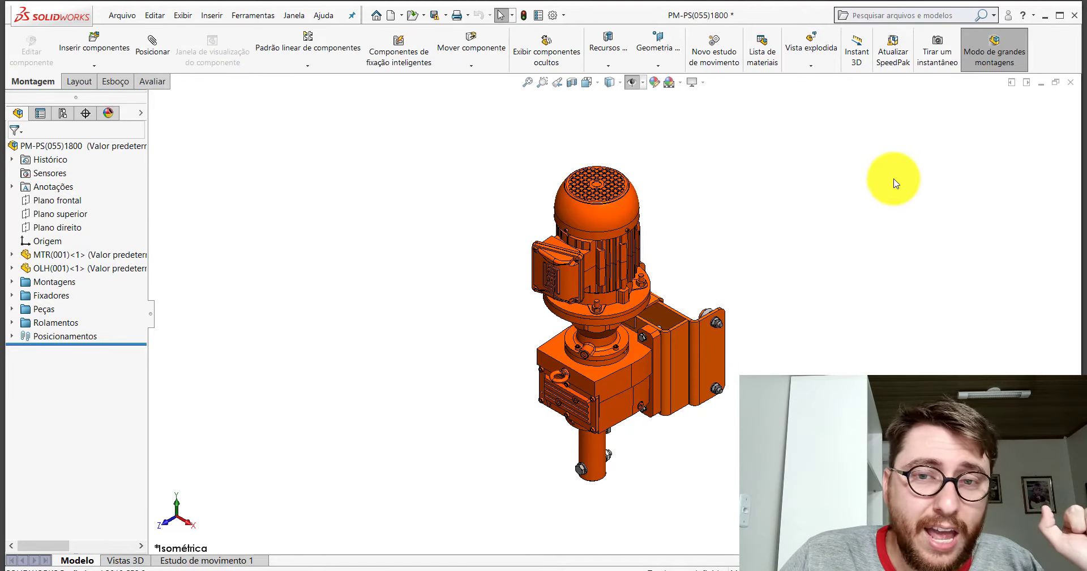
Close PM-PS(055)1800 keeping all modified documents, and bring the whole PM-PS(001)1800 machine into view.
left_click(1070, 82)
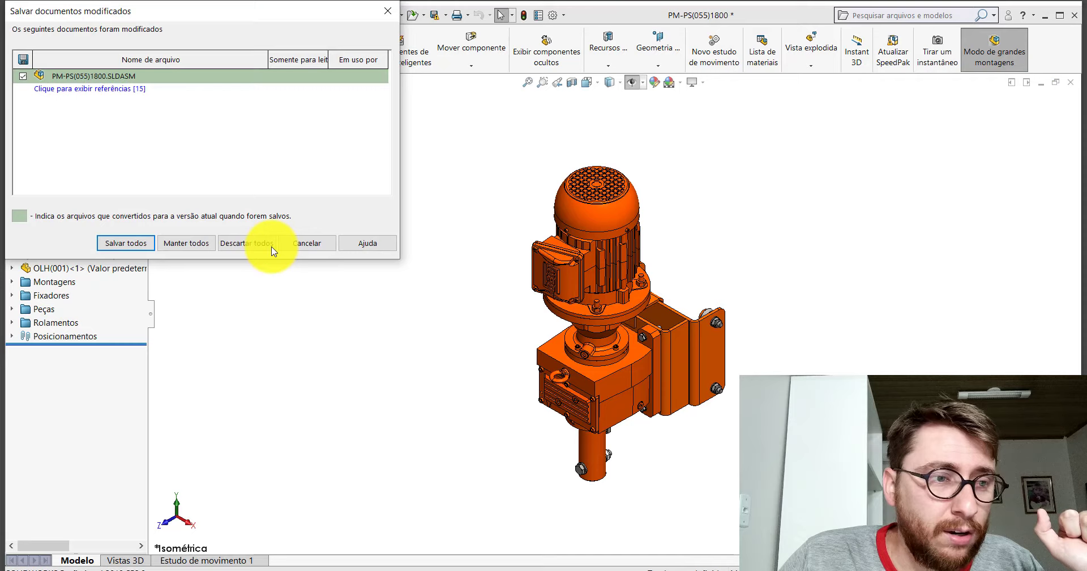
left_click(192, 246)
left_click(11, 255)
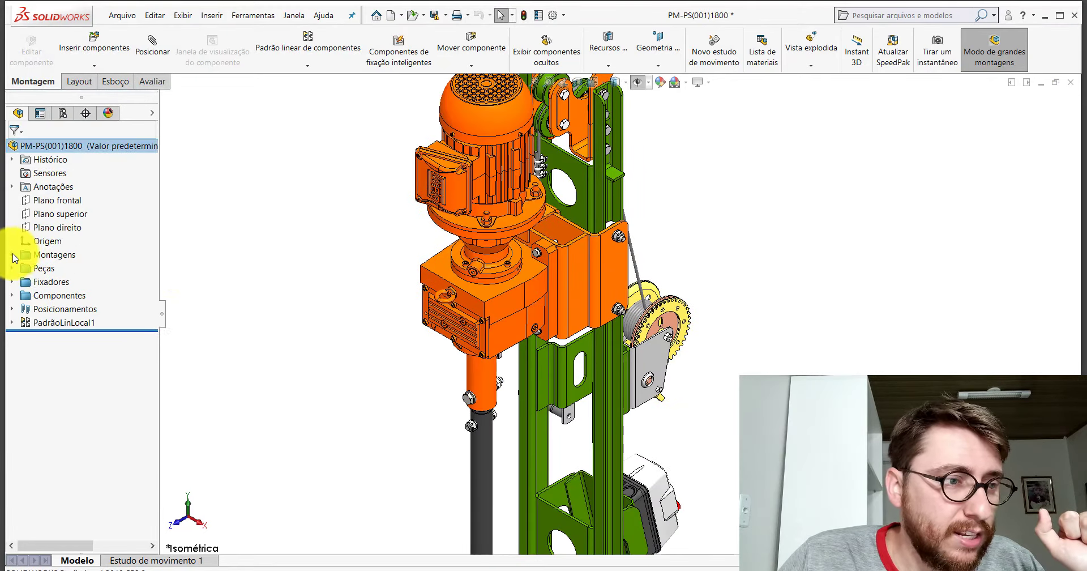
scroll(603, 293, "up", 10)
scroll(620, 394, "down", 5)
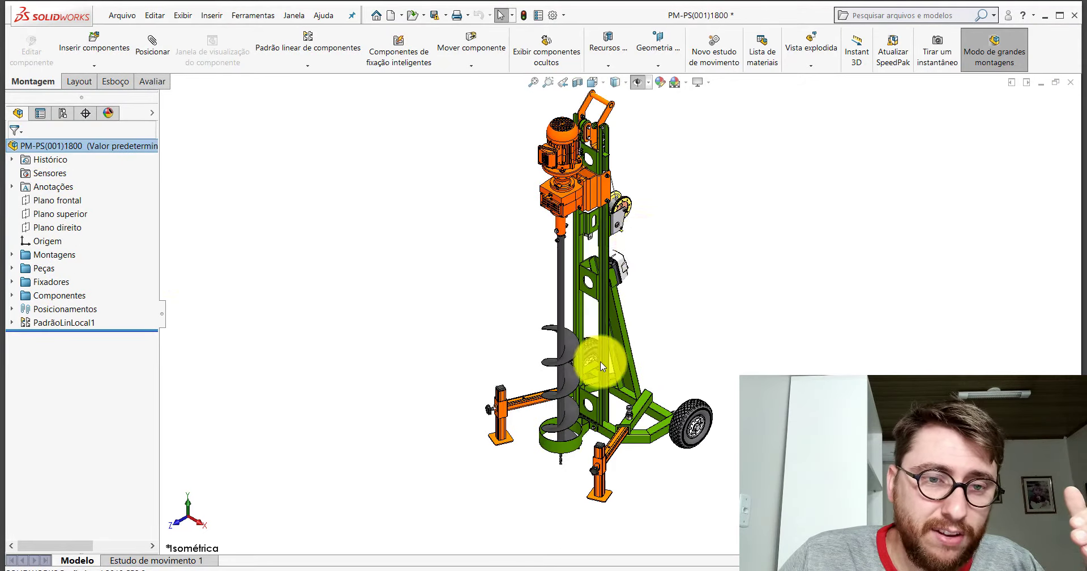
Review the main assembly's Montagens folder, selecting PM-PS(002)1800, and collapse the folder.
left_click(17, 255)
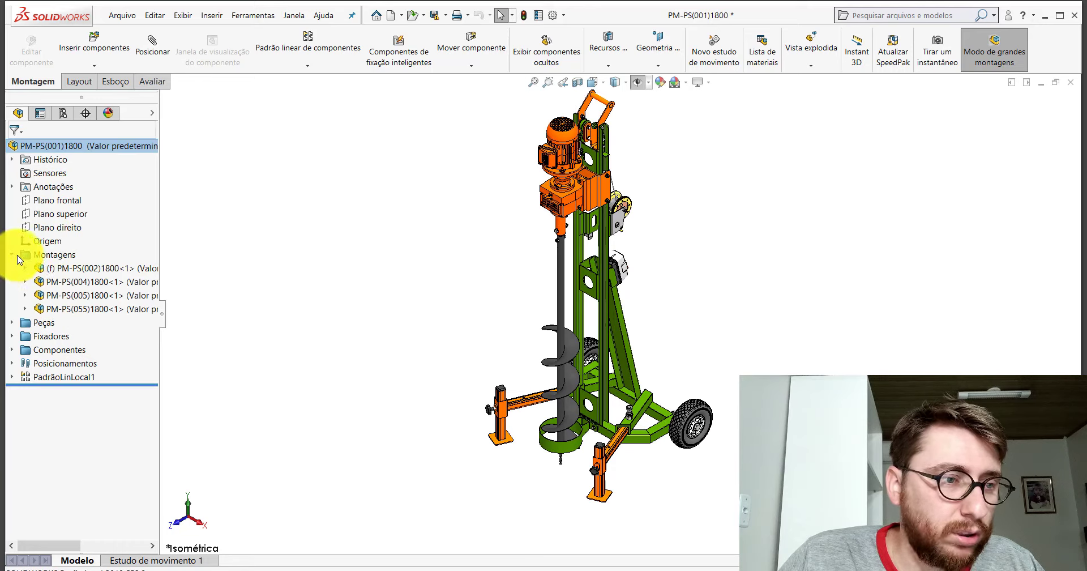
left_click(78, 269)
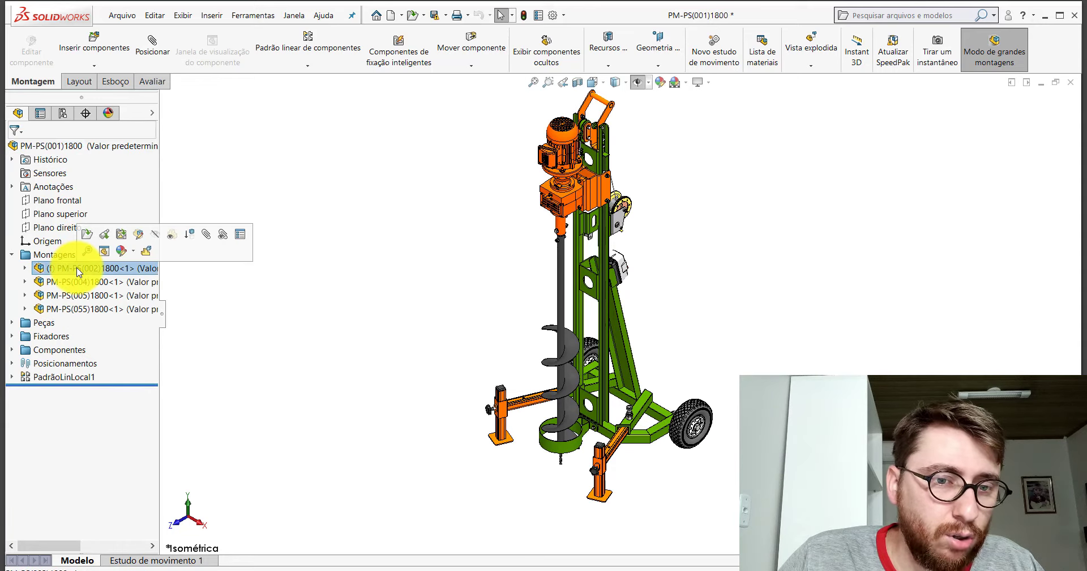
left_click(400, 295)
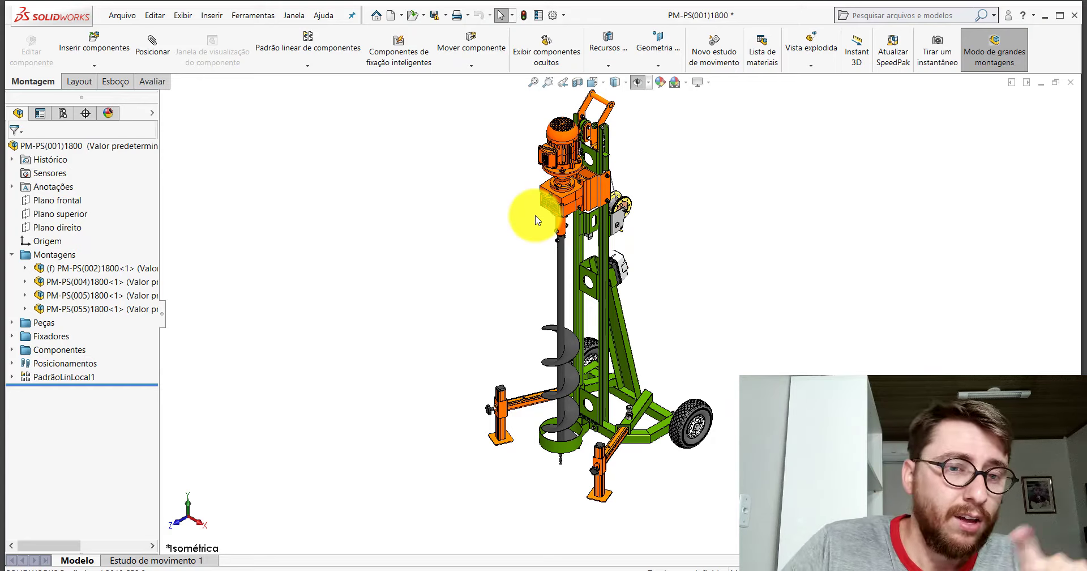
left_click(12, 254)
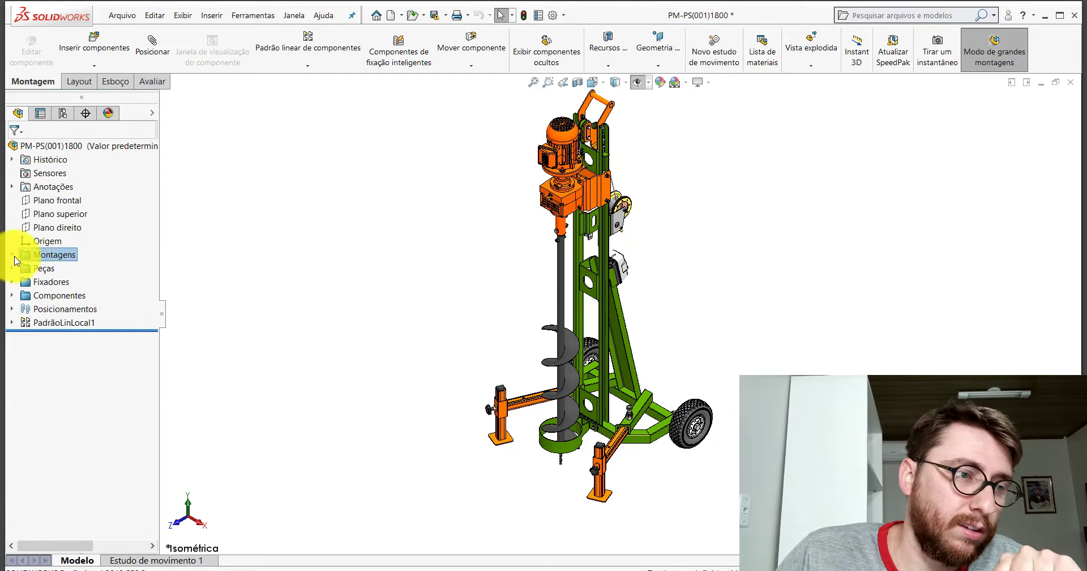
Examine the auger, stabiliser legs and wheels at the base of the drilling machine.
scroll(656, 287, "up", 2)
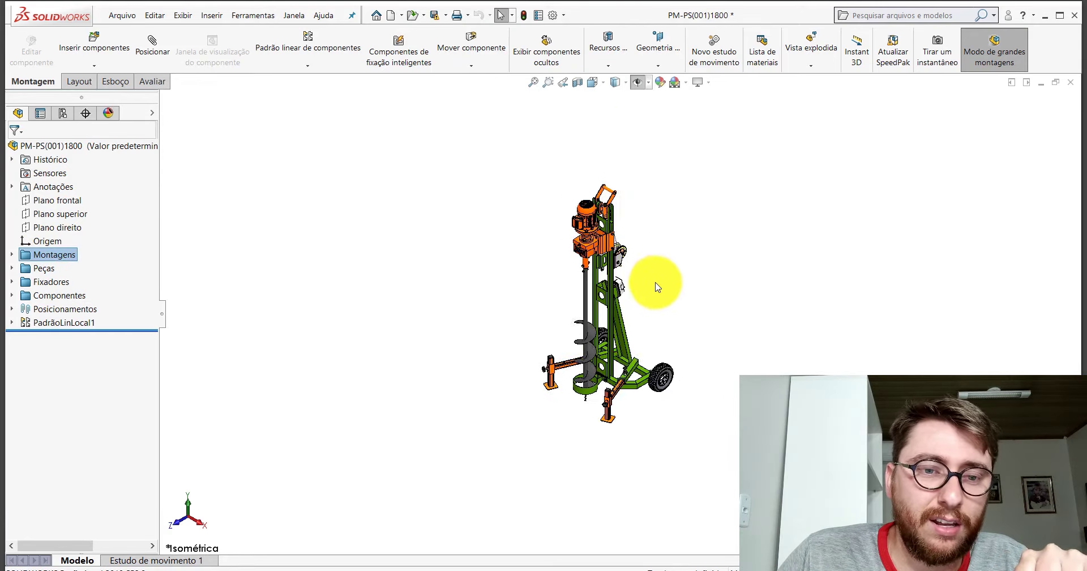
scroll(608, 333, "down", 2)
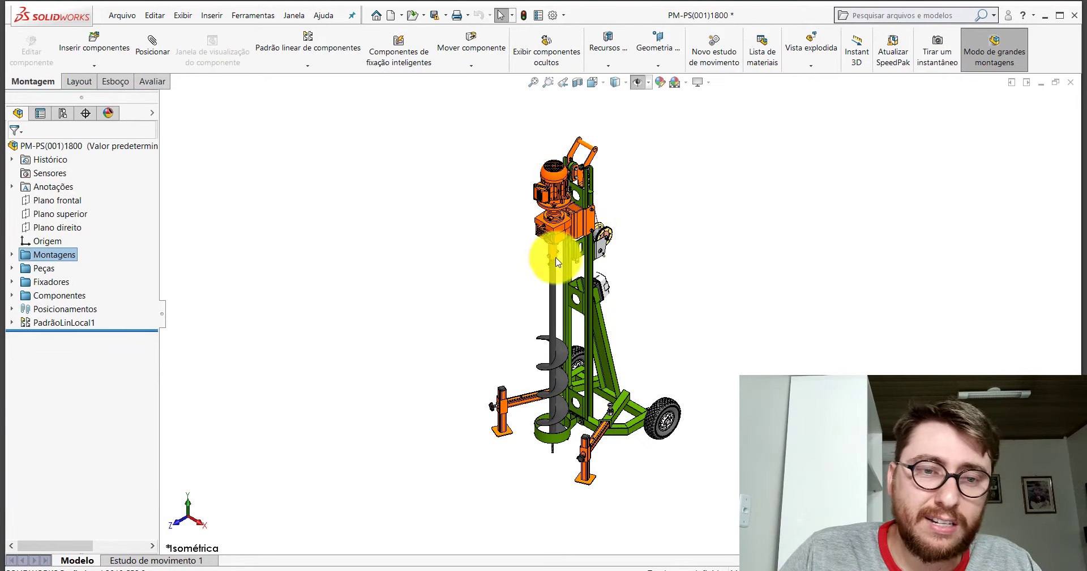
scroll(583, 396, "down", 3)
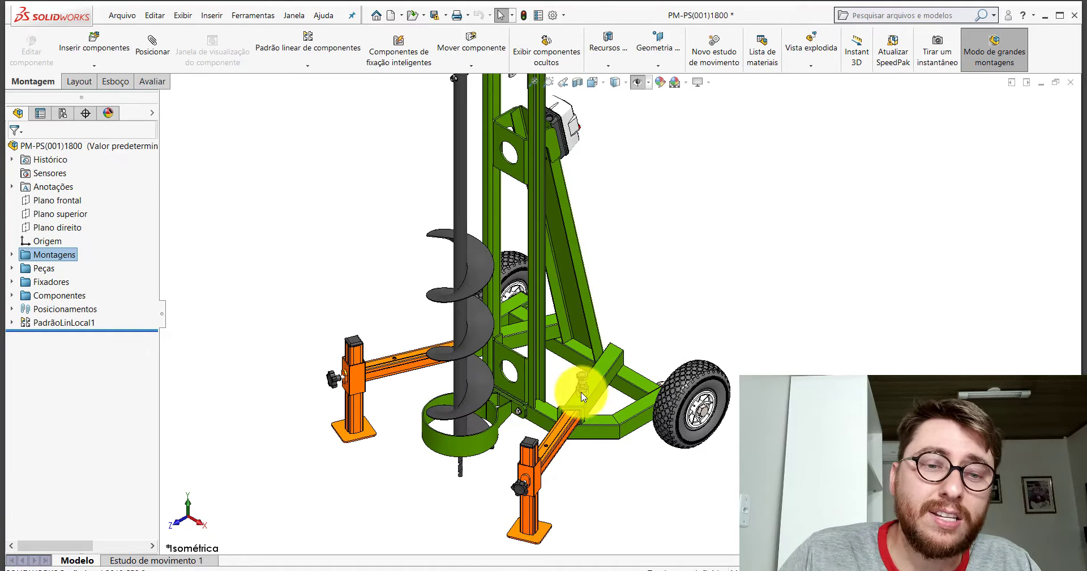
Examine the full drilling machine in isometric view, from the wheeled base and stabiliser legs up to the motor and mast head.
scroll(581, 392, "down", 2)
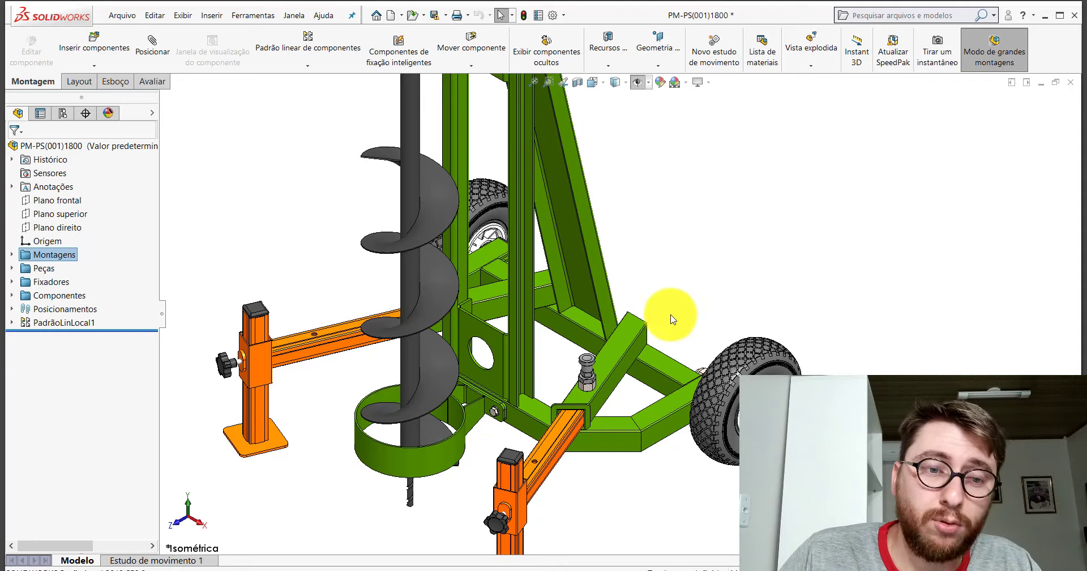
scroll(634, 281, "up", 3)
scroll(634, 282, "up", 4)
scroll(628, 261, "down", 2)
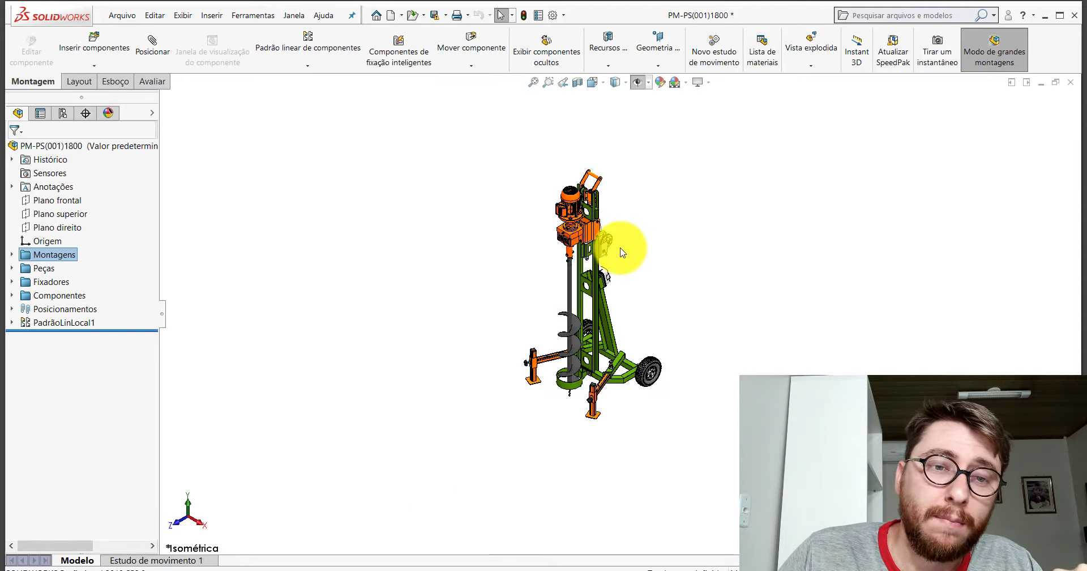
scroll(590, 245, "down", 3)
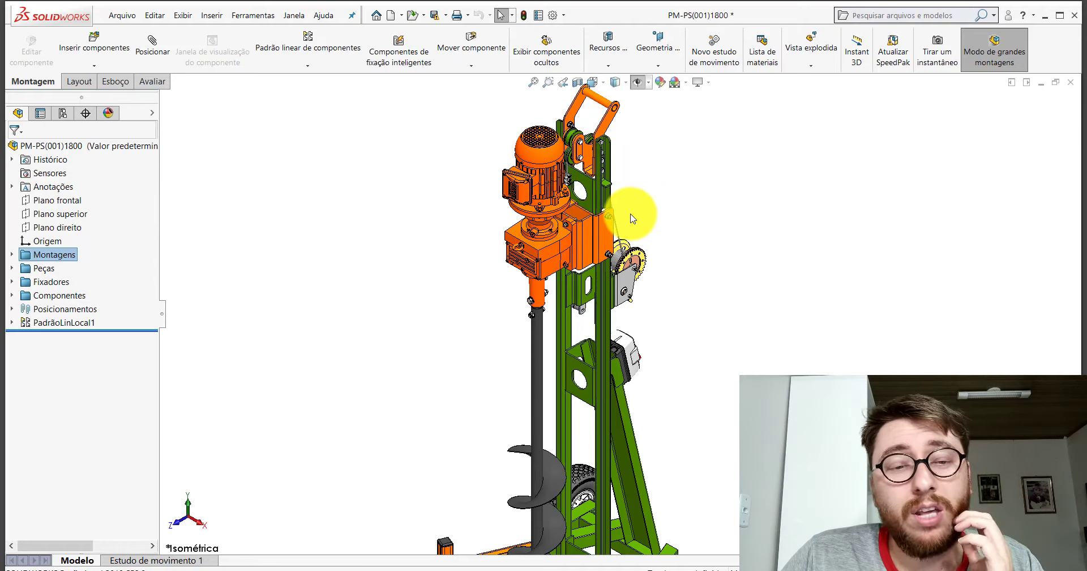
scroll(645, 260, "up", 5)
scroll(679, 348, "down", 5)
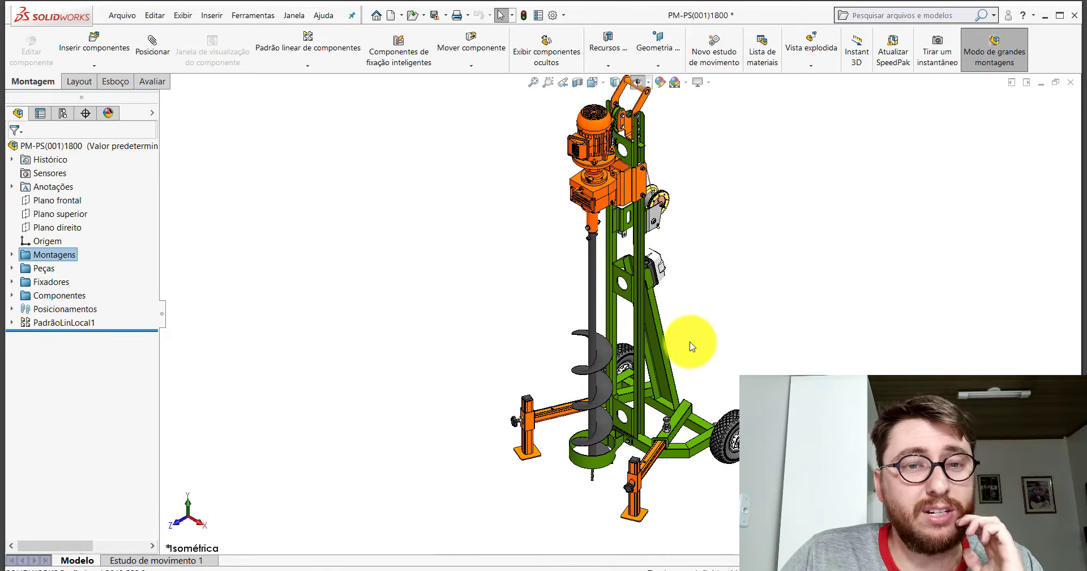
scroll(695, 334, "up", 4)
scroll(706, 326, "down", 3)
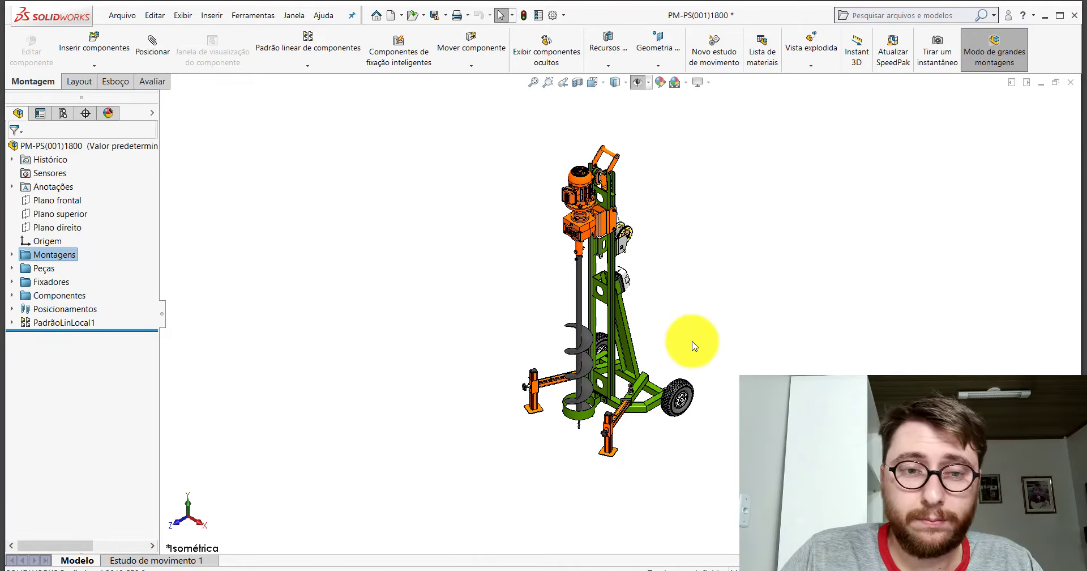
scroll(693, 340, "down", 1)
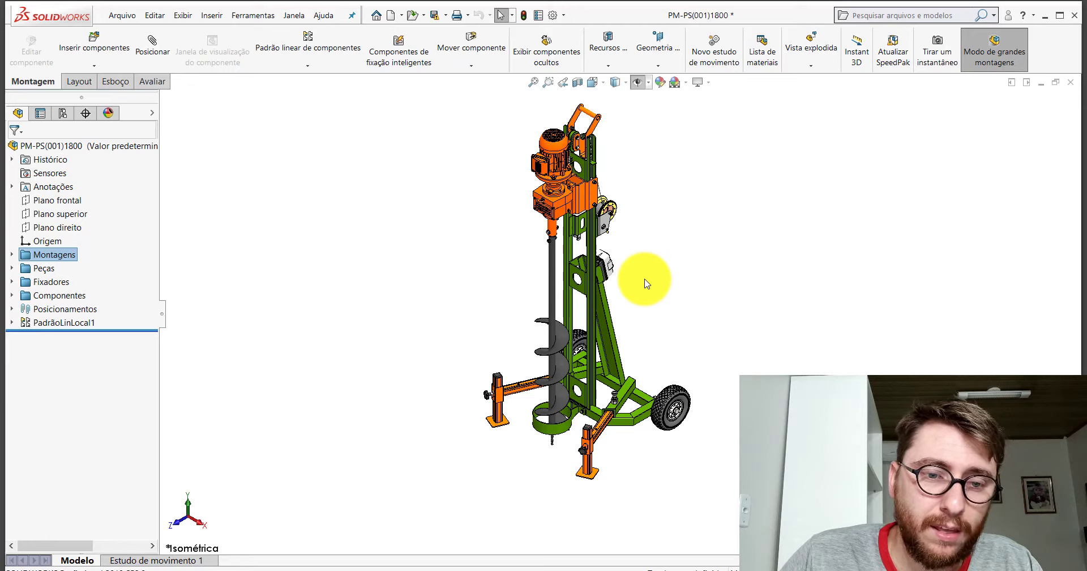
scroll(634, 263, "up", 1)
scroll(634, 263, "down", 1)
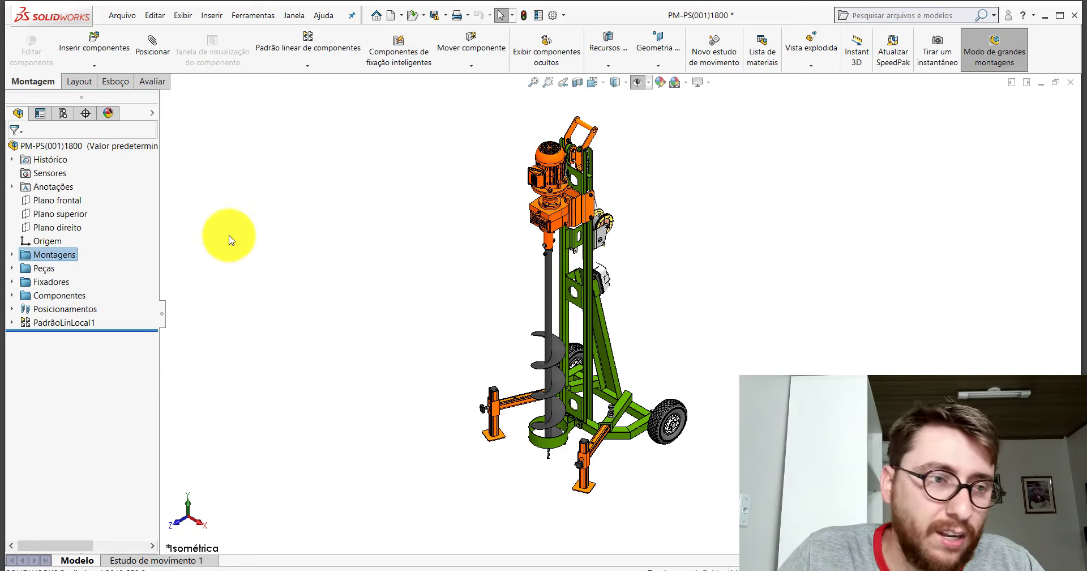
Insert a new empty subassembly into the PM-PS(001)1800 main assembly and look over its component options.
left_click(96, 65)
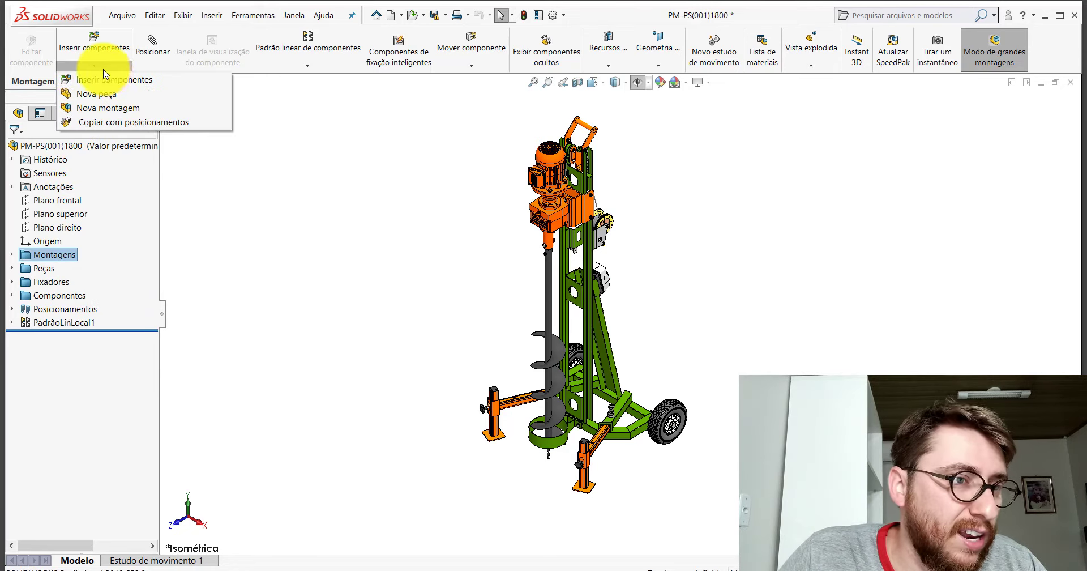
left_click(105, 108)
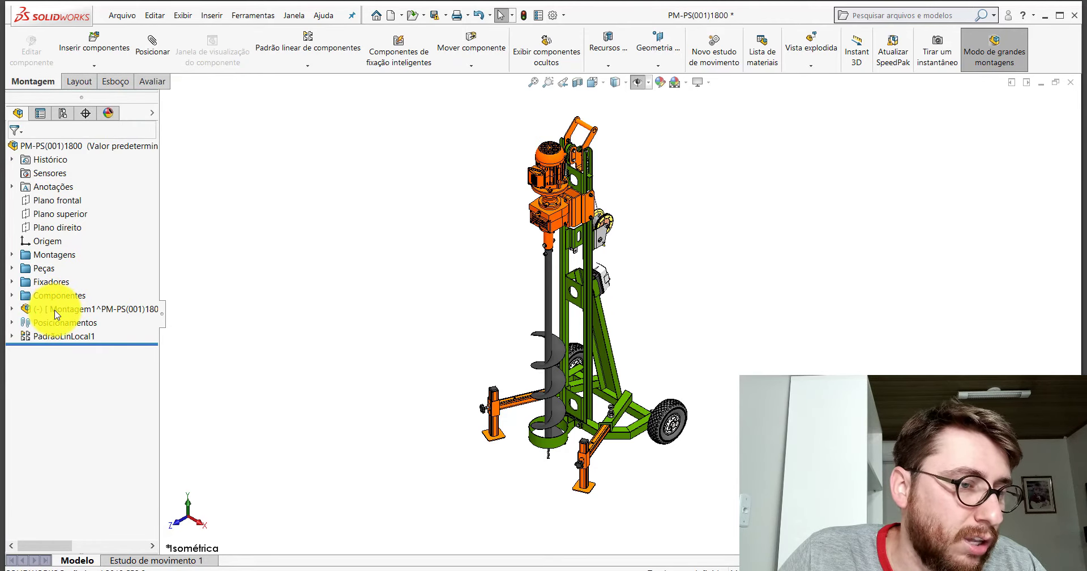
right_click(55, 315)
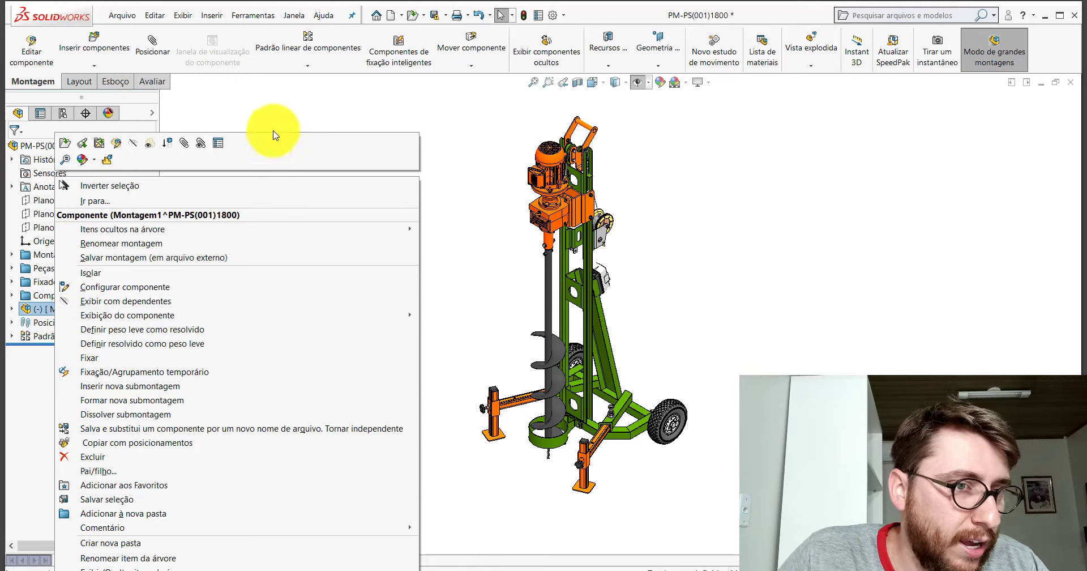
left_click(276, 115)
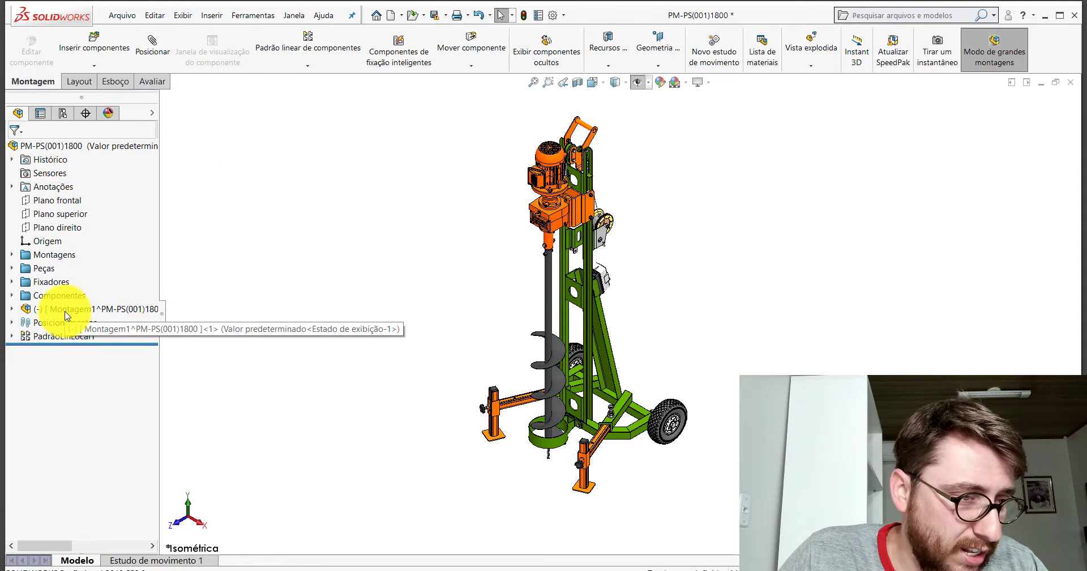
Expand the Peças folder and inspect the first PM-PS(028)1800 instance, leaving nothing selected.
left_click(12, 268)
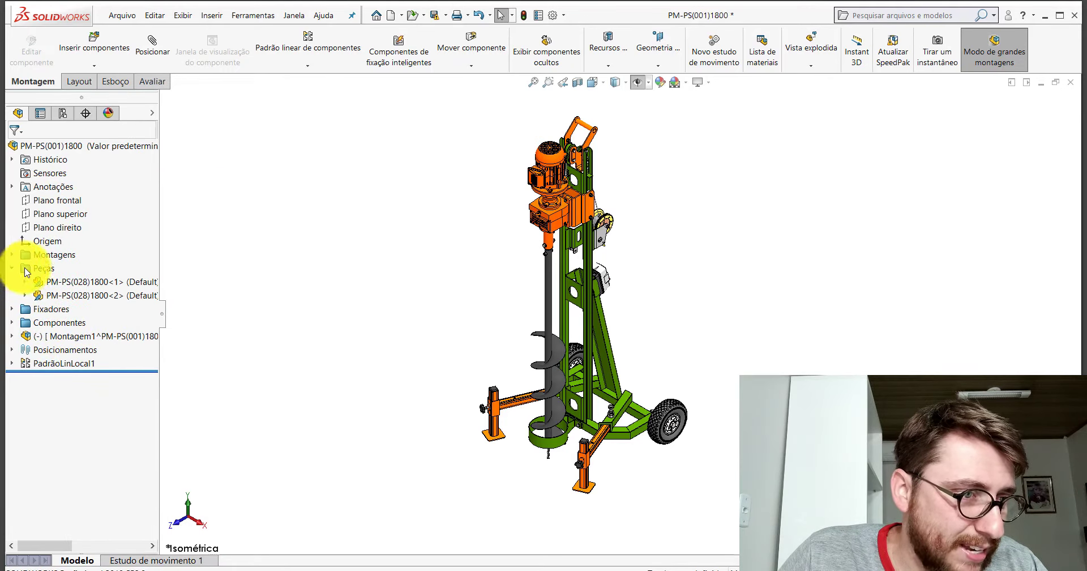
mouse_move(64, 283)
left_mouse_down()
mouse_move(63, 336)
mouse_move(66, 281)
left_mouse_up()
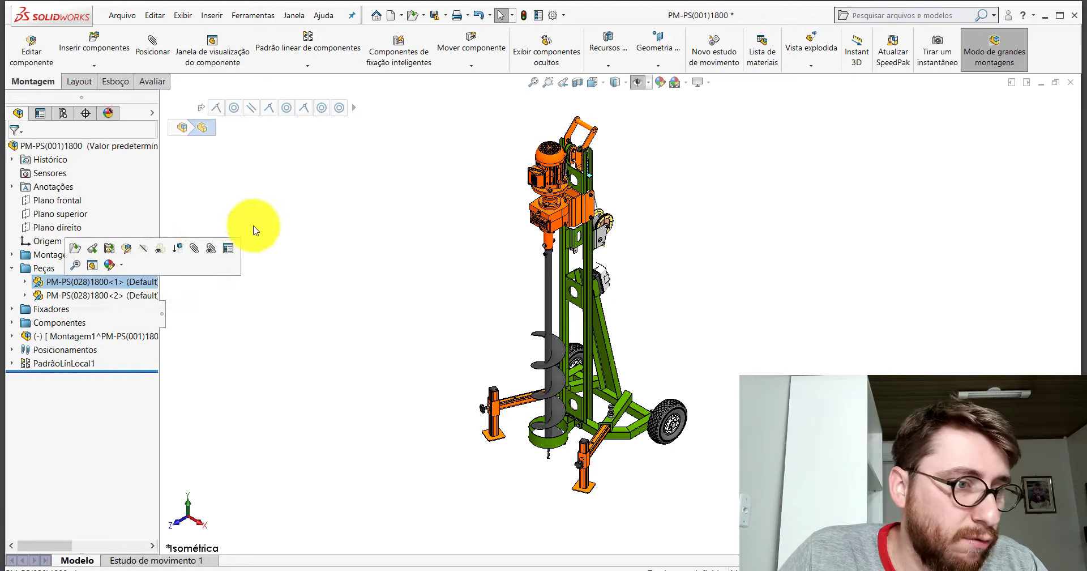
left_click(365, 170)
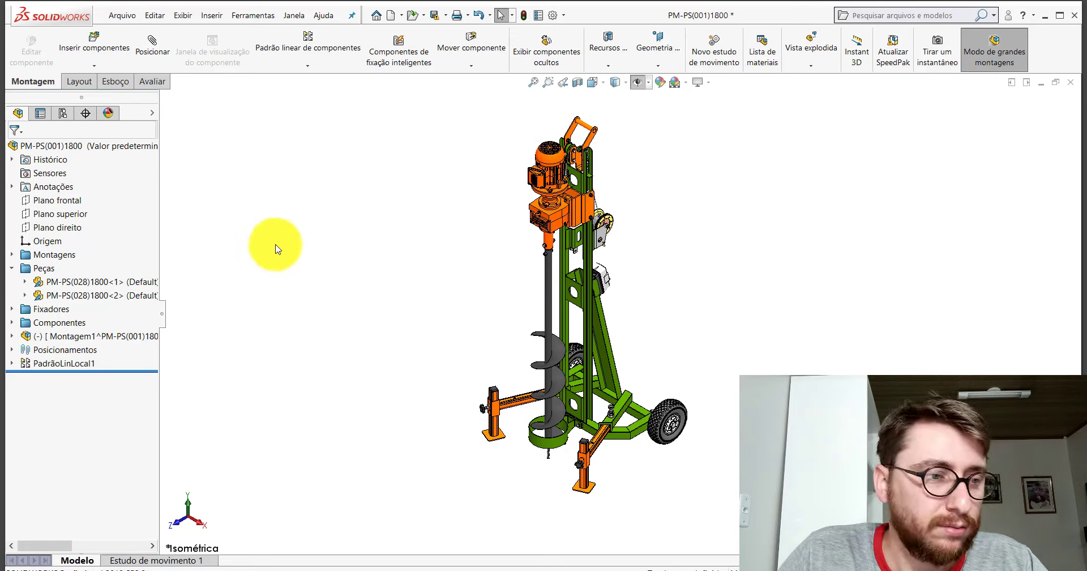
Delete the empty Montagem1 subassembly from the main assembly and collapse the Peças folder.
right_click(59, 338)
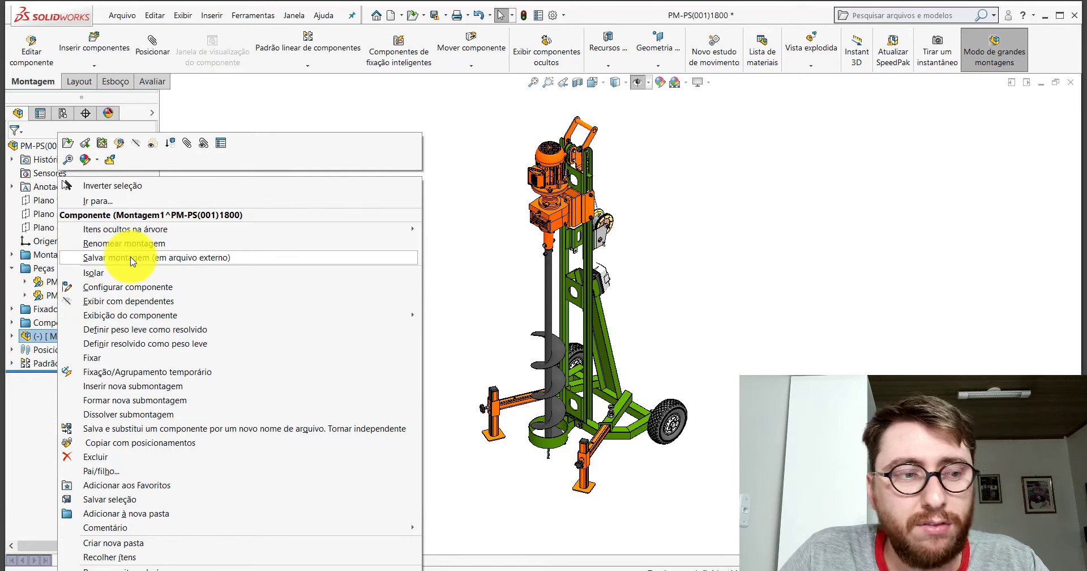
left_click(502, 126)
right_click(77, 336)
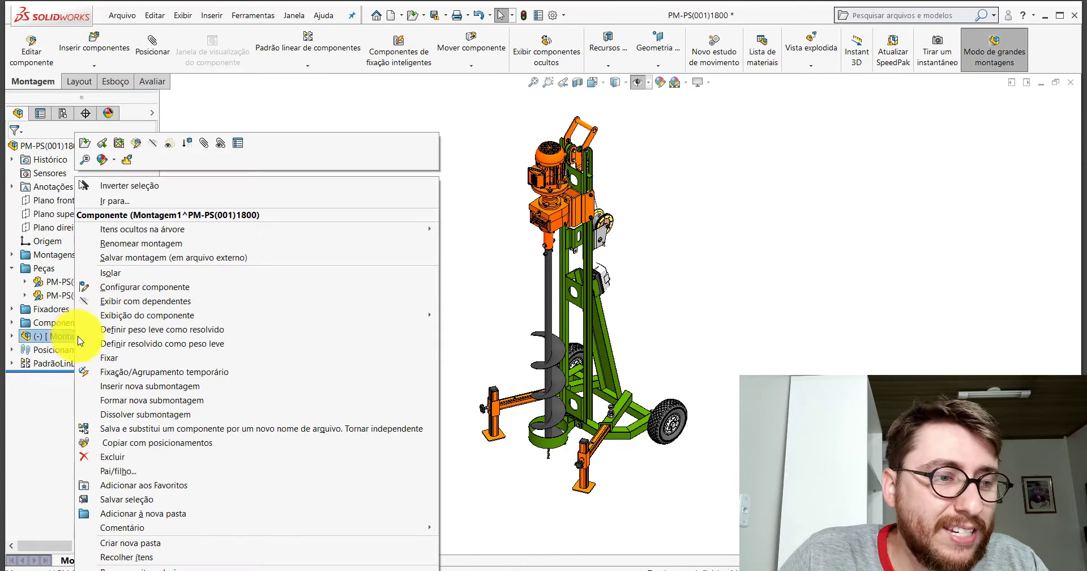
left_click(139, 456)
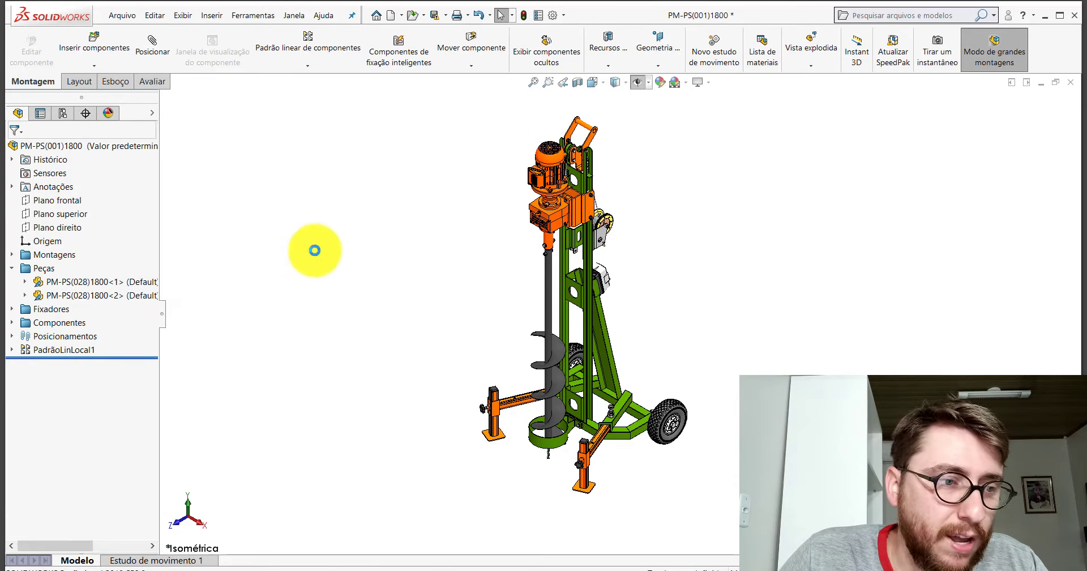
left_click(12, 268)
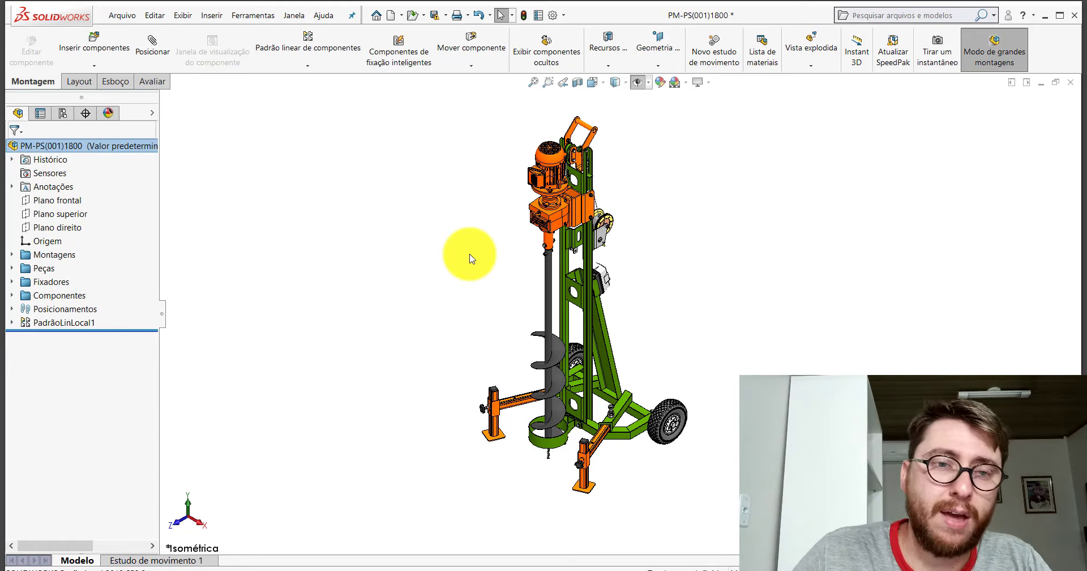
Close PM-PS(001)1800 without saving the changes and minimise the program to reveal the desktop.
left_click(1069, 82)
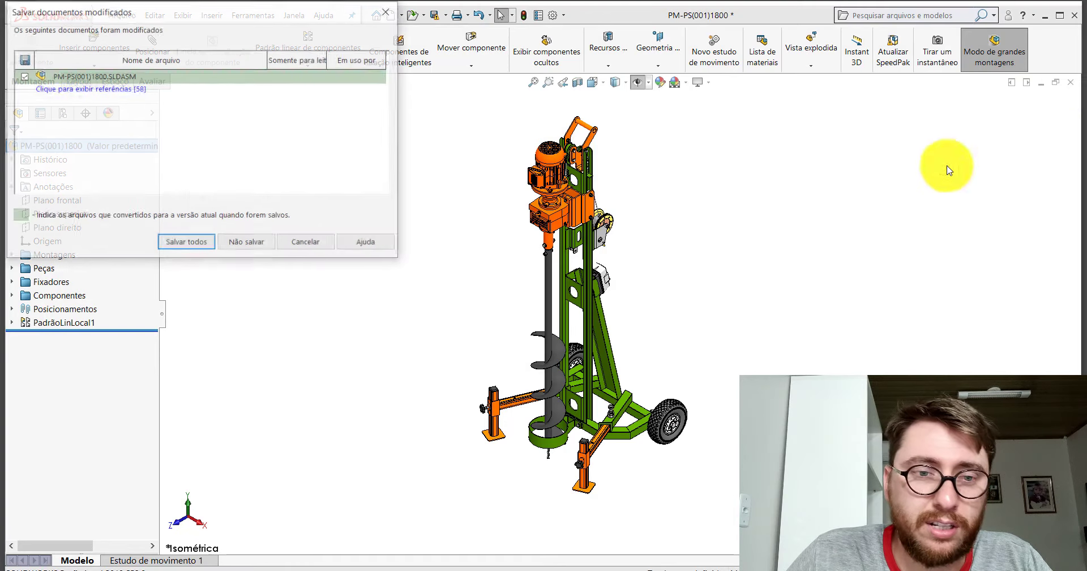
left_click(235, 241)
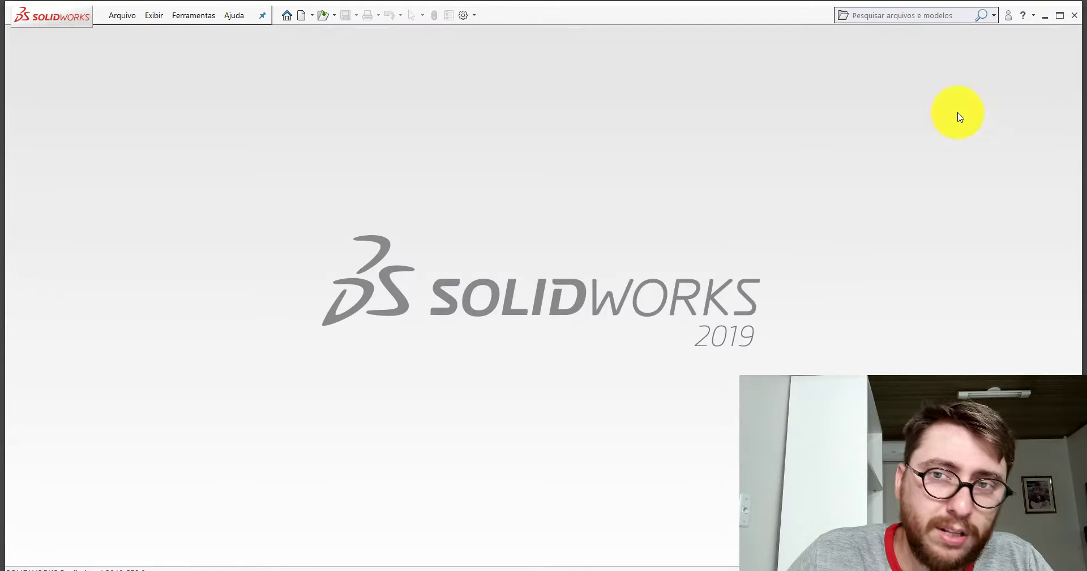
left_click(1045, 15)
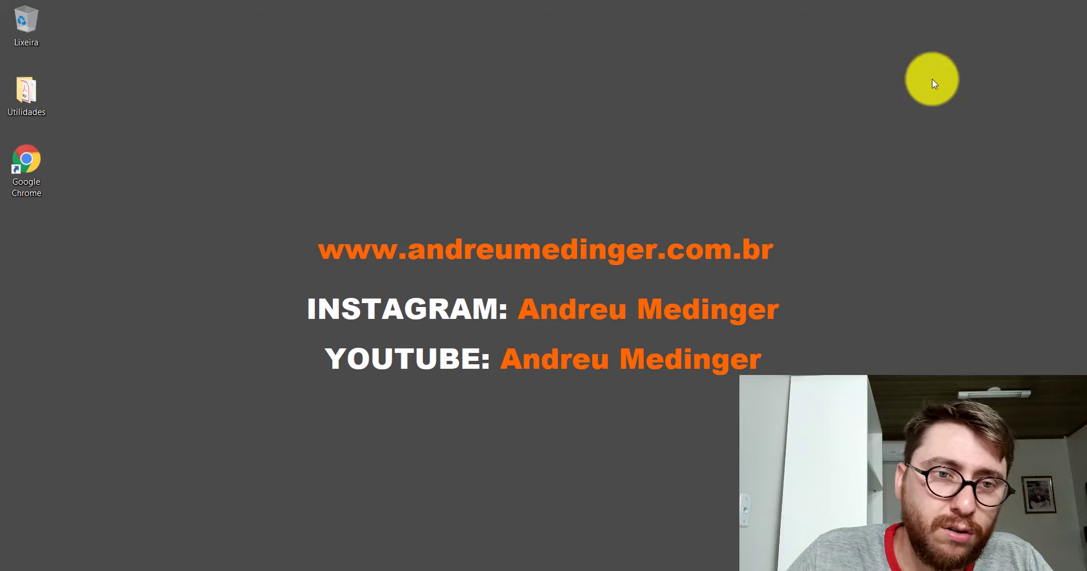